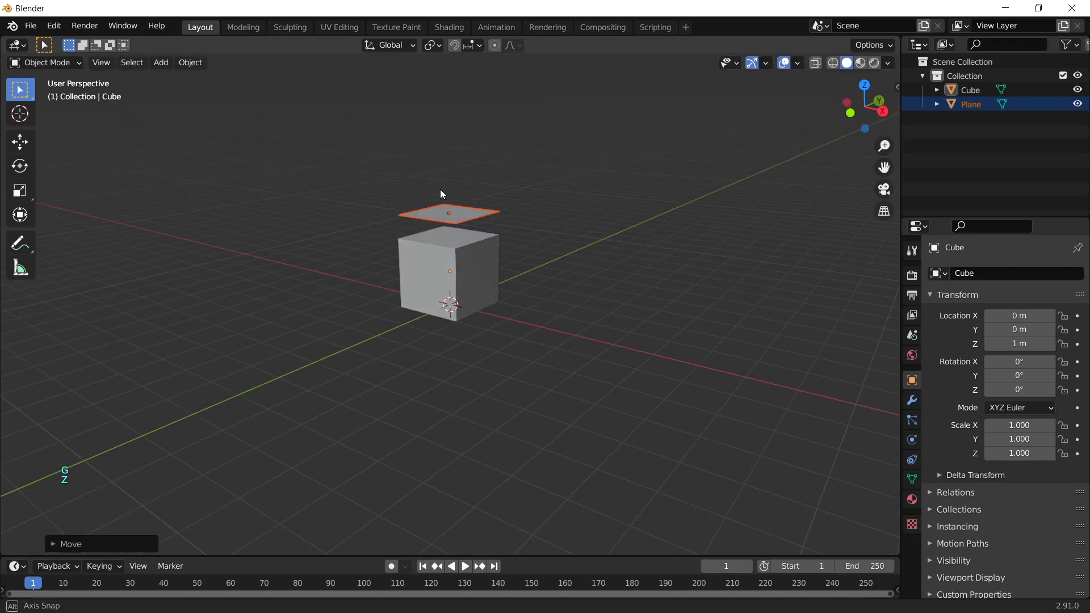
- Select the plane above the cube and subdivide its mesh in Edit Mode
left_click(519, 248)
middle_click_drag(464, 235, 474, 280)
key("Tab")
key("Tab")
left_click(445, 240)
left_click(466, 291)
key("Tab")
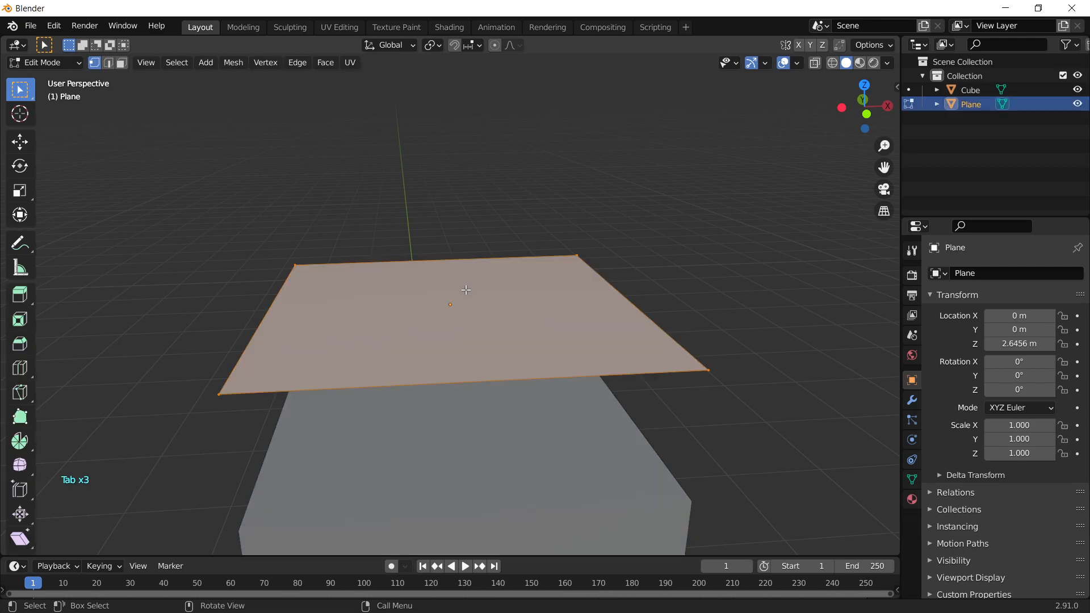
right_click(436, 260)
left_click(384, 280)
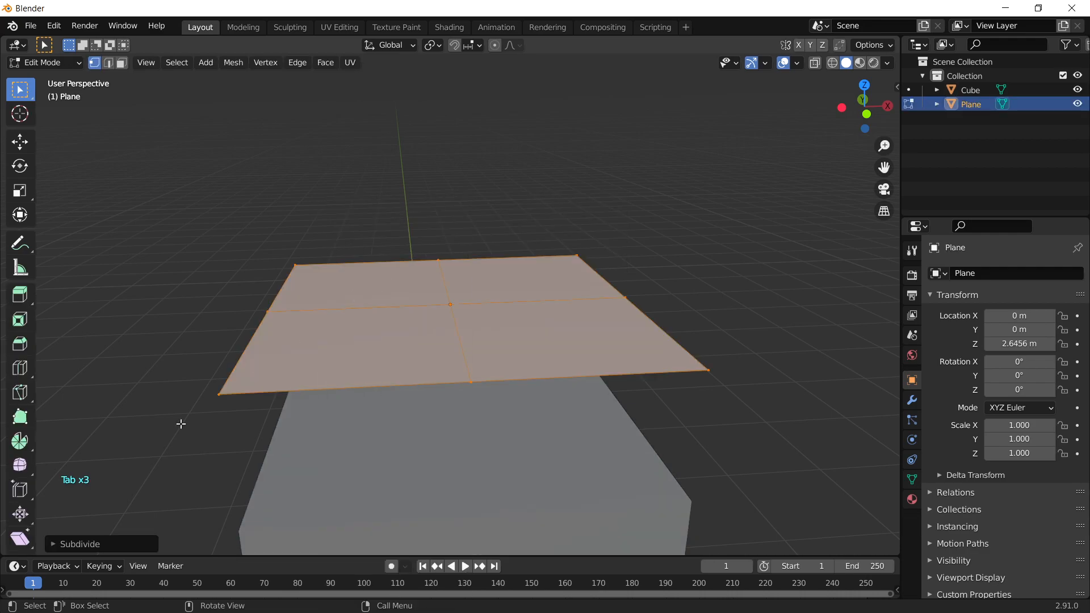
- Set the subdivision's number of cuts to 20 and return to Object Mode
left_click(84, 545)
left_click_drag(177, 448, 193, 448)
left_click(178, 448)
type("2")
key("Return")
middle_click_drag(567, 266, 566, 295)
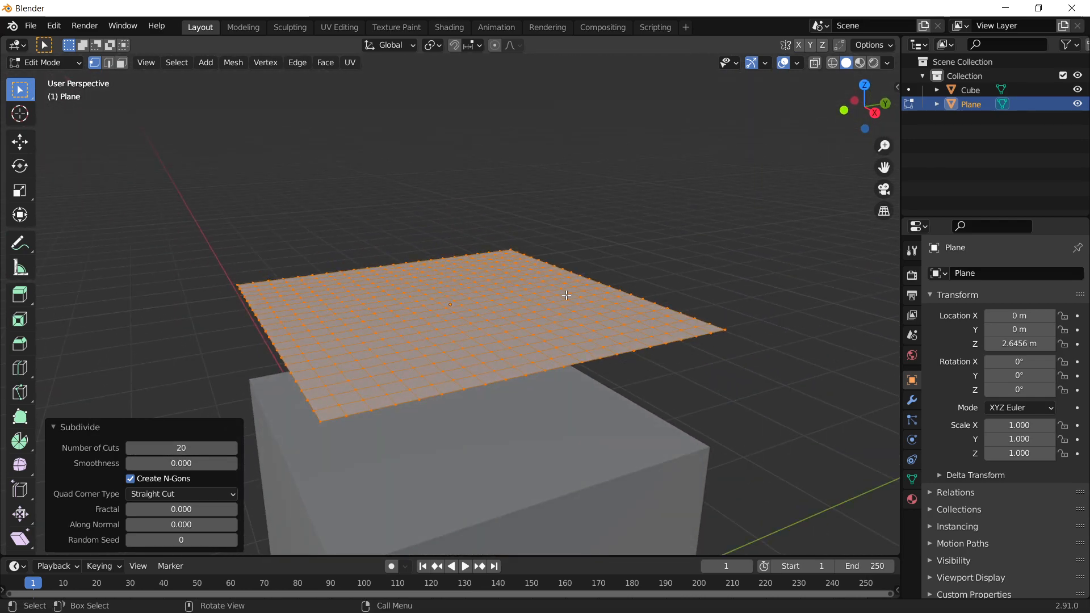
key("Tab")
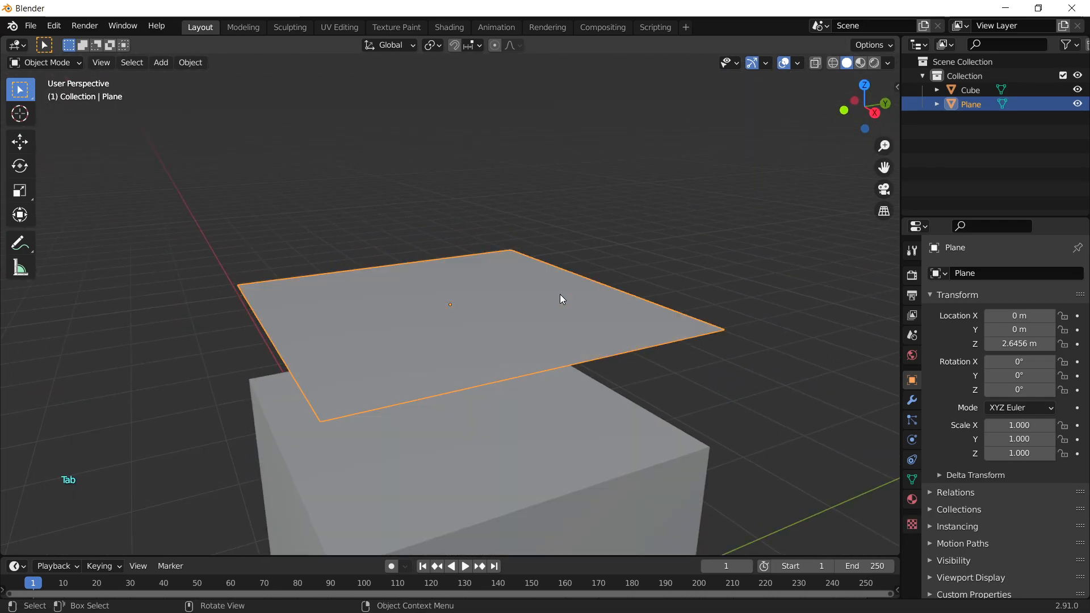
- Add a Simple Deform modifier to the plane and set its twist angle to 125°
left_click(912, 402)
left_click(1003, 272)
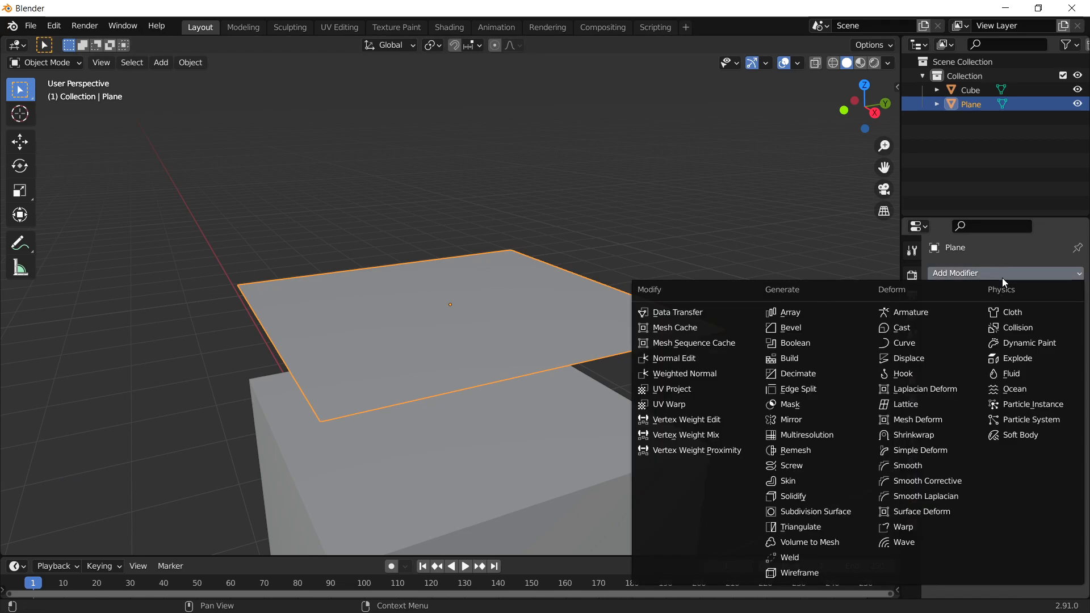
left_click(917, 450)
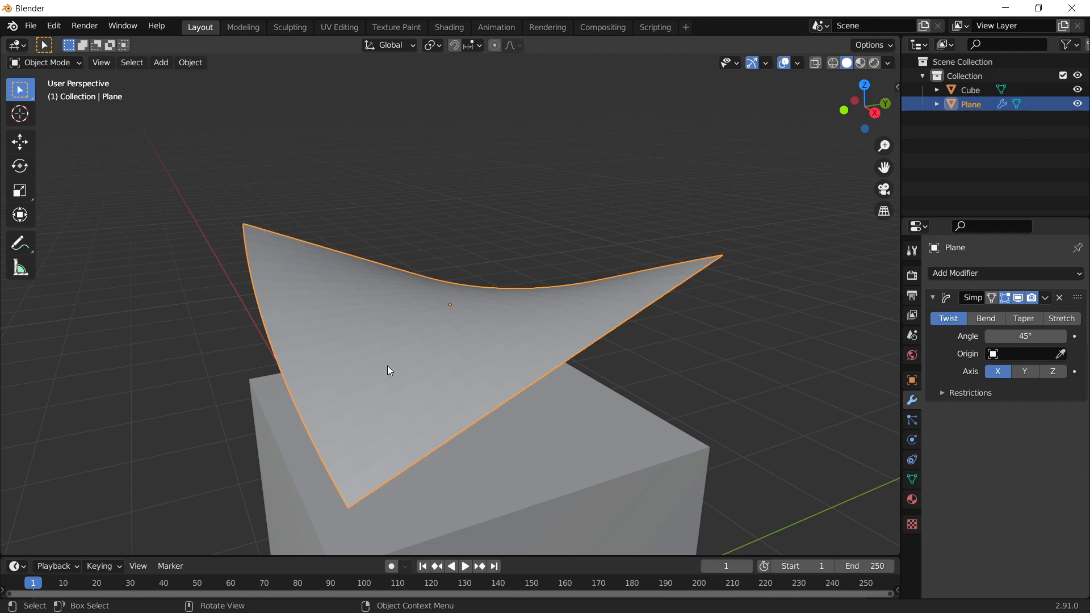
left_click_drag(1025, 336, 1071, 336)
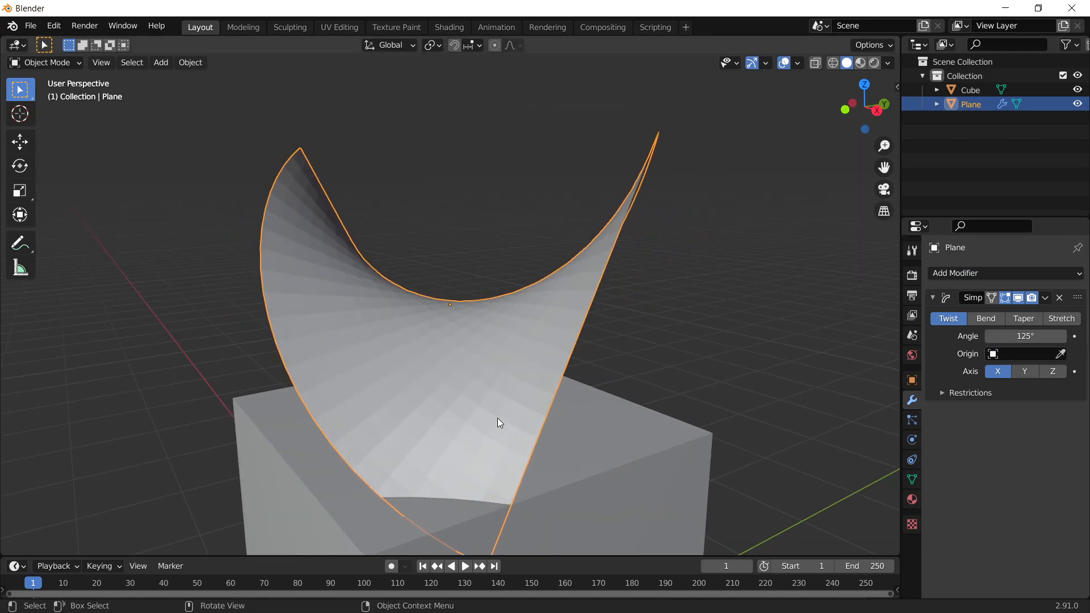
- Raise the twisted plane along the Z axis above the cube and shade it smooth
middle_click_drag(495, 426, 538, 388)
key("g")
key("z")
left_click(550, 318)
right_click(255, 178)
left_click(263, 178)
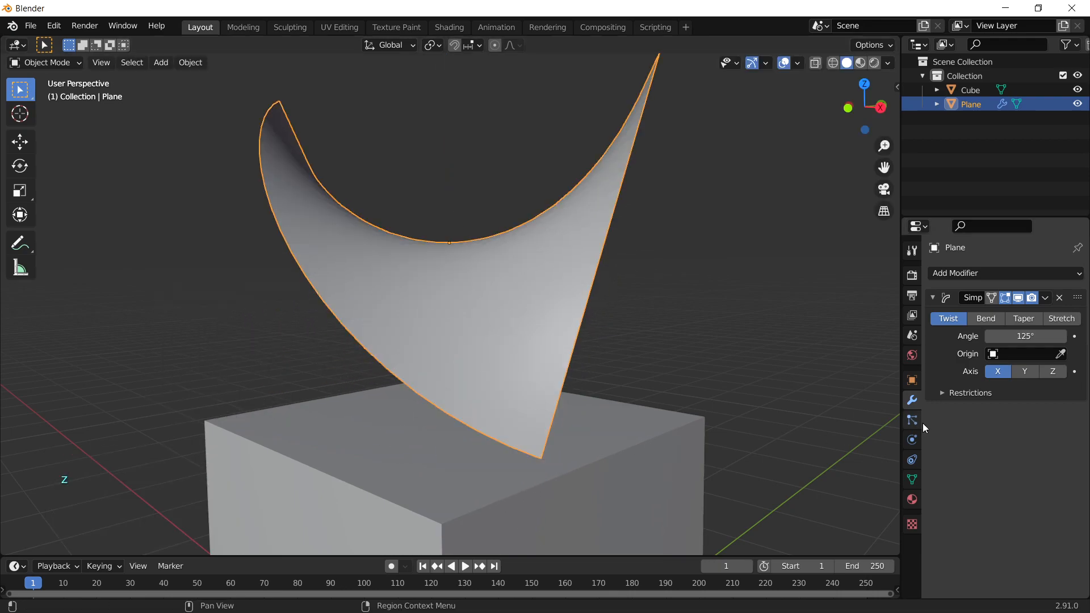
- Enable Auto Smooth for the plane's normals at 30°
left_click(912, 479)
left_click(956, 515)
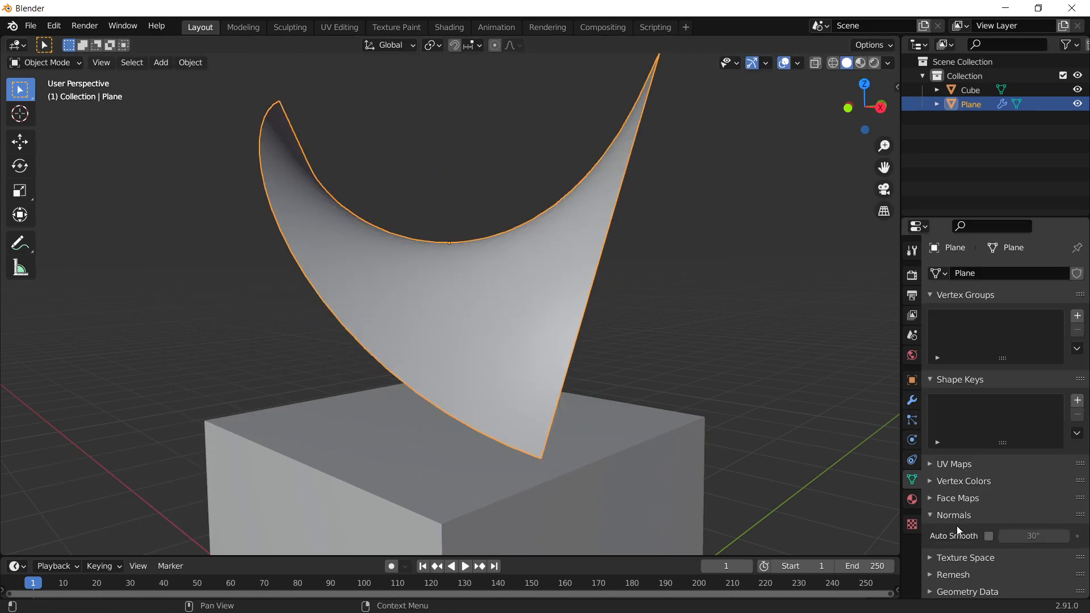
left_click(989, 536)
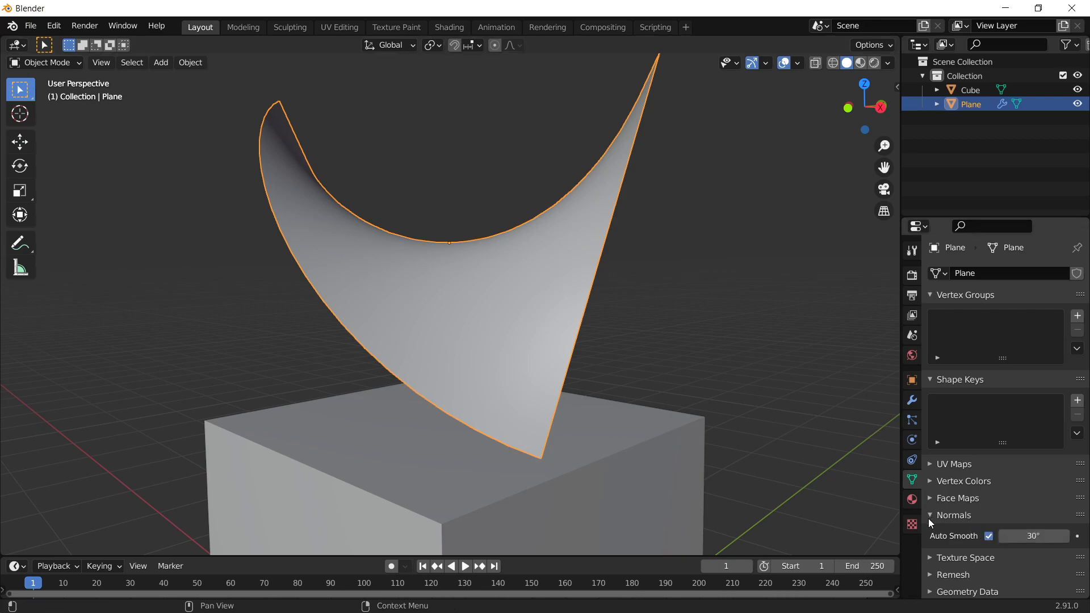
- Add a Build modifier to the plane with Randomize enabled and a start frame of -28.5
left_click(912, 401)
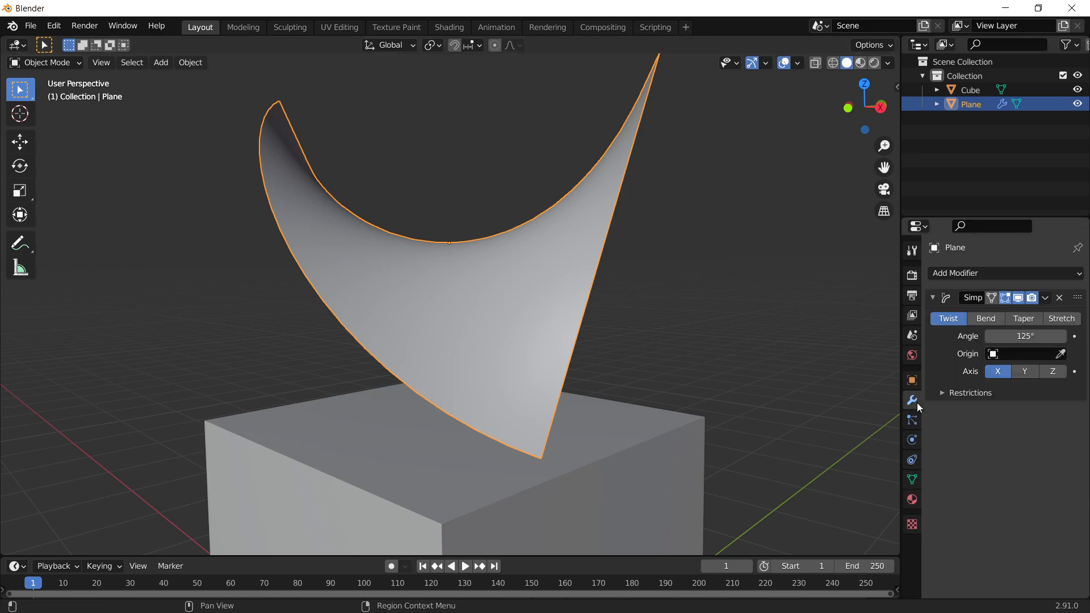
left_click(934, 297)
left_click(1031, 274)
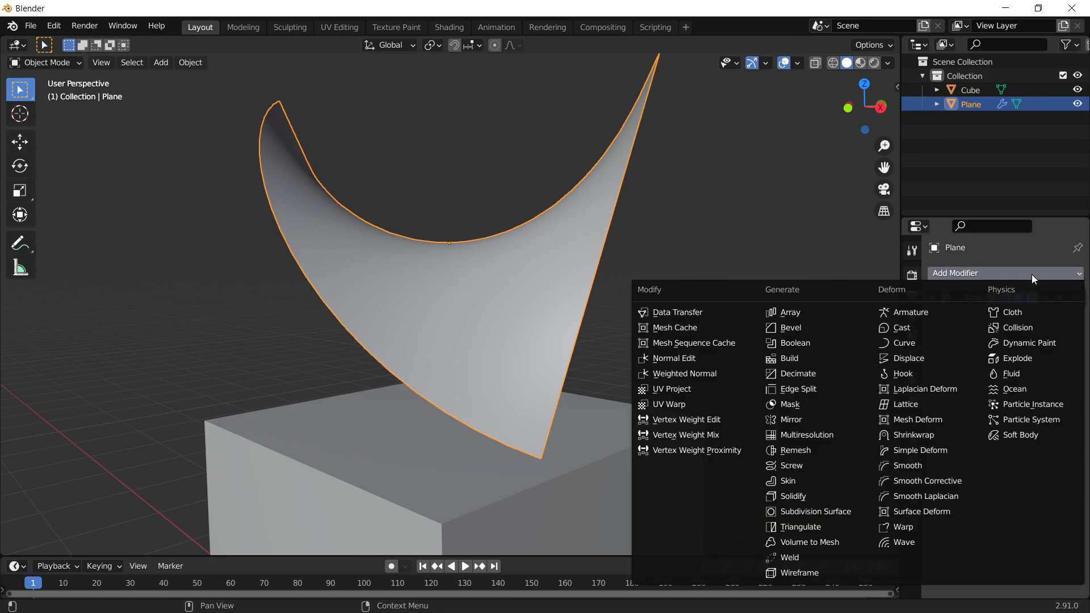
left_click(792, 359)
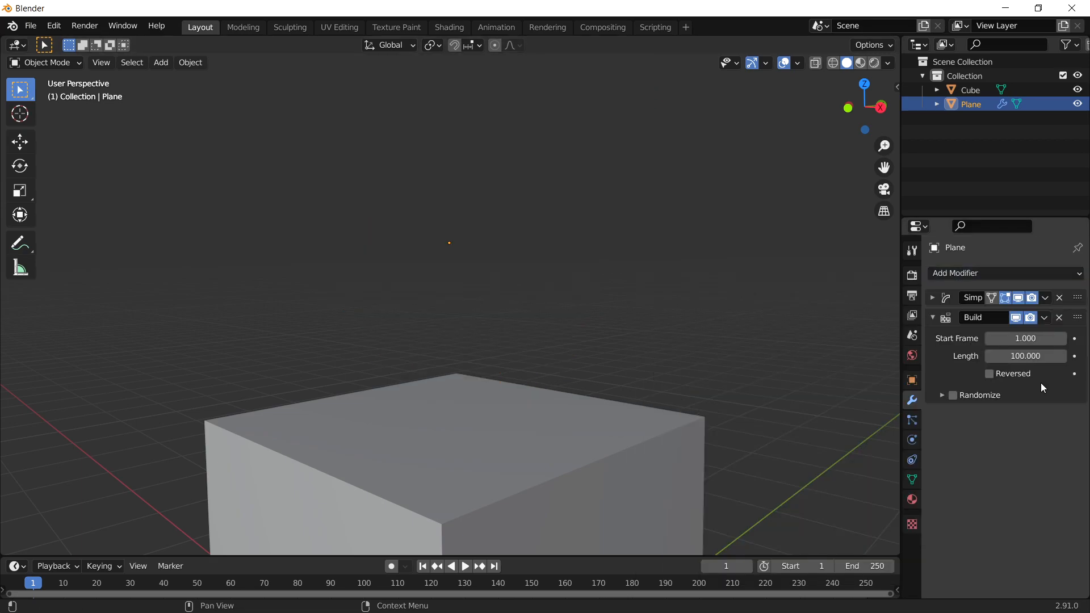
left_click_drag(1039, 339, 965, 339)
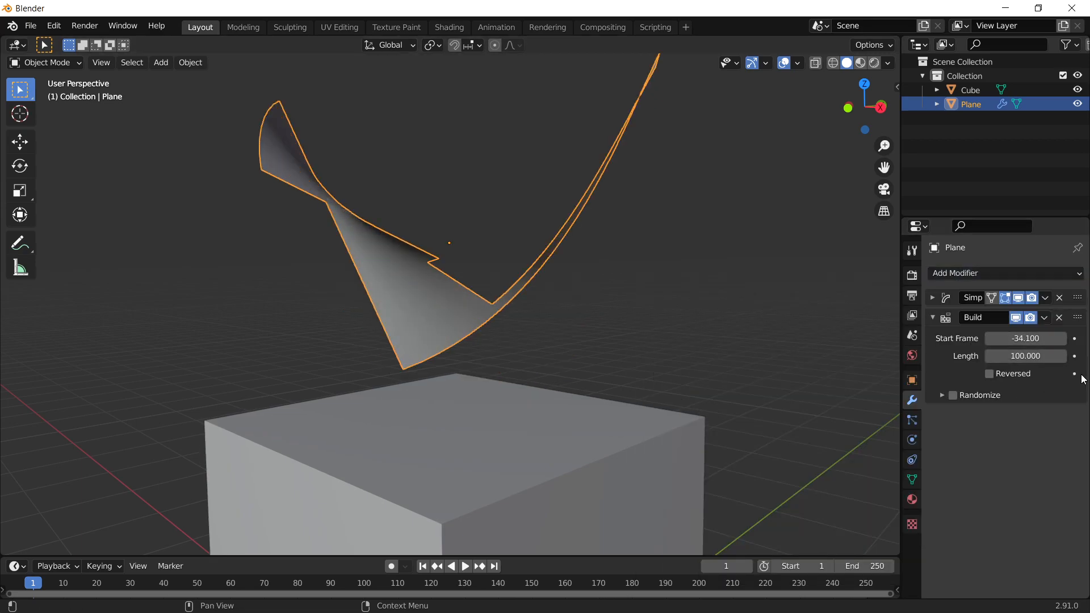
middle_click_drag(586, 278, 684, 269)
left_click(972, 393)
middle_click_drag(653, 317, 745, 316)
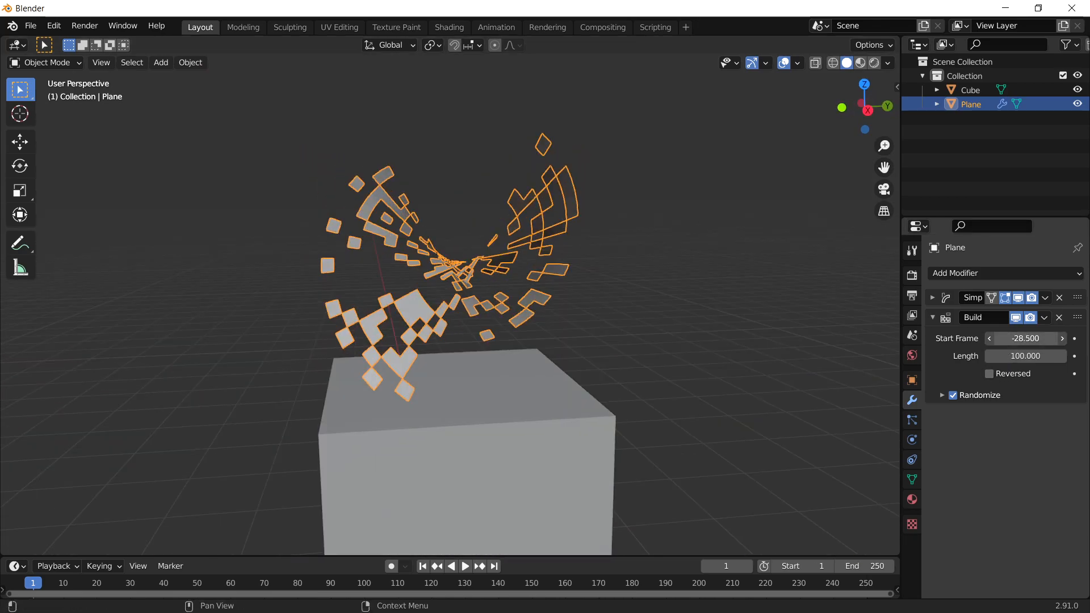
middle_click_drag(510, 318, 851, 284)
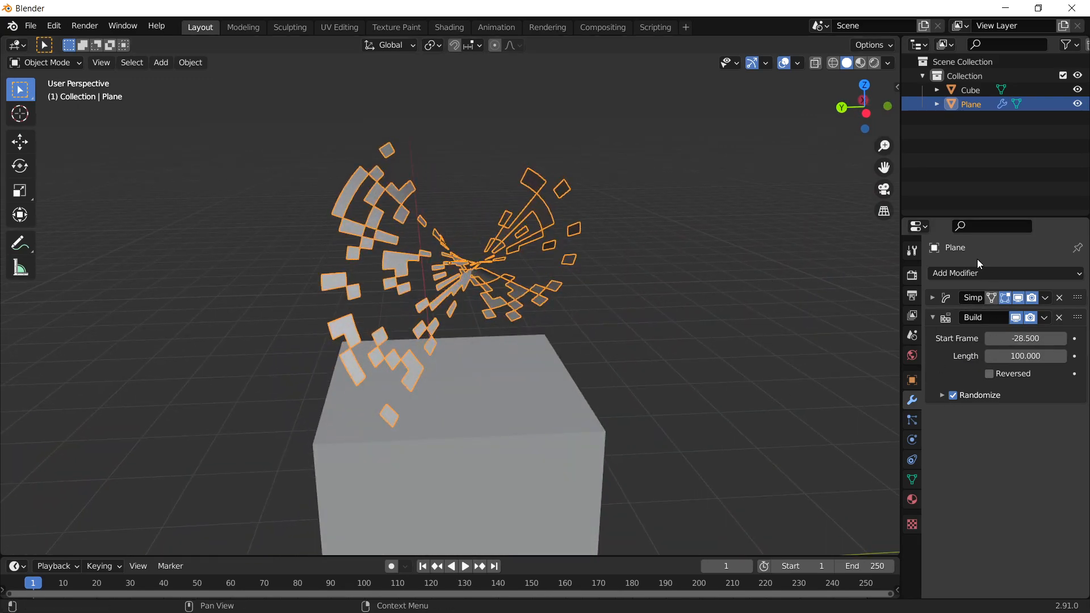
- Add a Solidify modifier to the plane with a thickness of 0.02 m
left_click(972, 274)
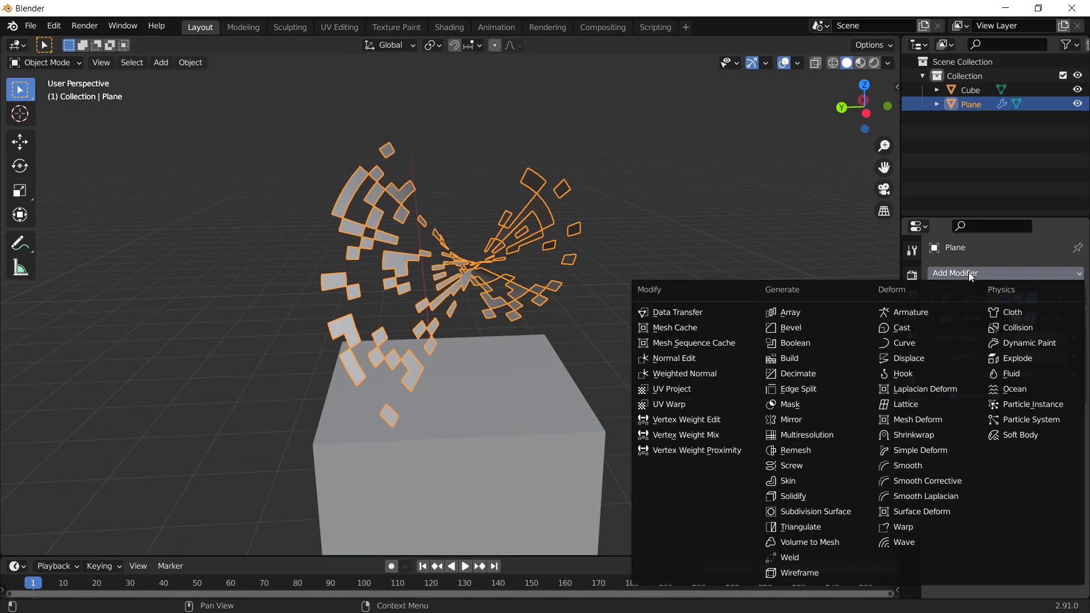
left_click(793, 496)
scroll(441, 379, "up", 1)
scroll(441, 379, "up", 2)
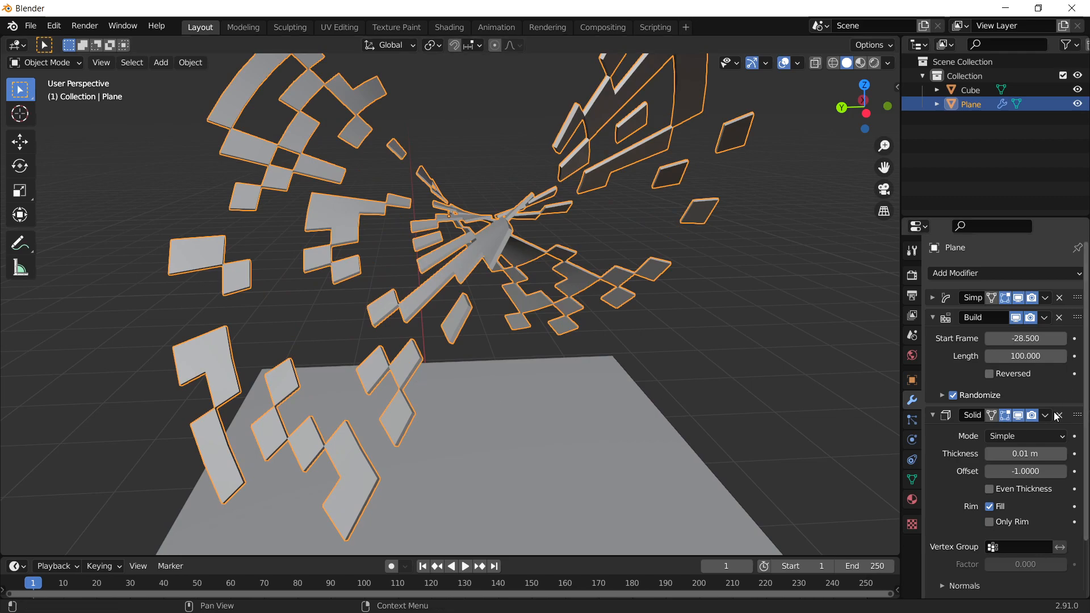
left_click(931, 317)
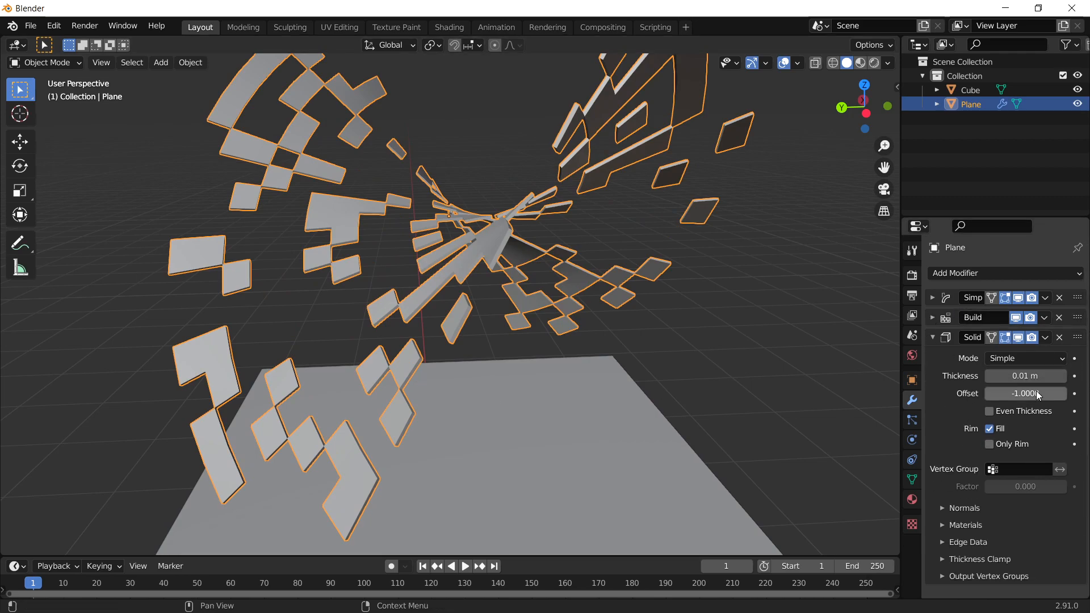
left_click_drag(1021, 375, 1044, 376)
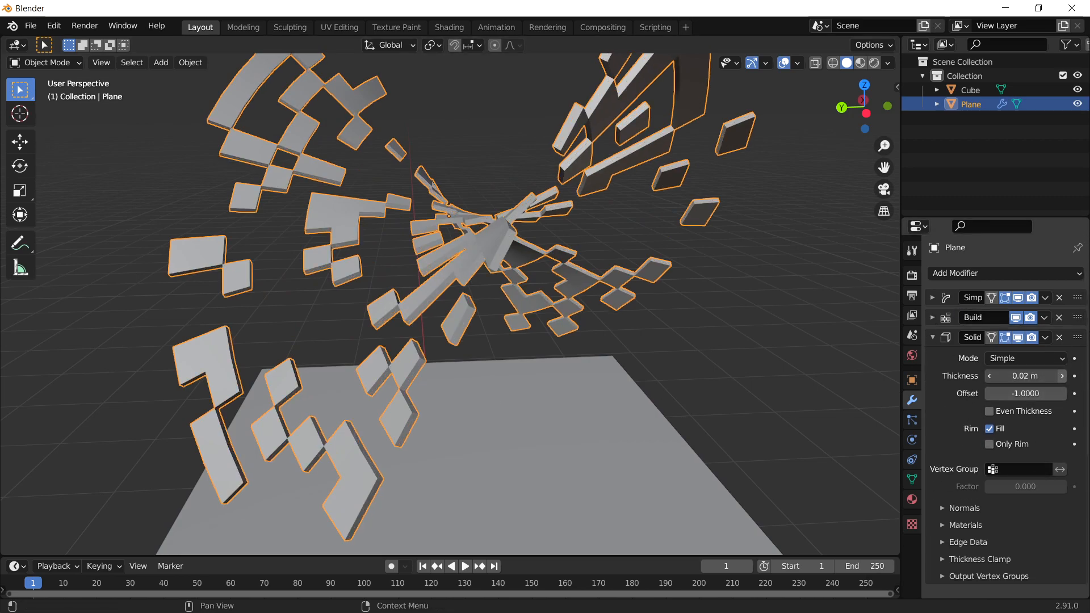
left_click(933, 338)
middle_click_drag(349, 397, 483, 295)
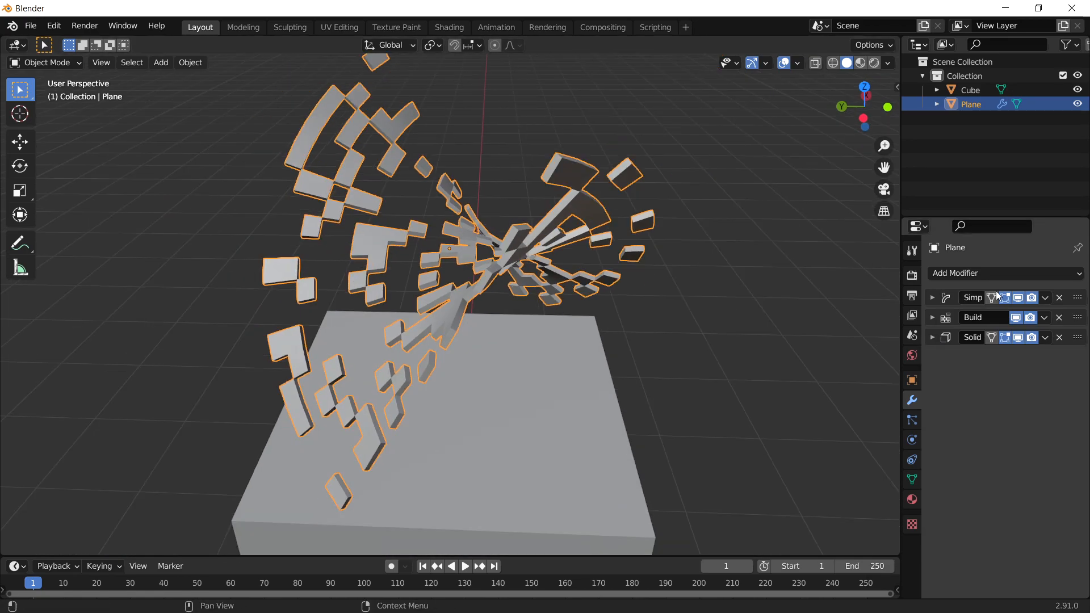
- Add a Bevel modifier to the plane with an amount of 0.003 m and 3 segments
left_click(972, 272)
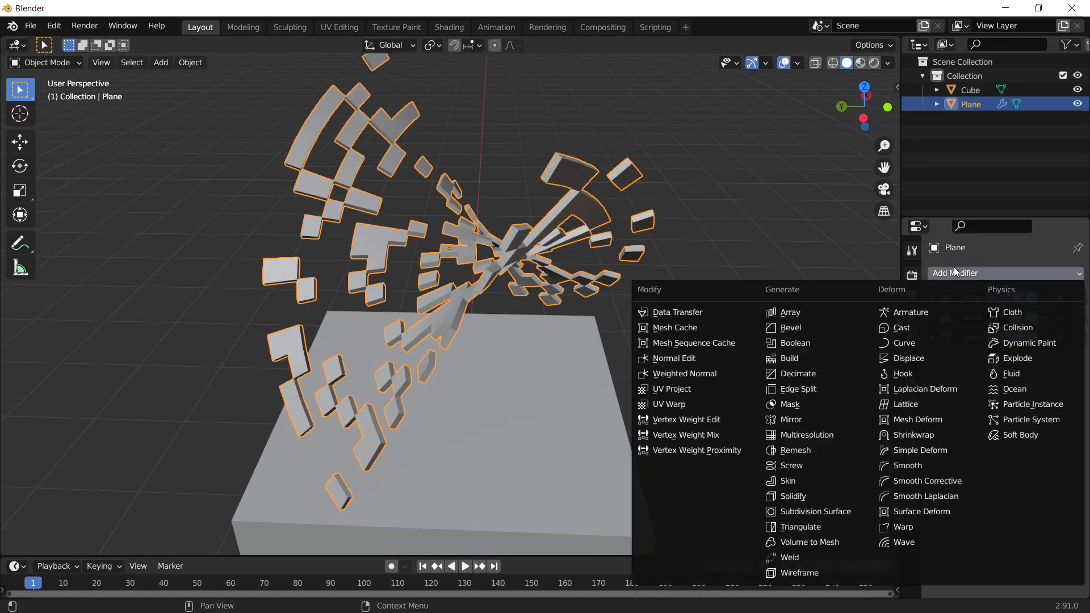
left_click(811, 328)
left_click(1030, 412)
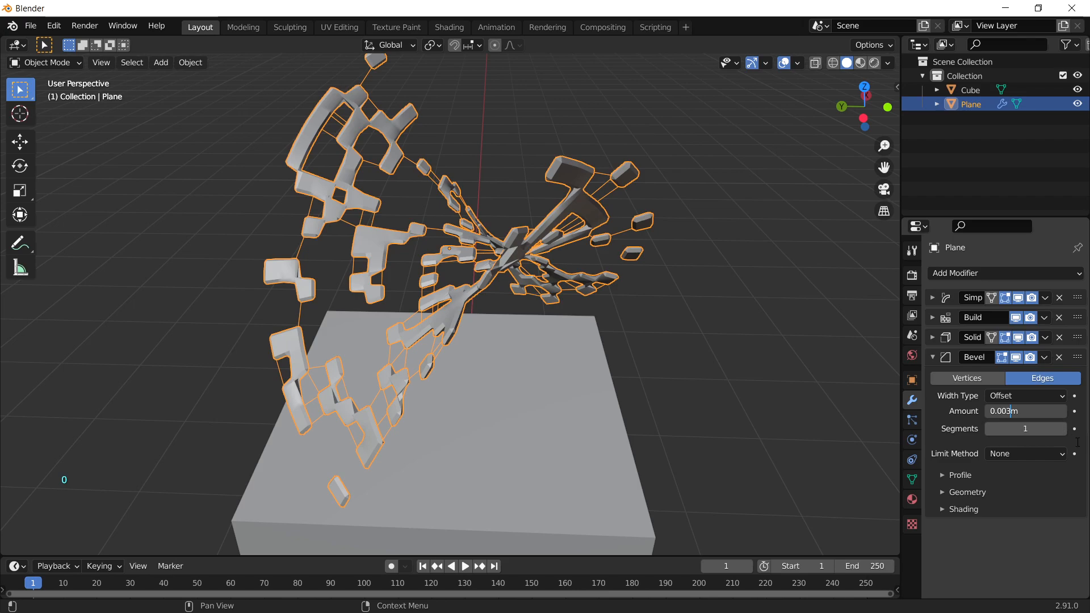
key("Return")
left_click(1062, 429)
left_click(1062, 429)
middle_click_drag(479, 342, 534, 335)
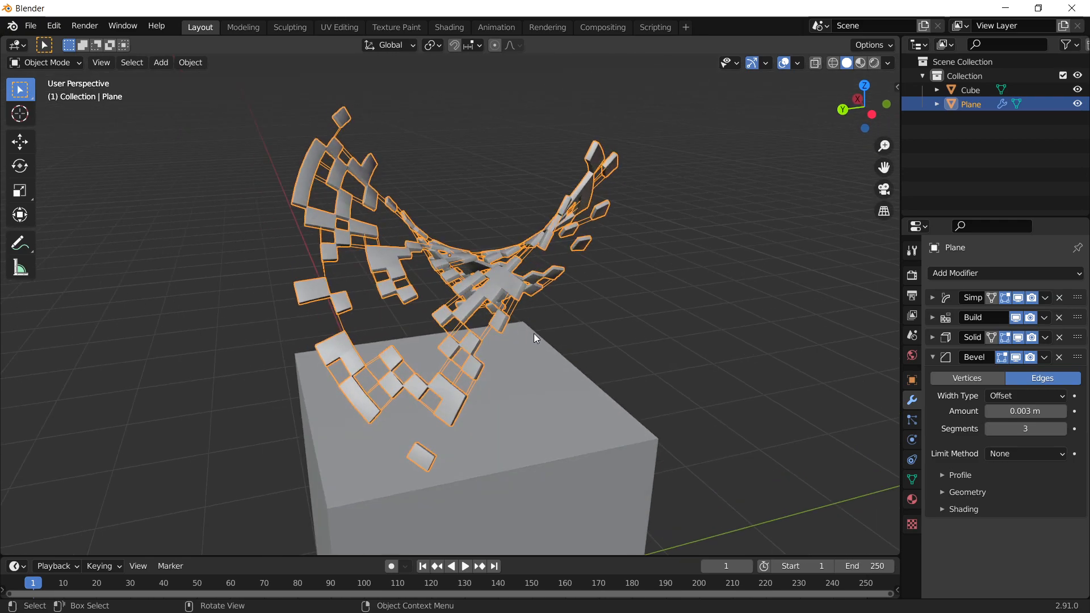
- Set the plane's bevel limit method to Angle and deselect the plane
left_click(1015, 463)
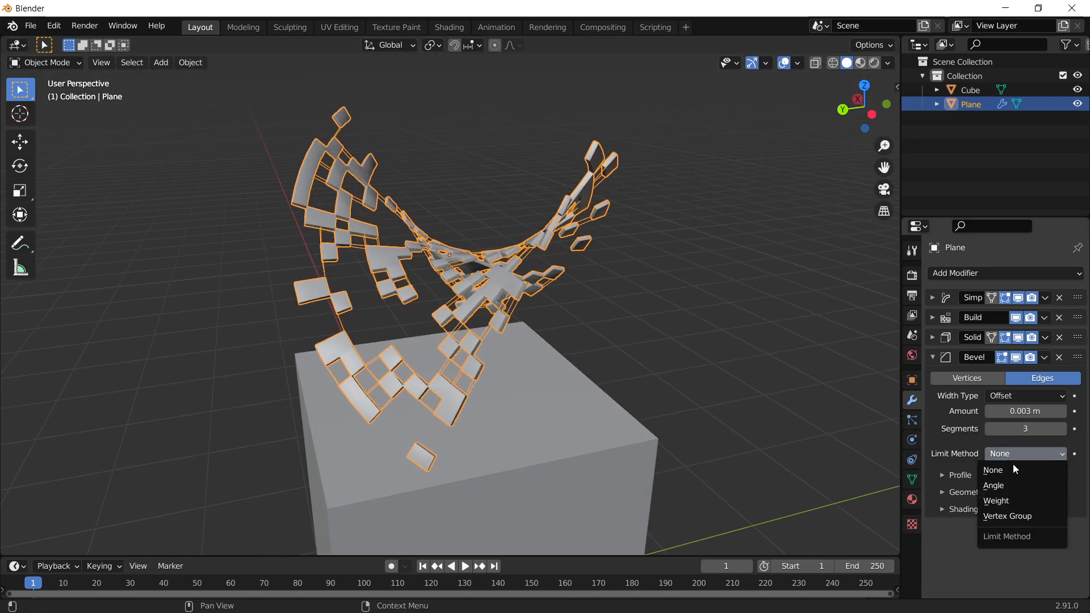
left_click(1013, 487)
left_click(686, 323)
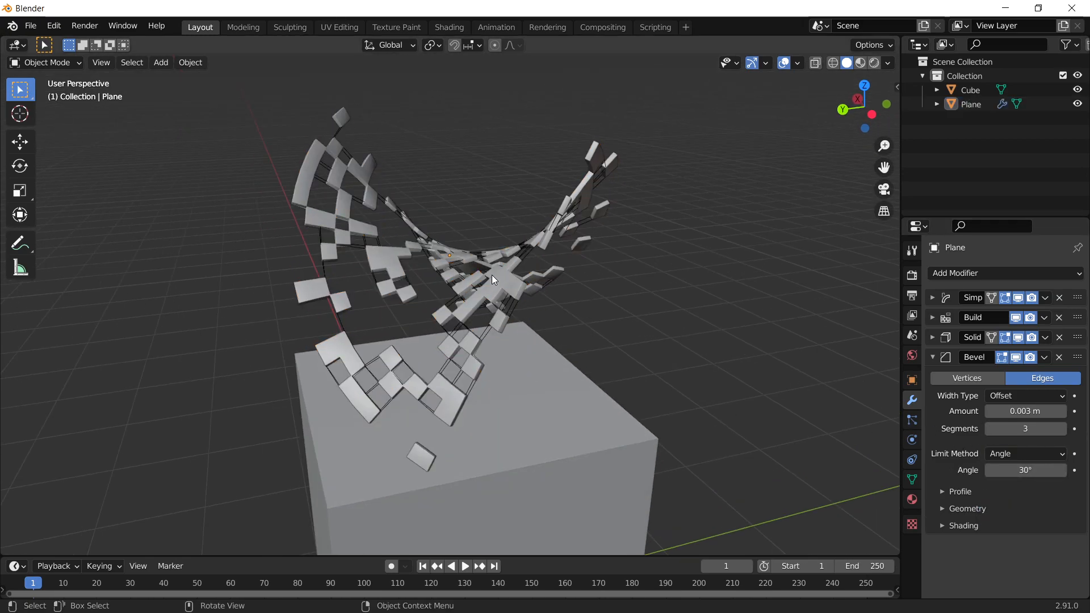
- Duplicate the plane about 0.17 m downward along Z and remove the Build modifier from the copy
left_click(492, 275)
key("shift+d")
key("z")
left_click(672, 316)
middle_click_drag(672, 316, 637, 314)
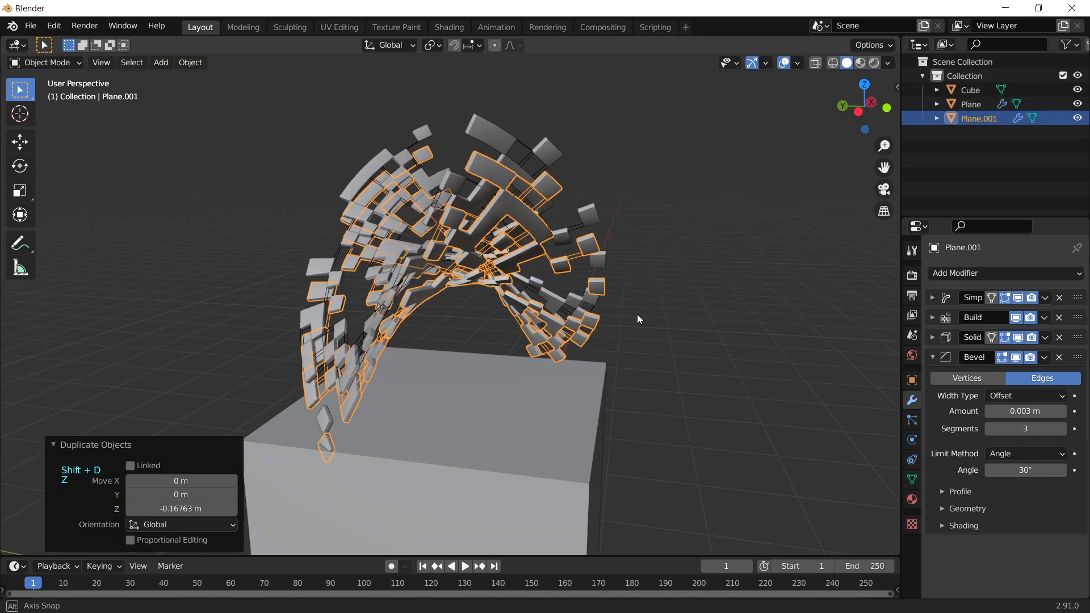
left_click(1058, 317)
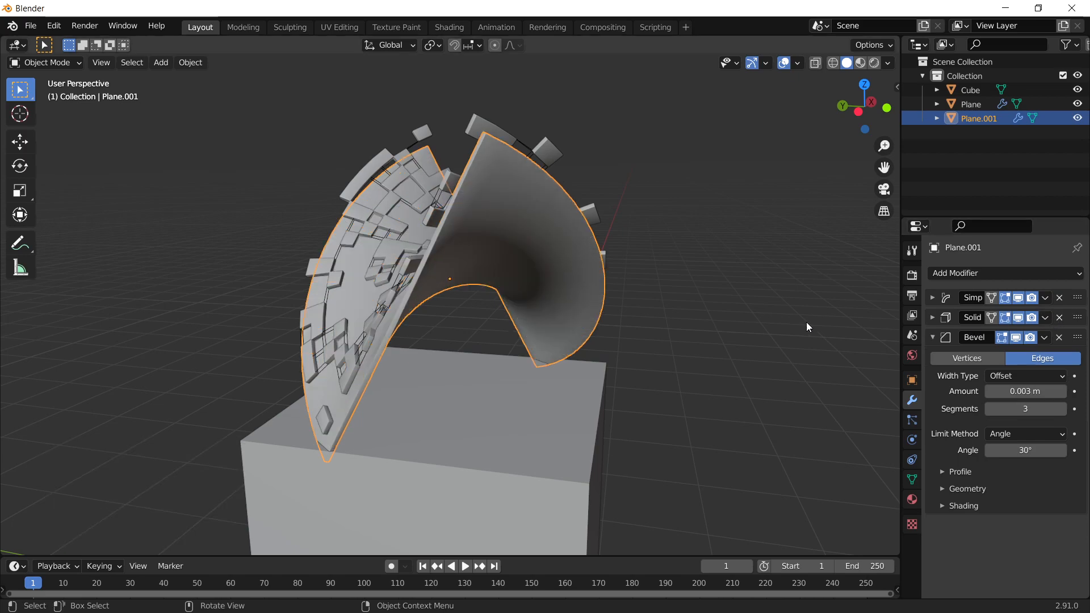
middle_click_drag(652, 266, 756, 270)
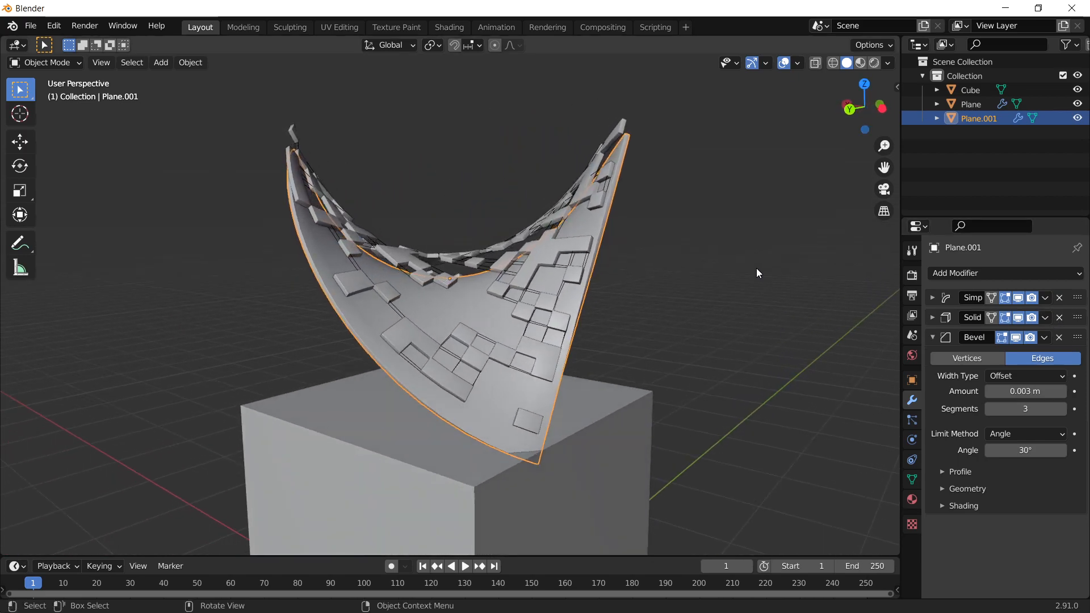
- Select both twisted planes and raise them together along the Z axis above the cube
left_click(523, 230, "shift")
key("g")
key("z")
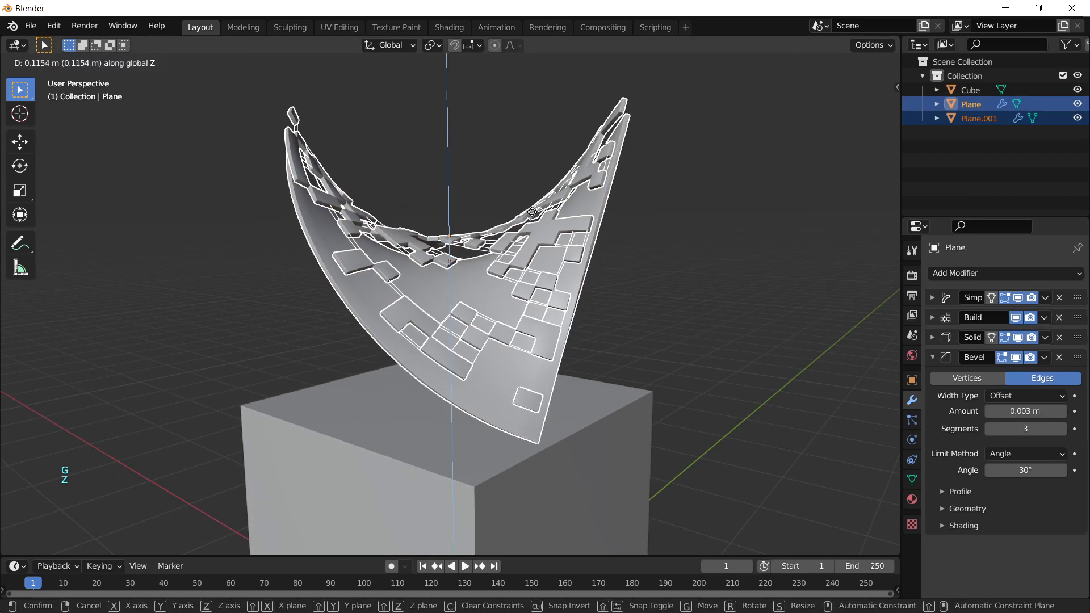
left_click(723, 264)
middle_click_drag(723, 264, 543, 260)
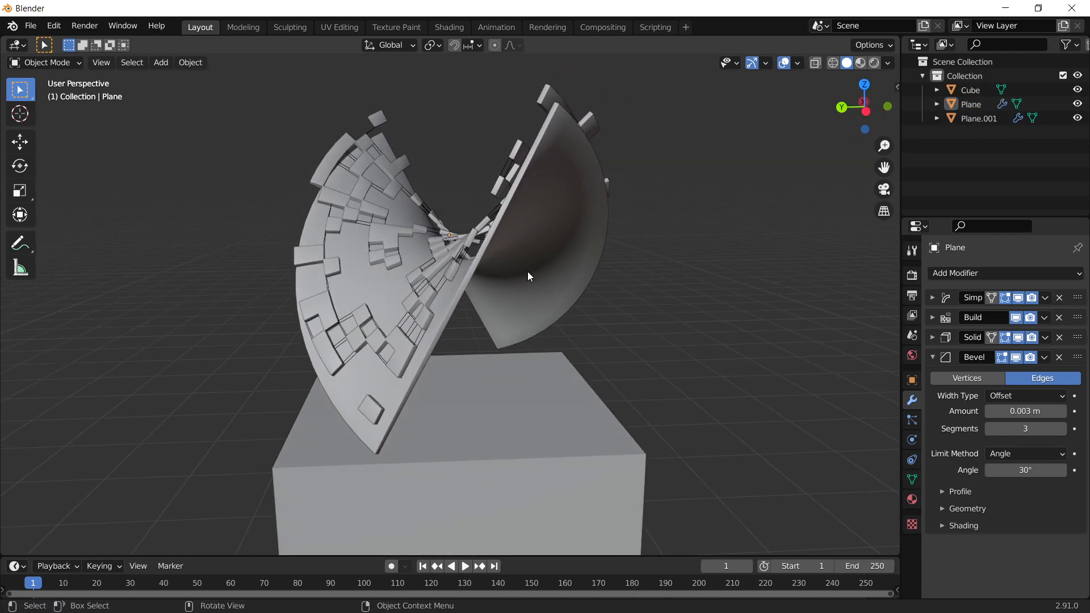
- Undo the last two changes and add a Bevel modifier to the cube
middle_click_drag(486, 424, 427, 345, "shift")
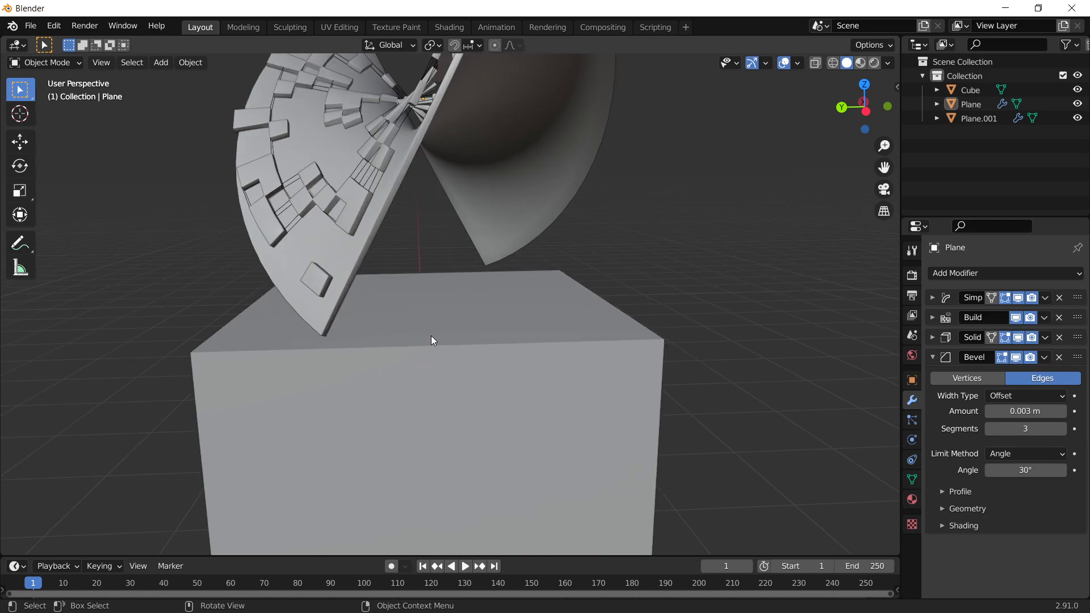
key("ctrl+z")
key("ctrl+z")
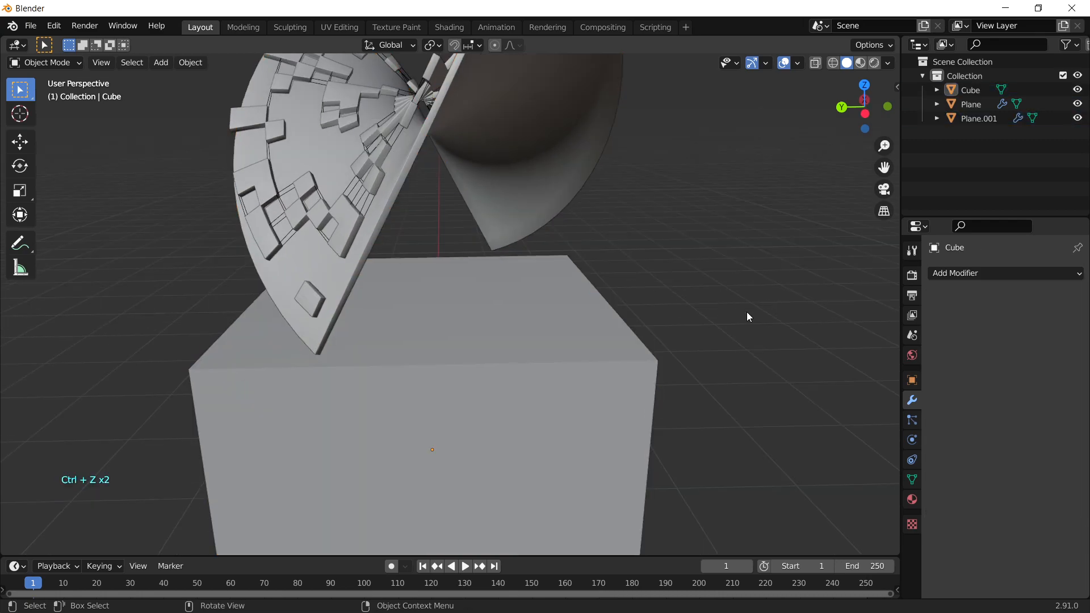
left_click(523, 350)
left_click(990, 275)
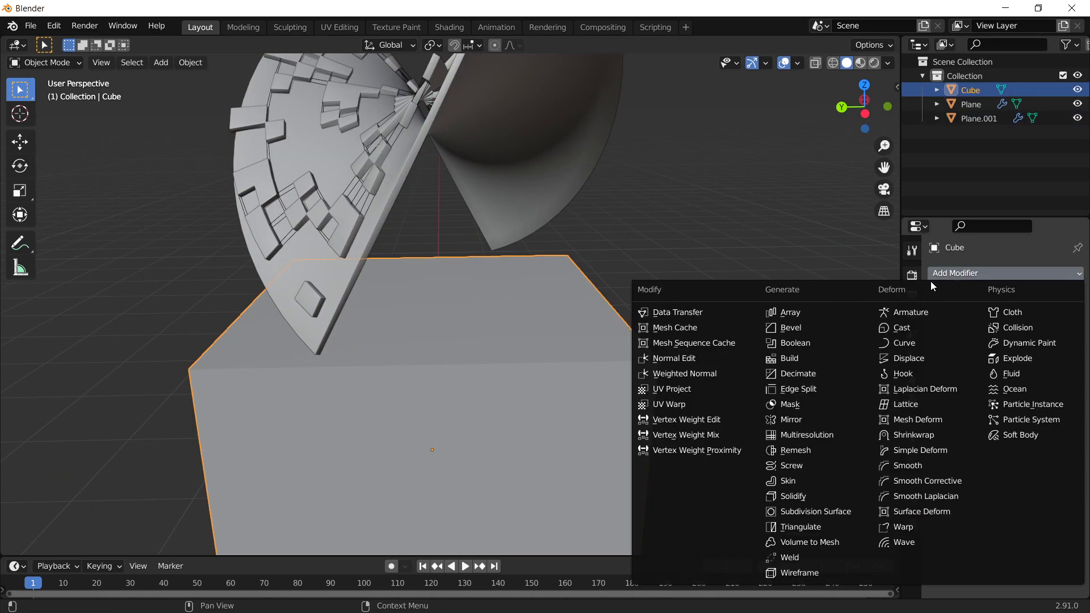
left_click(798, 334)
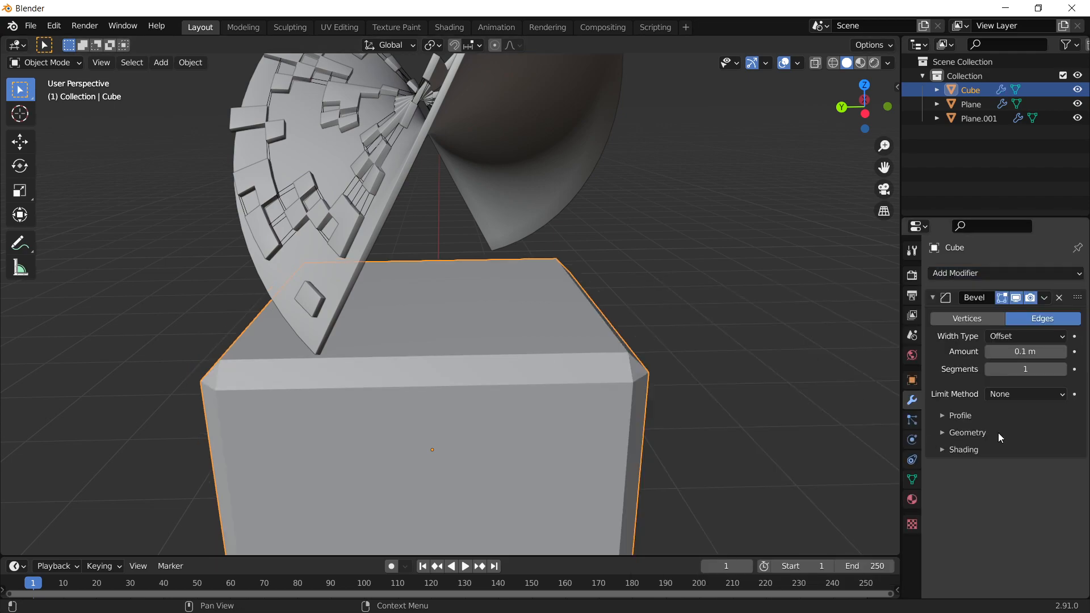
- Set the cube's bevel to 0.003 m with 3 segments and the Angle limit method
left_click(1053, 353)
type("0.003")
key("Return")
left_click_drag(1032, 369, 1048, 369)
left_click(728, 348)
middle_click_drag(630, 347, 486, 281)
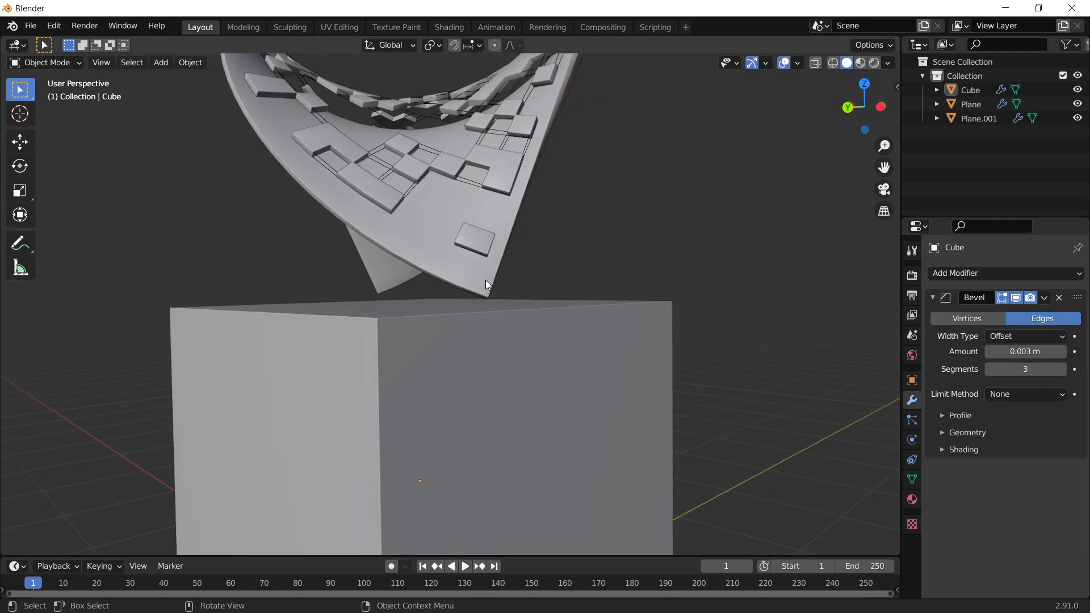
left_click(442, 246)
middle_click_drag(732, 244, 592, 275)
left_click(596, 363)
scroll(597, 388, "down", 2)
left_click(627, 380)
mouse_move(597, 388)
middle_mouse_down()
mouse_move(572, 360)
mouse_move(732, 365)
mouse_move(579, 363)
mouse_move(608, 370)
mouse_move(576, 346)
middle_mouse_up()
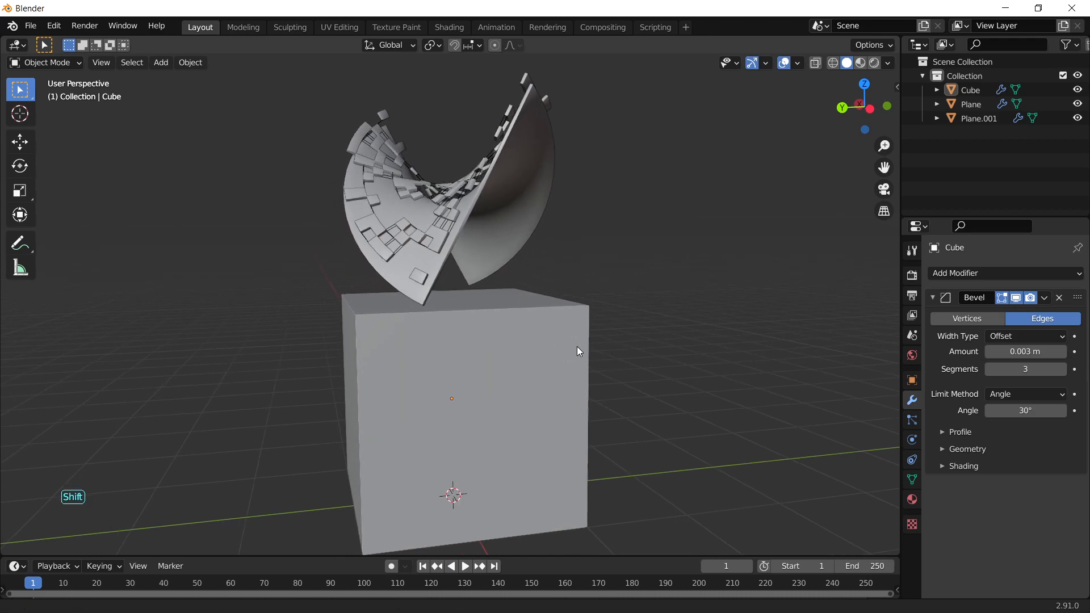
- Add a plane at the origin as a floor under the cube and scale it by 9
key("shift+a")
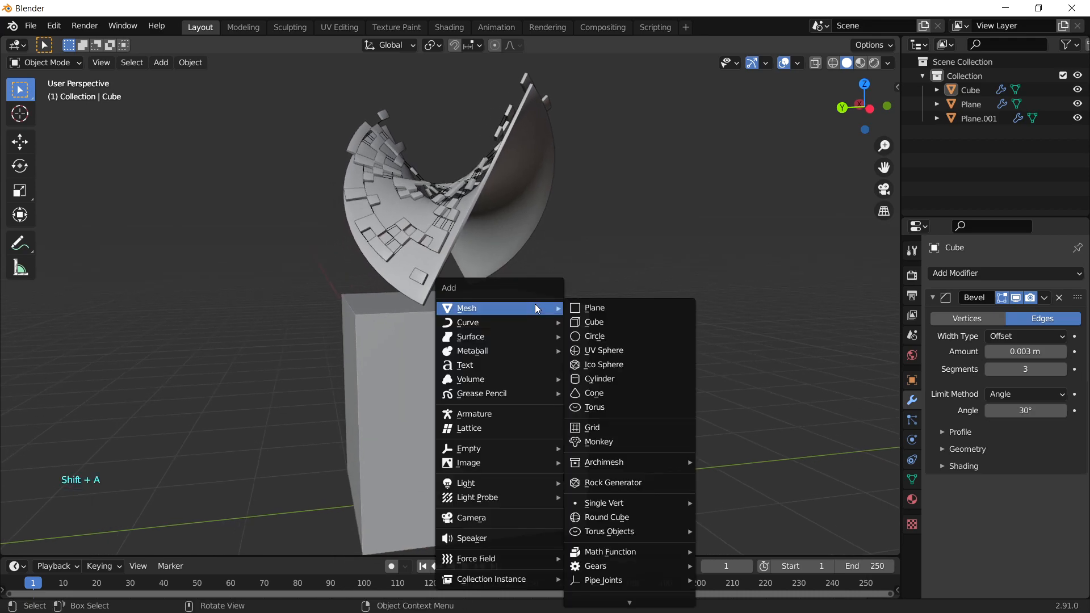
left_click(632, 308)
scroll(514, 454, "down", 5)
key("s")
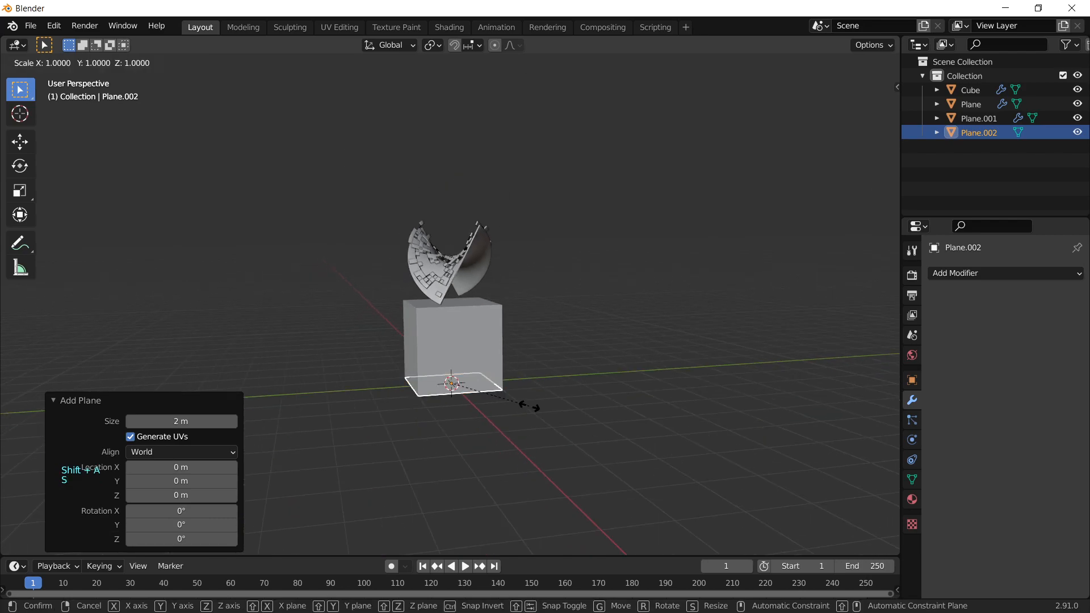
key("9")
key("Return")
middle_click_drag(531, 404, 528, 356)
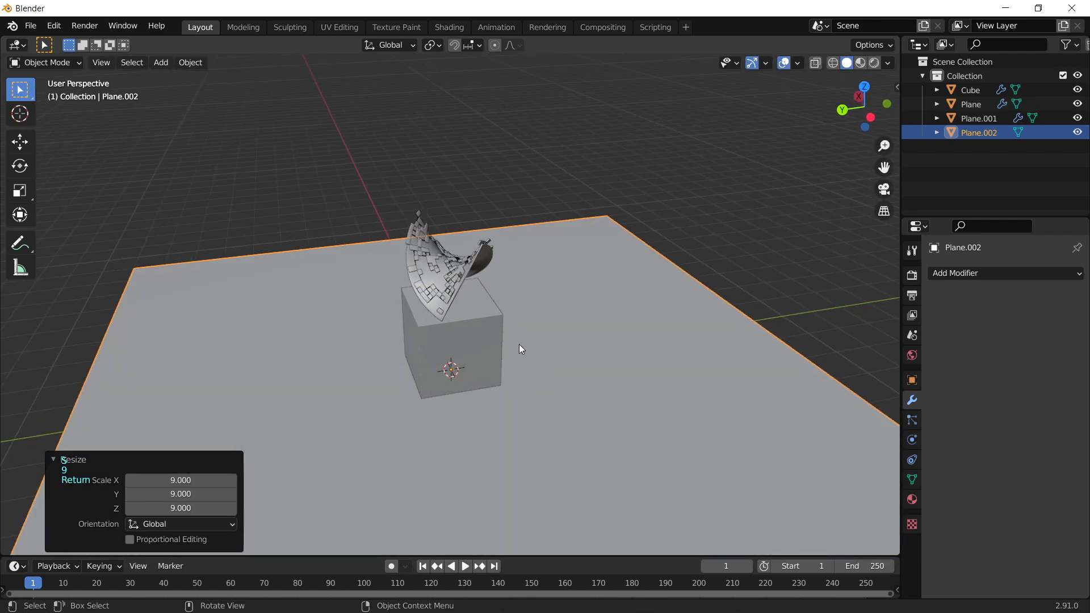
- Extrude the floor plane's far edge about 7.4 m upward along Z to form a backdrop wall
key("Tab")
key("2")
key("e")
key("z")
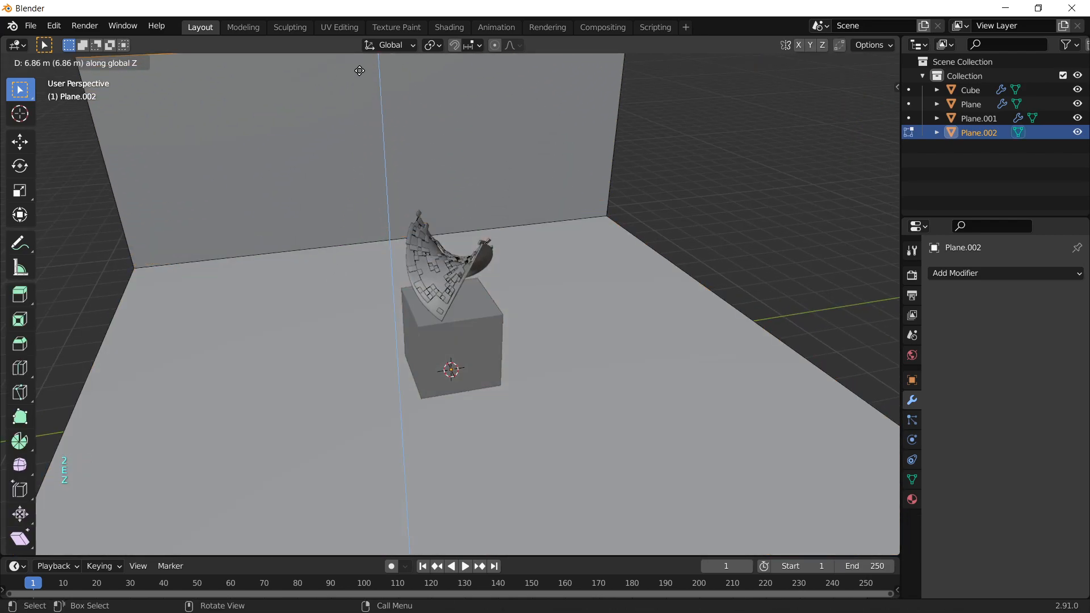
left_click(363, 56)
scroll(350, 98, "down", 3)
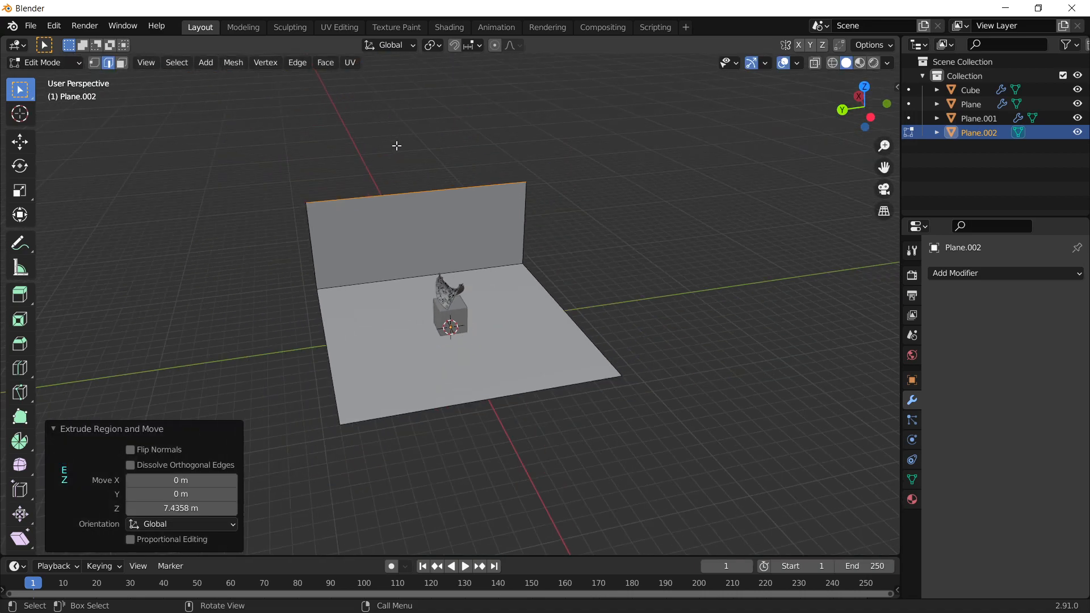
- Raise the backdrop wall's upper edge by about 4.3 m along Z and return to Object Mode
key("g")
key("z")
left_click(403, 90)
scroll(454, 289, "up", 5)
scroll(453, 304, "down", 1)
middle_click_drag(452, 306, 440, 266)
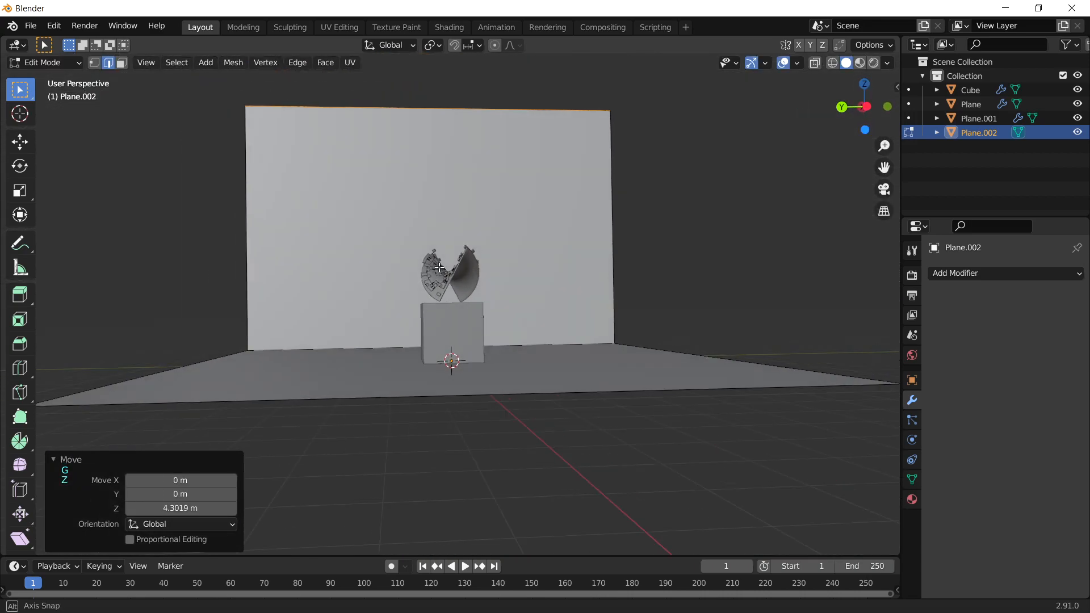
scroll(440, 267, "up", 6)
key("Tab")
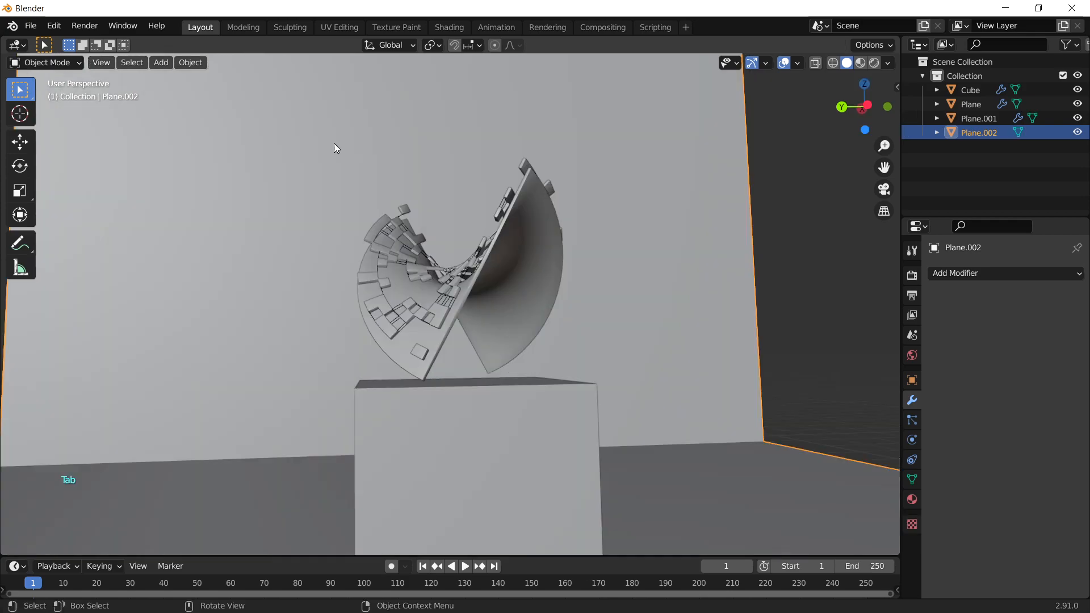
- Add a camera and align it to the current view of the sculpture
key("shift+a")
mouse_move(346, 114)
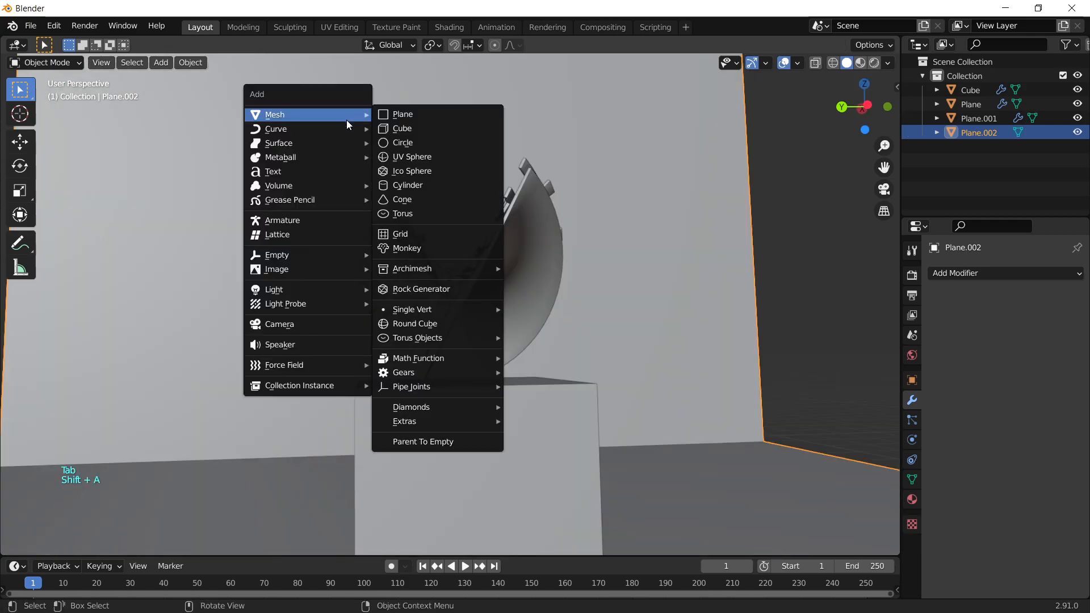
left_click(339, 325)
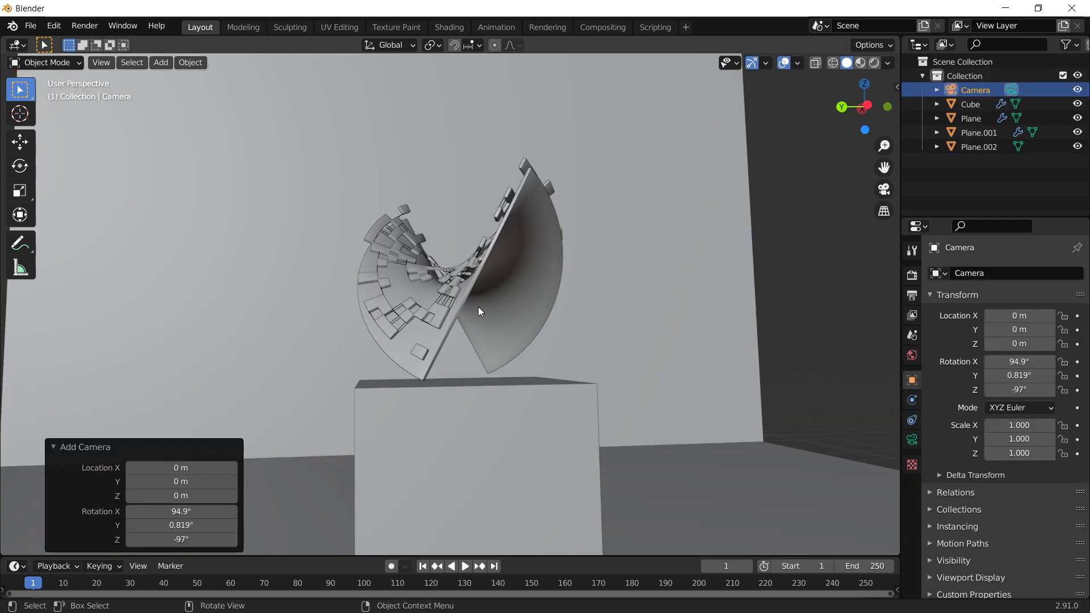
key("ctrl+alt+KP_0")
key("ctrl+alt+KP_0")
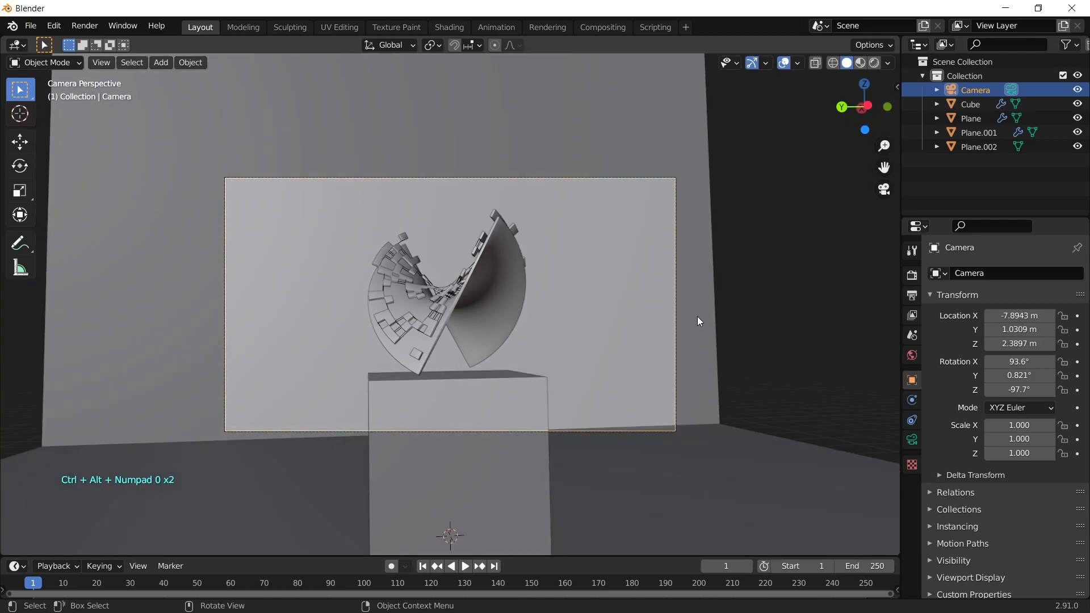
- Rotate the floor and backdrop plane about -10.6° around the Z axis so it faces the camera
left_click(697, 315)
key("r")
key("z")
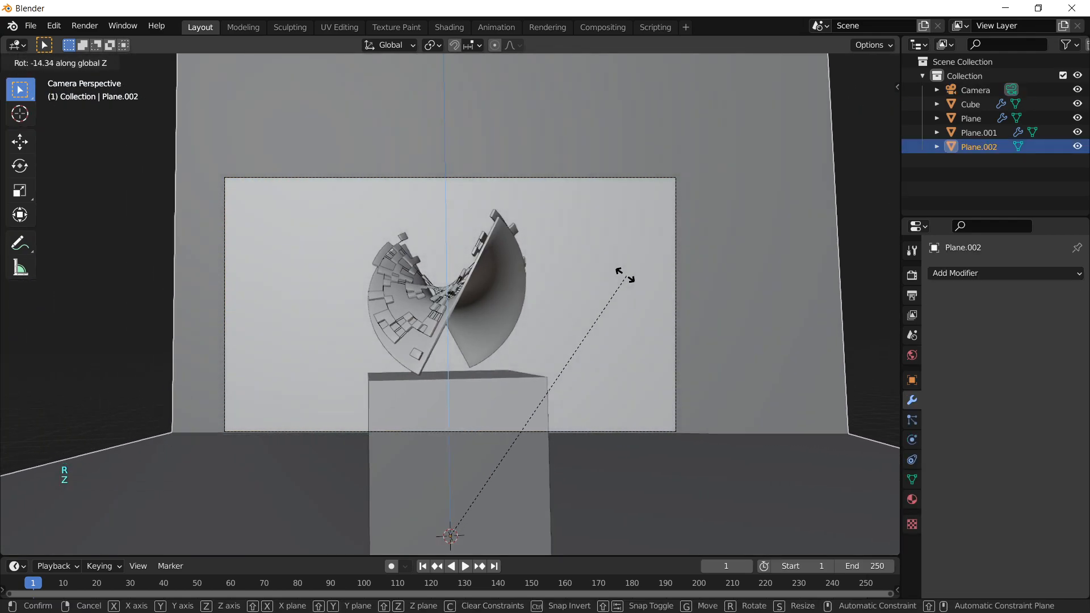
left_click(660, 268)
scroll(591, 318, "up", 1)
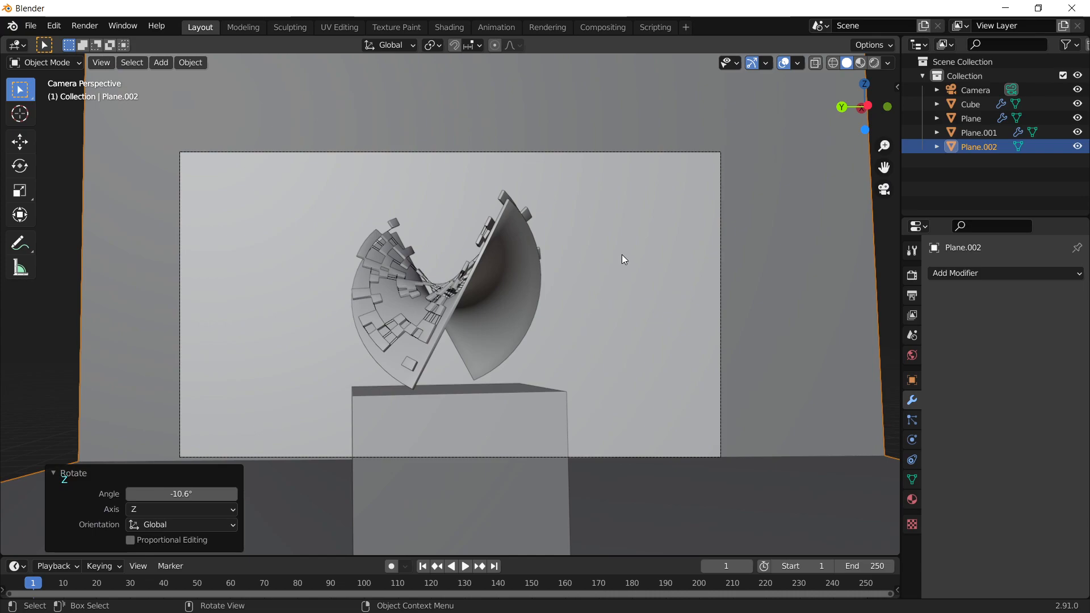
- Select both twisted planes, lower them about 0.043 m along Z in front view, and return to the camera view
left_click(481, 259)
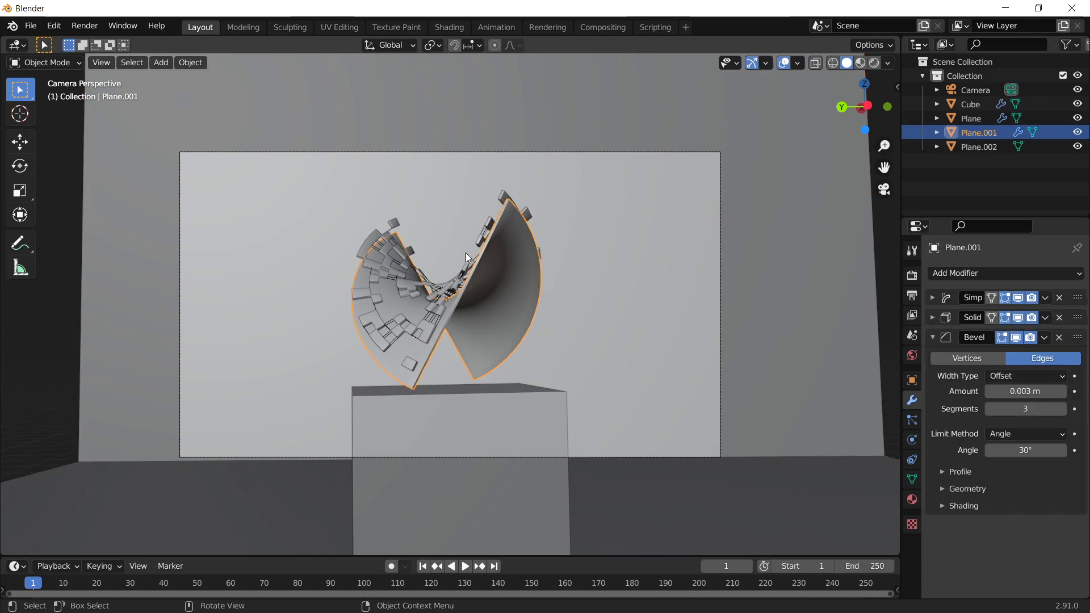
left_click(375, 237, "shift")
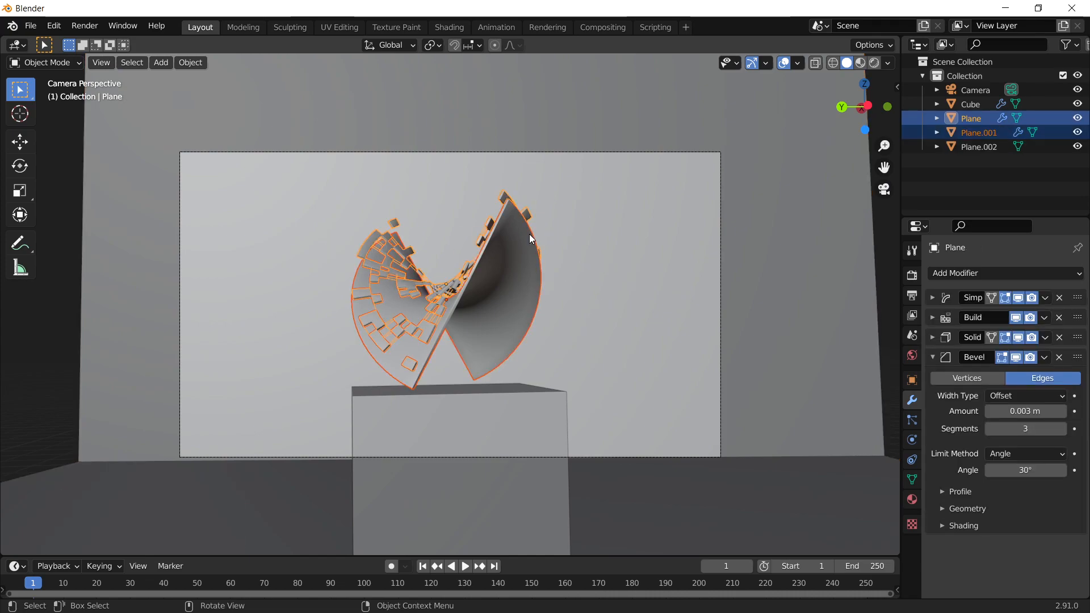
key("grave")
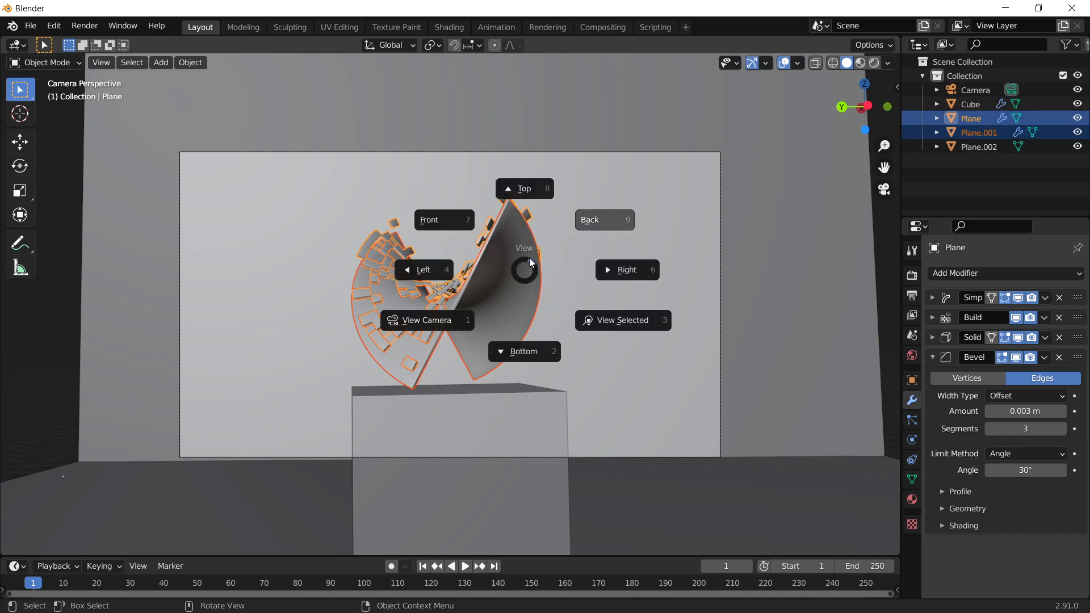
left_click(447, 216)
key("g")
key("z")
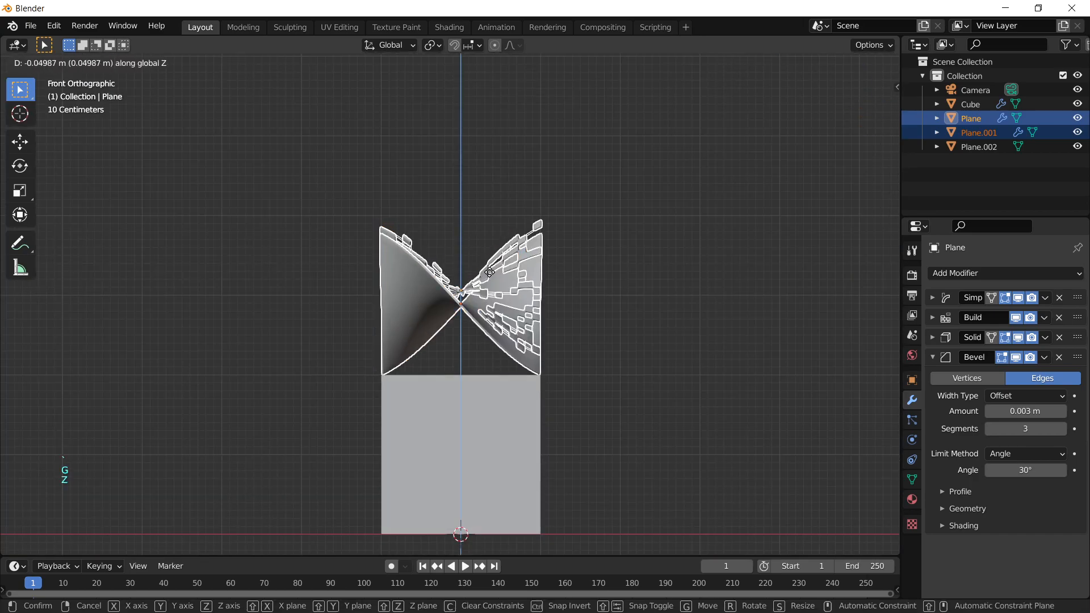
left_click(491, 271)
key("KP_0")
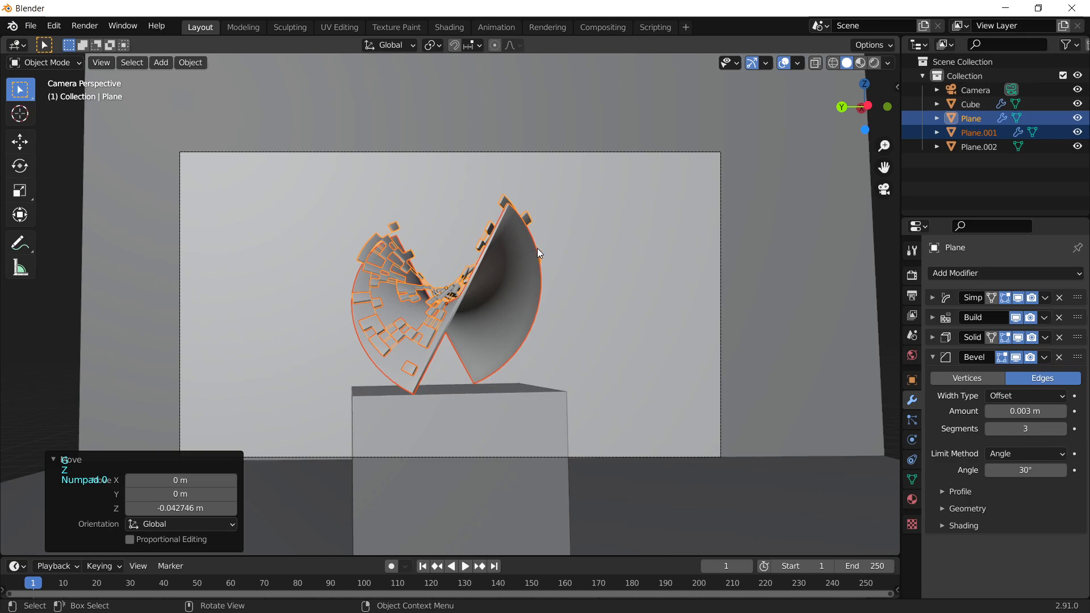
- Trackball-rotate both twisted planes by about -42° and -197°, and rotate them about 48° around the view axis
key("r")
key("r")
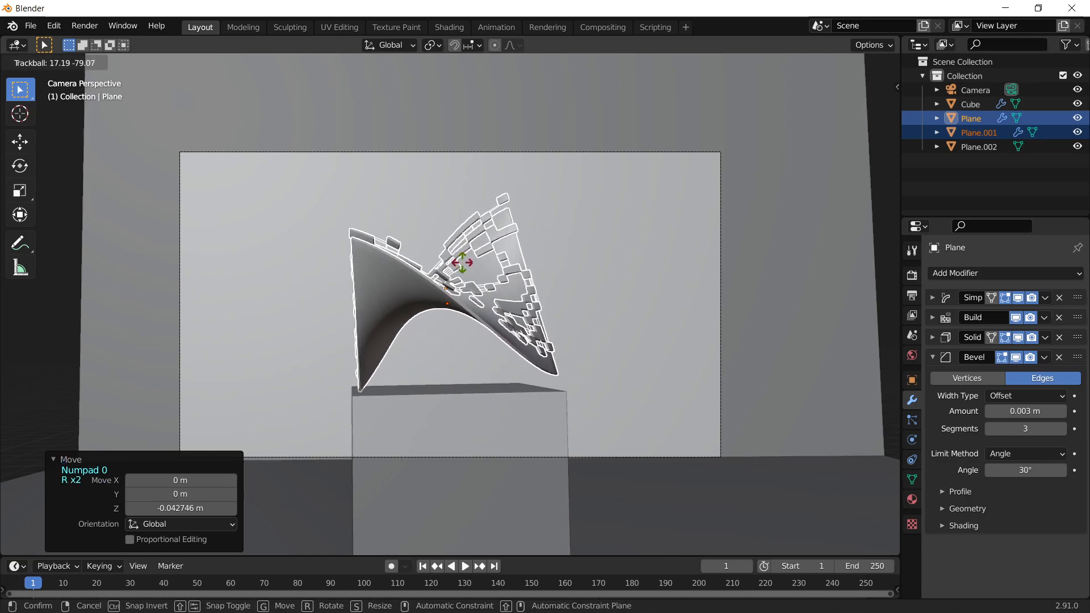
left_click(356, 205)
key("r")
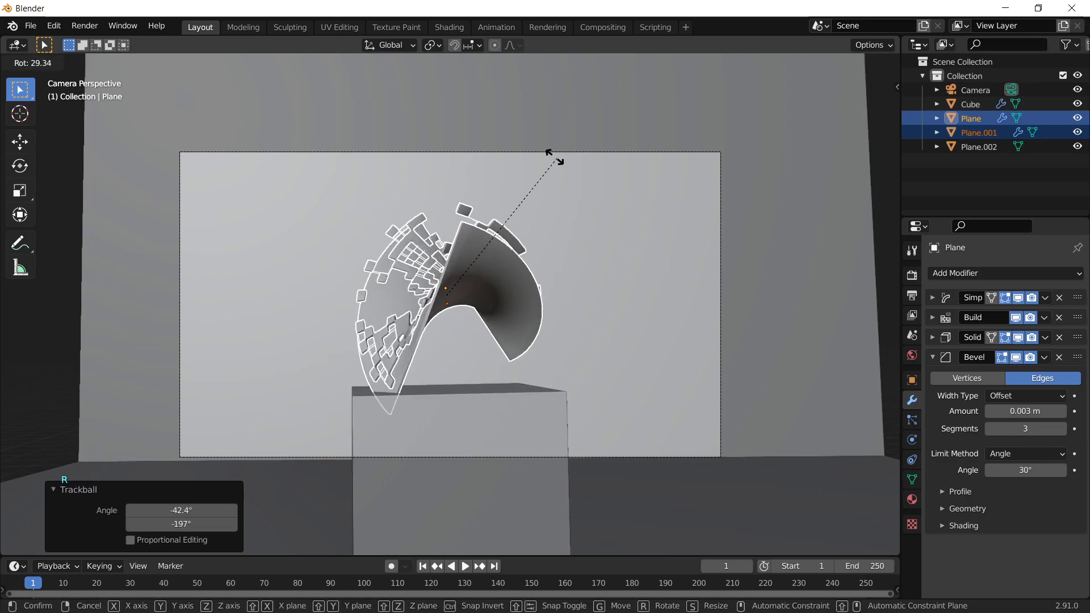
left_click(485, 149)
- Reorient the twisted planes with more trackball rotation and rotate them about 22° around the view axis
key("r")
key("r")
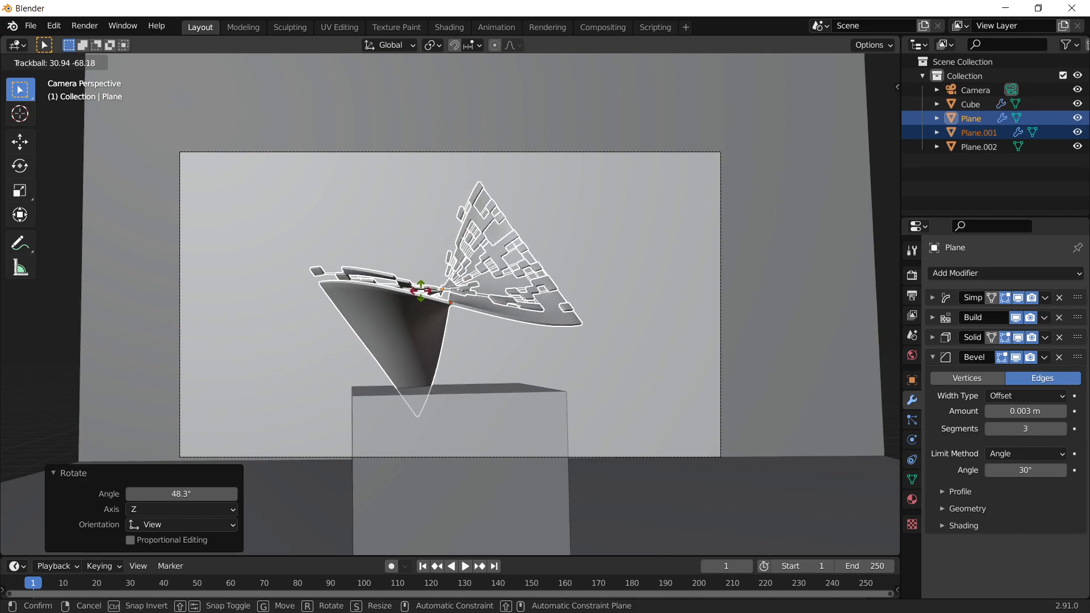
left_click(249, 193)
key("r")
key("r")
left_click(299, 242)
key("r")
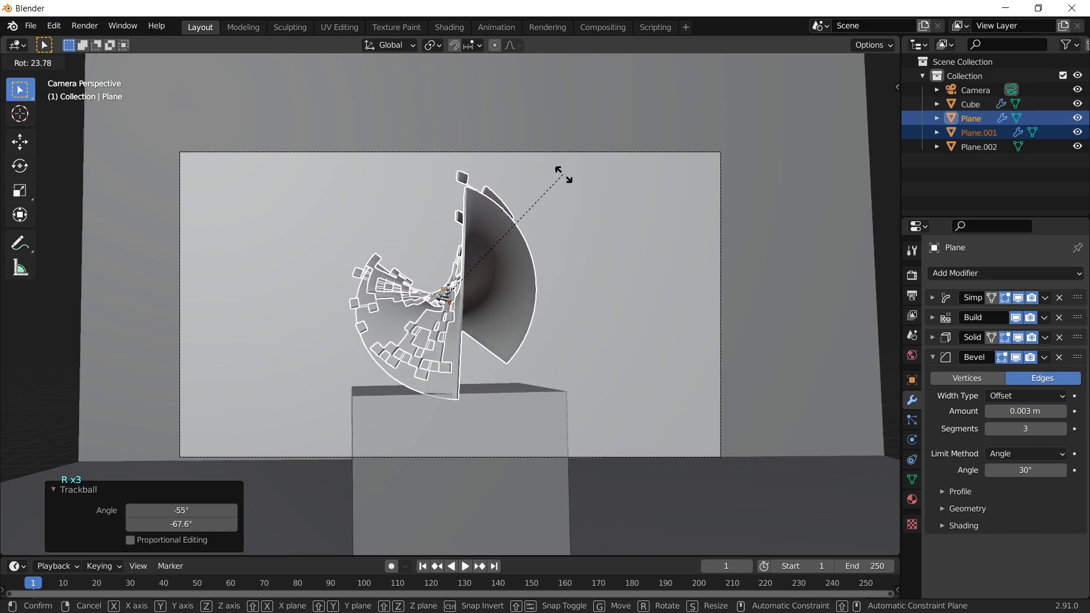
left_click(567, 179)
- Move the twisted planes about 0.16 m in Y and 0.09 m up, and rotate them 4.25° around the view axis
key("g")
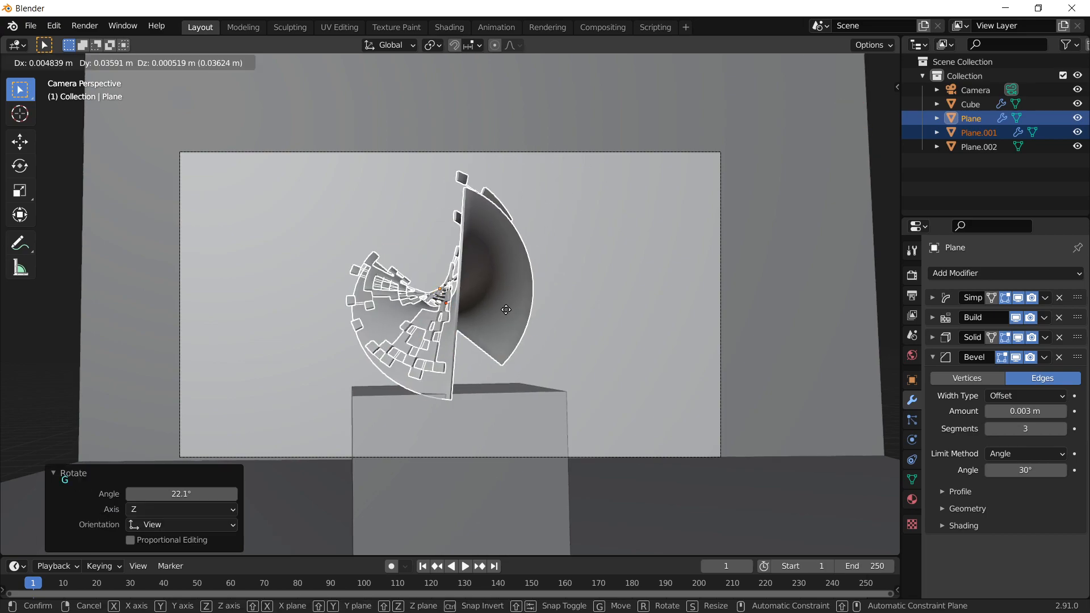
left_click(494, 303)
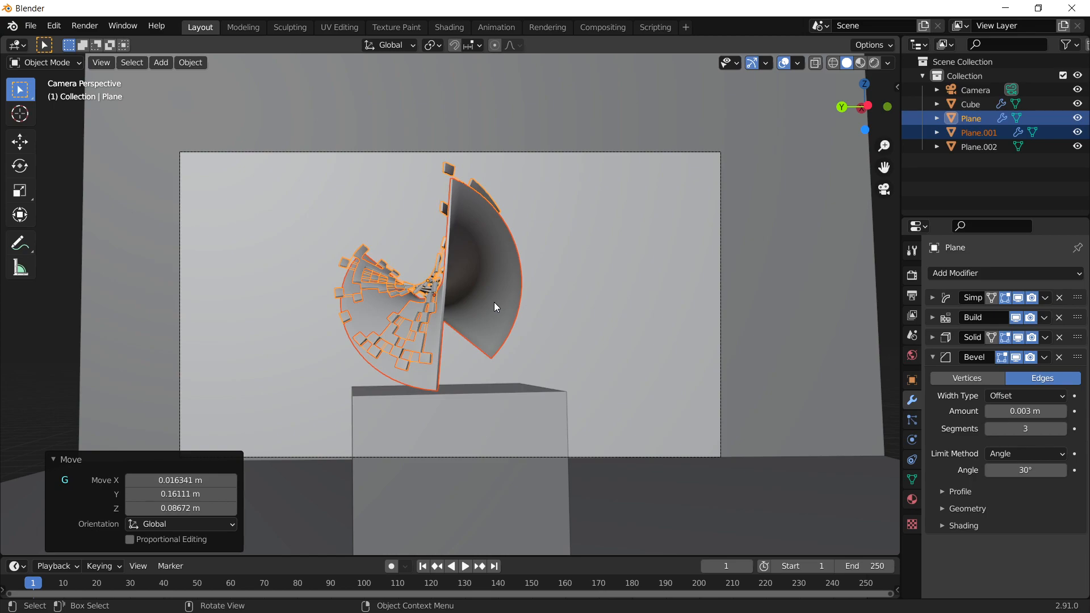
key("t")
key("r")
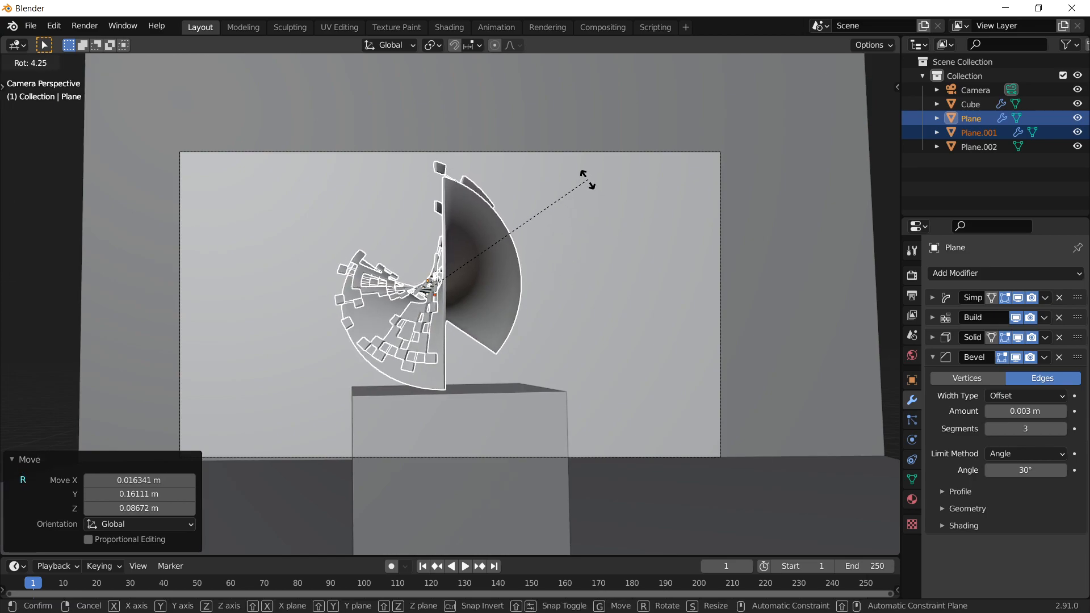
left_click(587, 180)
- Try rotating the twisted planes about -10.7° in top view and undo the rotation
key("KP_7")
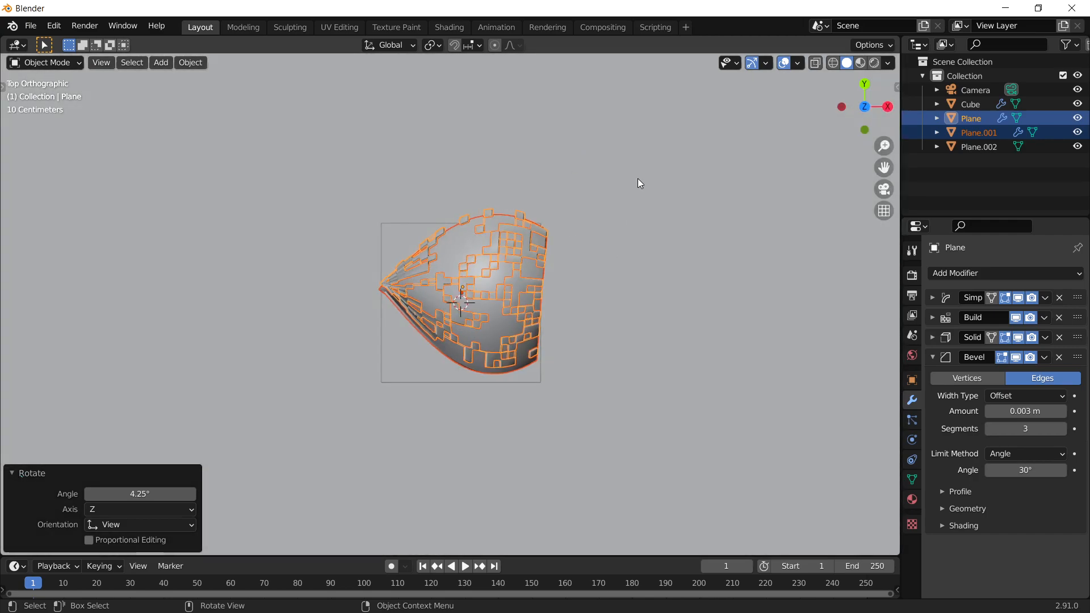
scroll(639, 182, "down", 6)
key("r")
left_click(645, 224)
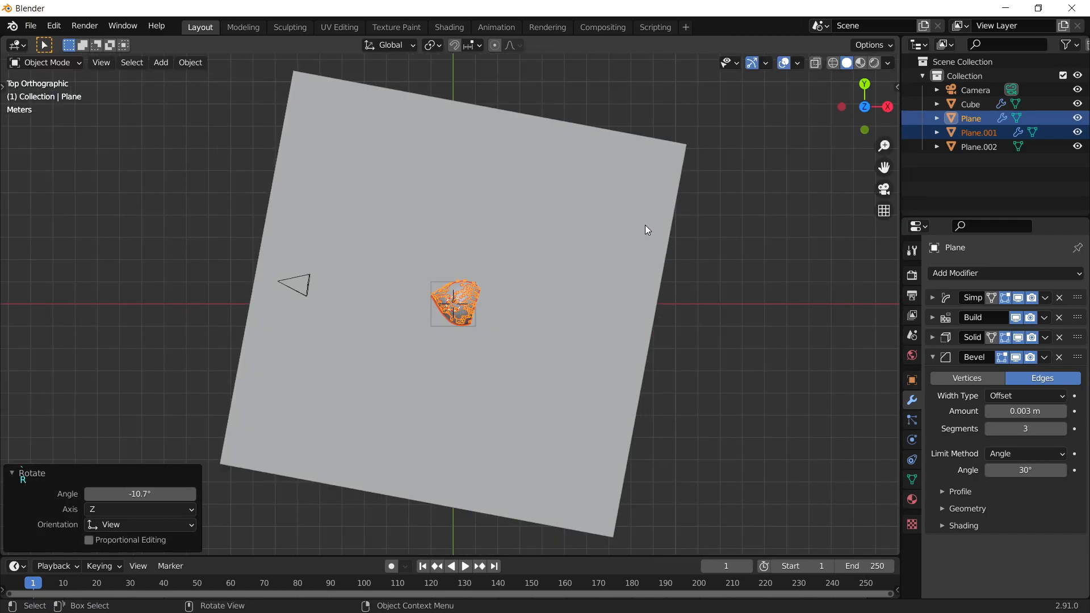
key("KP_0")
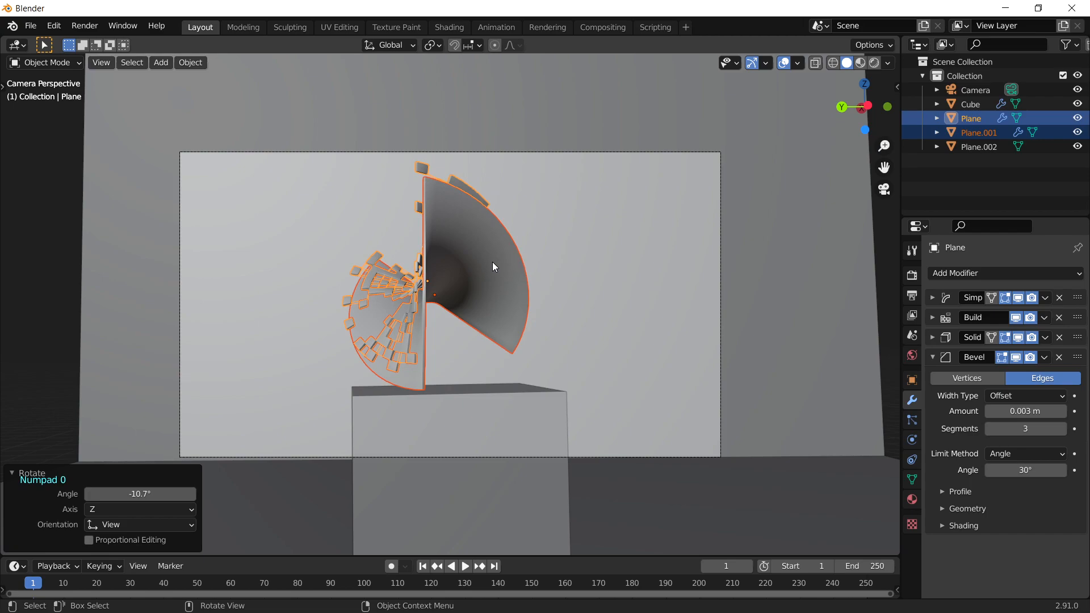
key("ctrl+z")
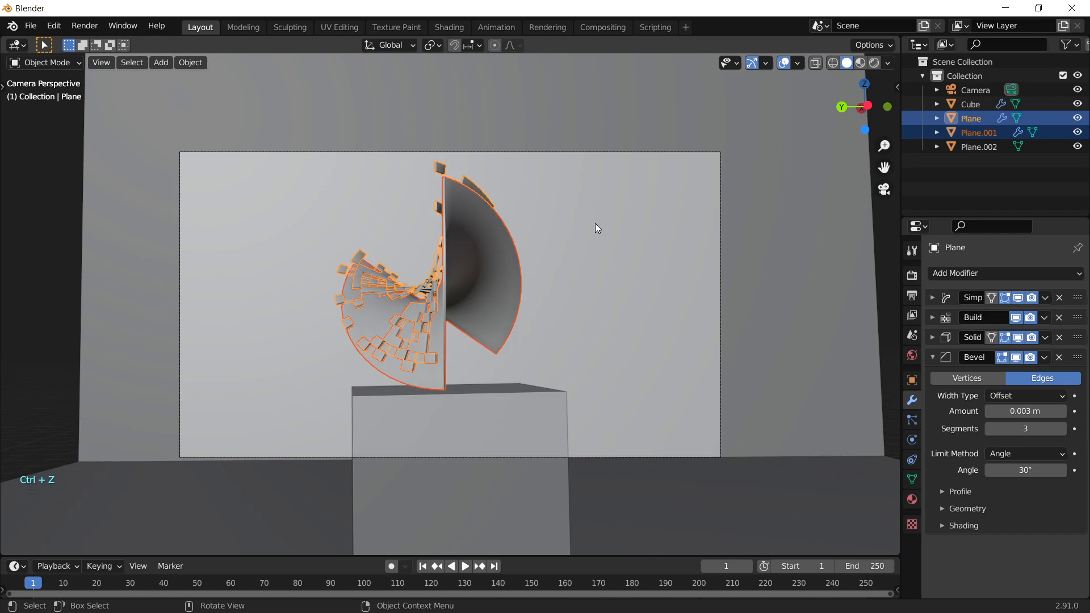
- Rotate the twisted planes slightly in top view, return to the camera view and select the panelled plane
key("KP_7")
key("r")
left_click(597, 230)
key("KP_0")
left_click(601, 228)
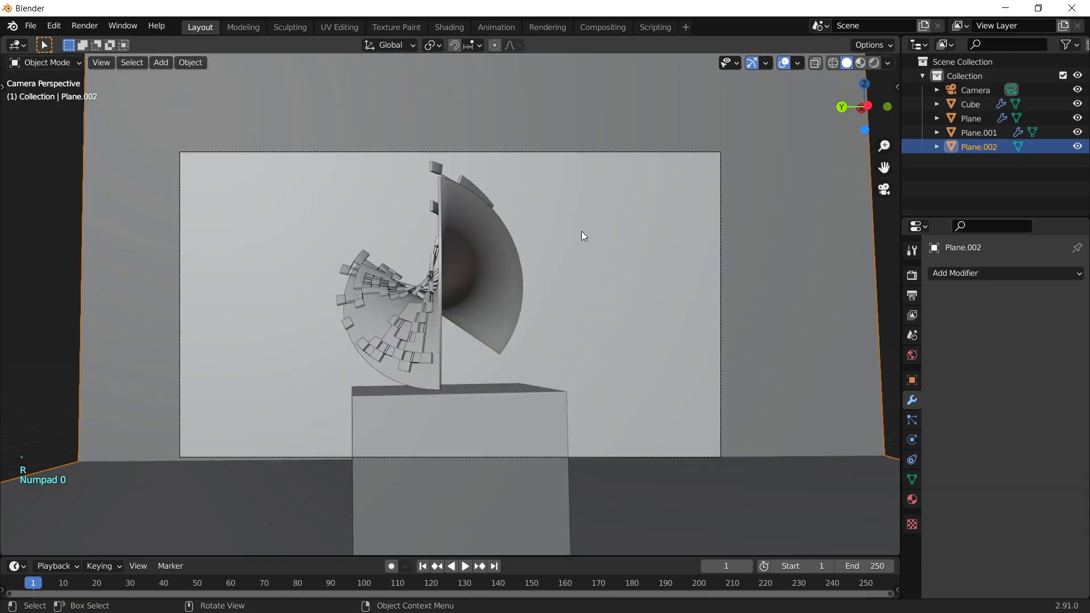
left_click(383, 292)
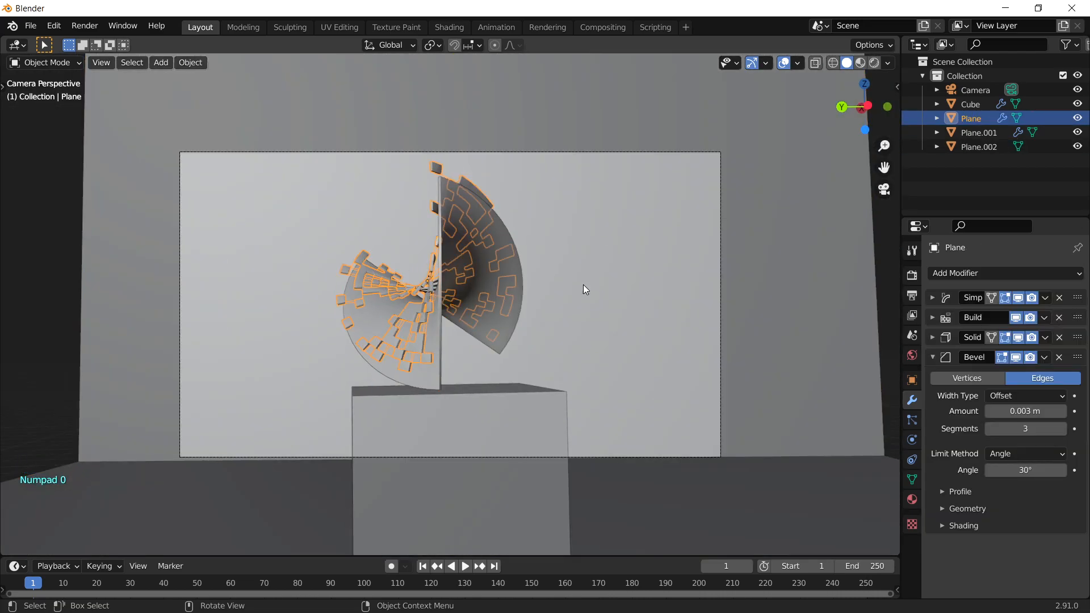
- Reframe the shot by moving the camera up about 0.16 m and back about 0.71 m along its local Z axis
left_click(611, 151)
key("g")
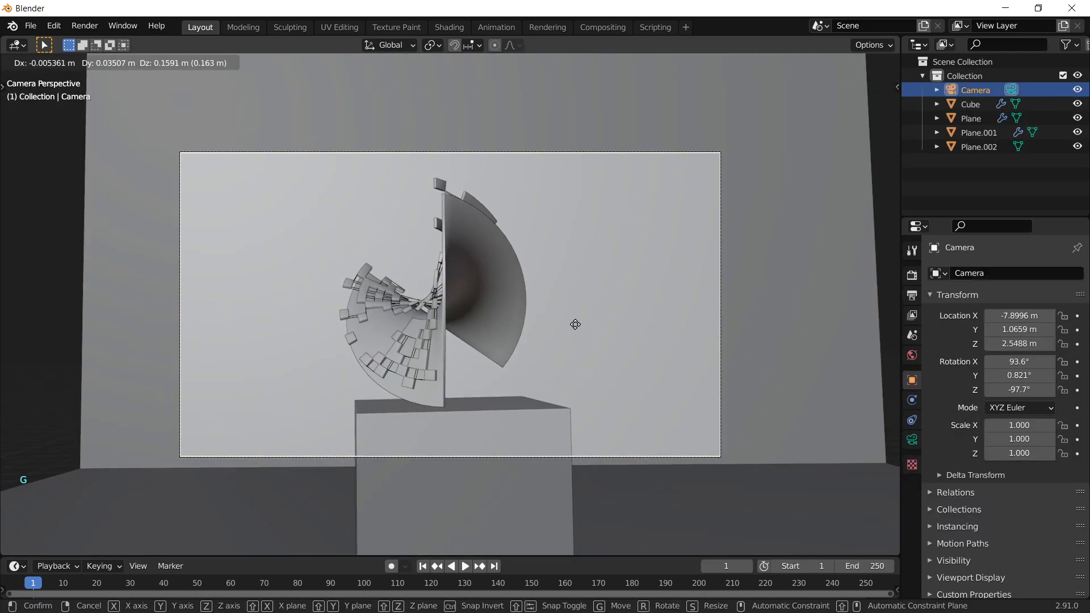
left_click(577, 328)
key("g")
middle_click(576, 324)
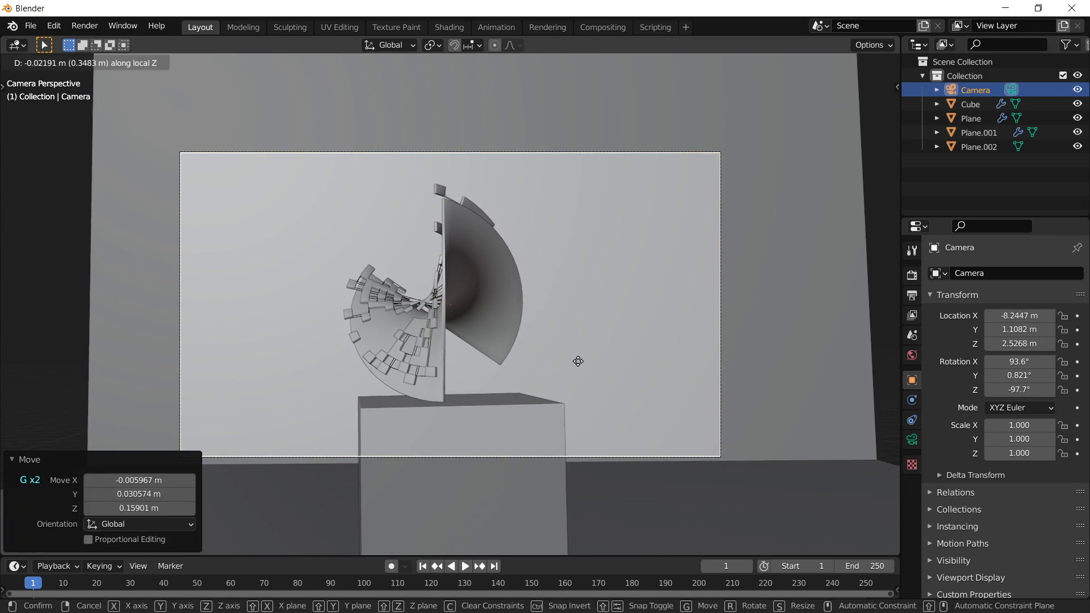
left_click(580, 382)
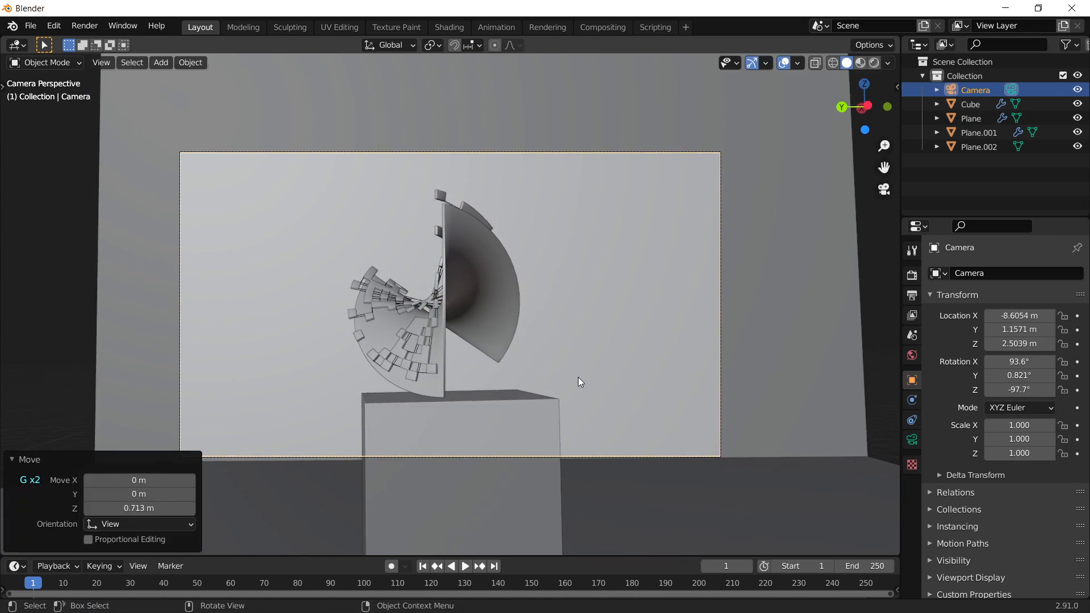
- Rotate the panelled plane freely in the camera view, and turn it about -20.4° around the view axis
left_click(434, 195)
key("r")
key("r")
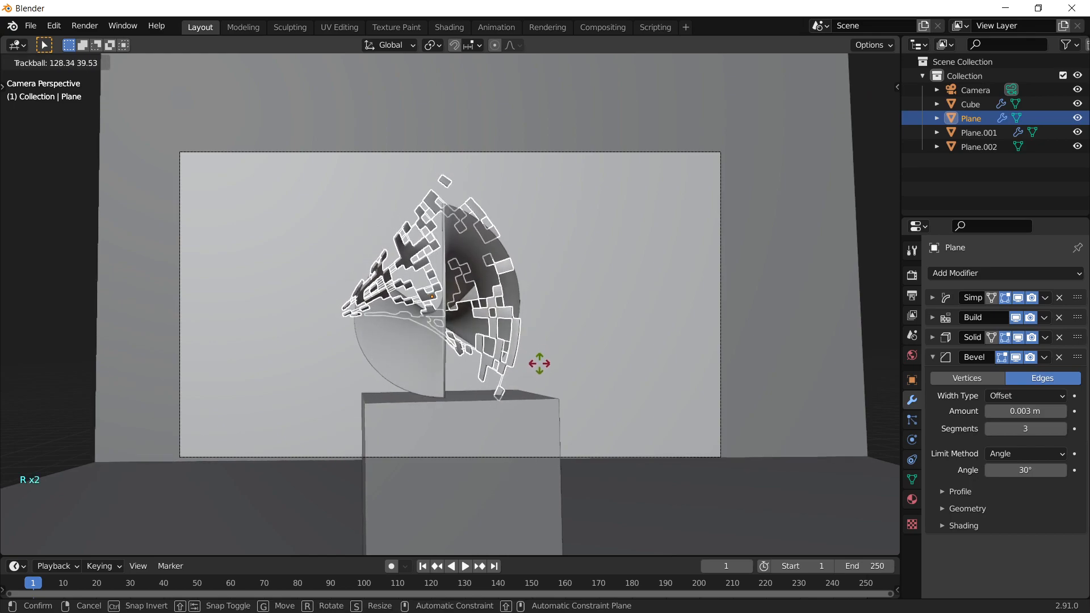
left_click(684, 373)
key("r")
left_click(541, 242)
- Trackball-rotate the panelled plane about -21.8° and -8°, and free-rotate it once more to spread its panels around the smooth twisted plane
key("r")
key("r")
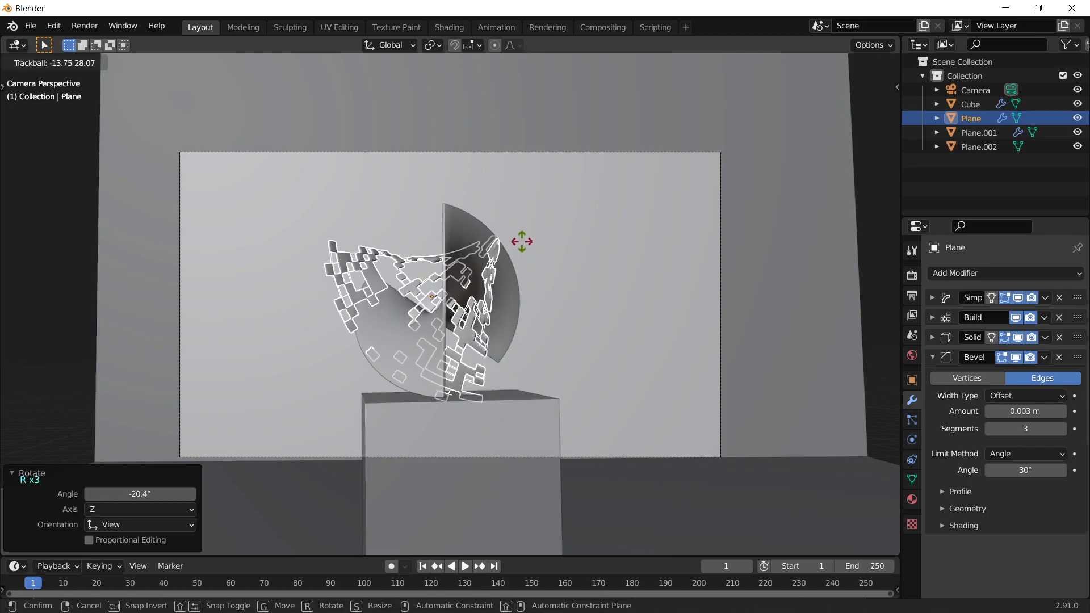
left_click(484, 311)
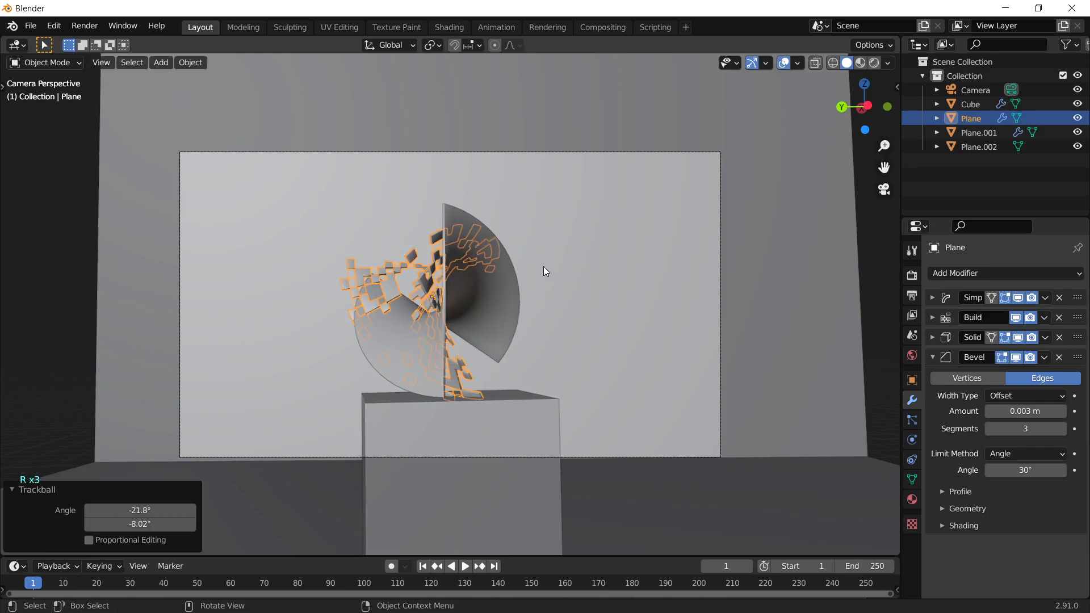
key("r")
key("r")
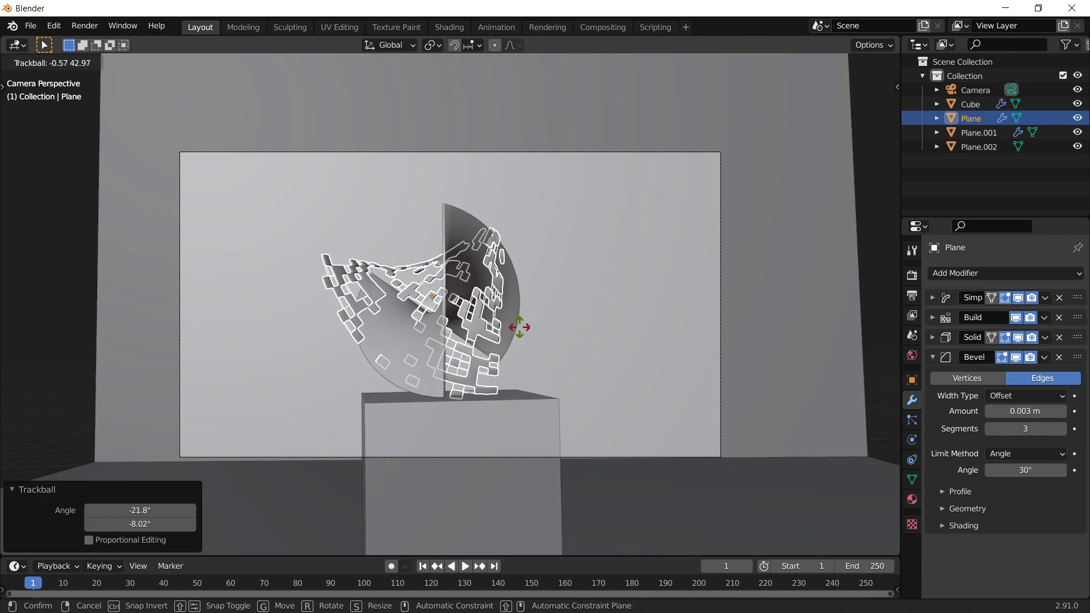
left_click(519, 336)
left_click(673, 251)
- Preview the scene in rendered and material preview shading, examining the sculpture from around it and through the camera
scroll(452, 324, "up", 1)
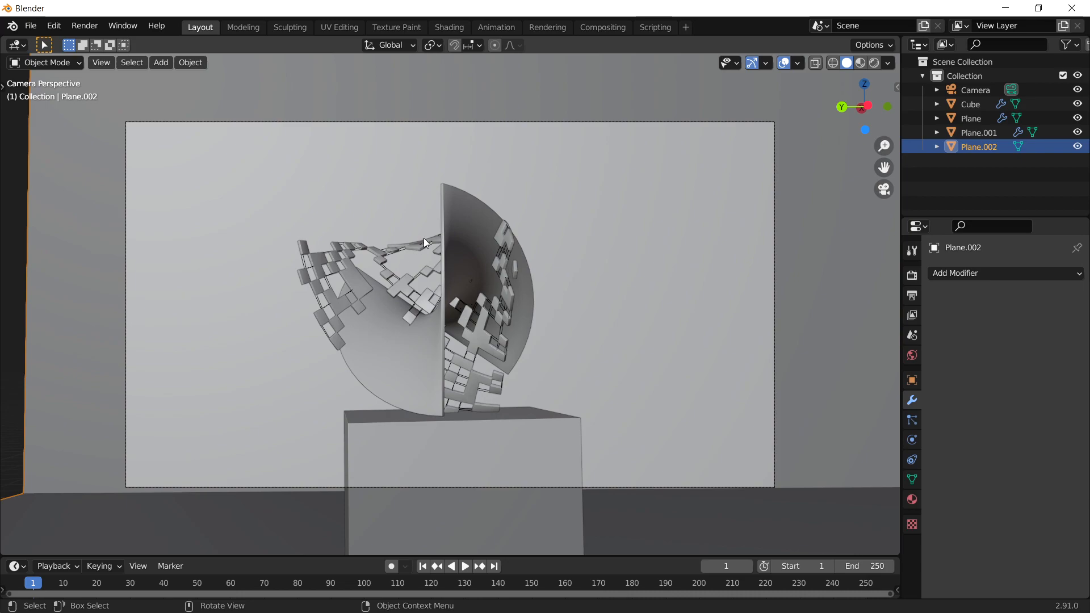
key("z")
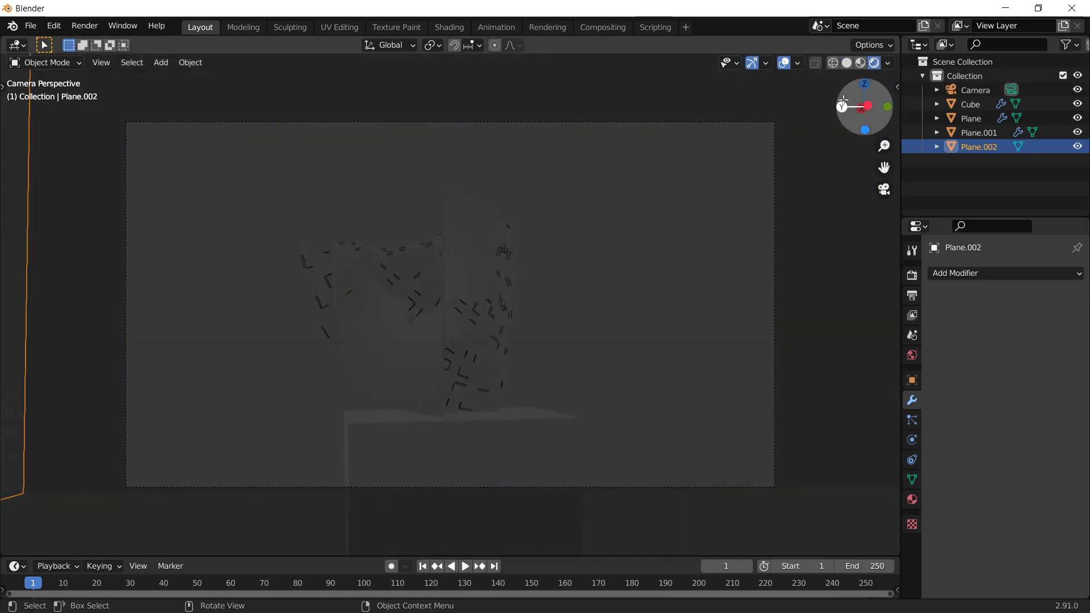
left_click(861, 62)
scroll(571, 338, "down", 5)
mouse_move(420, 312)
middle_mouse_down()
mouse_move(458, 293)
mouse_move(533, 317)
mouse_move(667, 259)
mouse_move(898, 288)
mouse_move(198, 284)
mouse_move(226, 285)
middle_mouse_up()
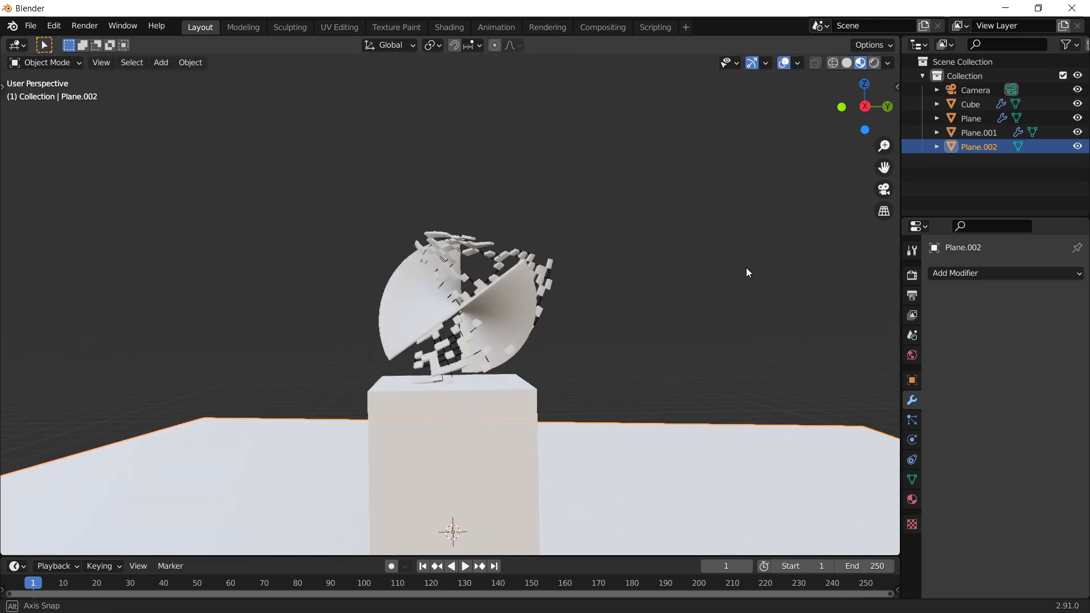
key("KP_0")
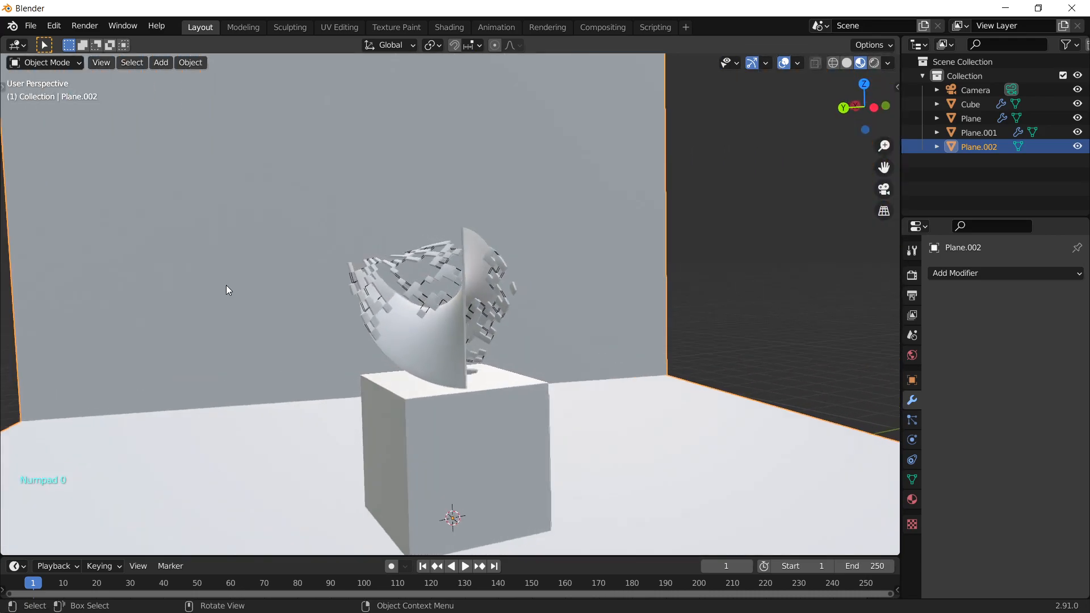
scroll(430, 325, "up", 2)
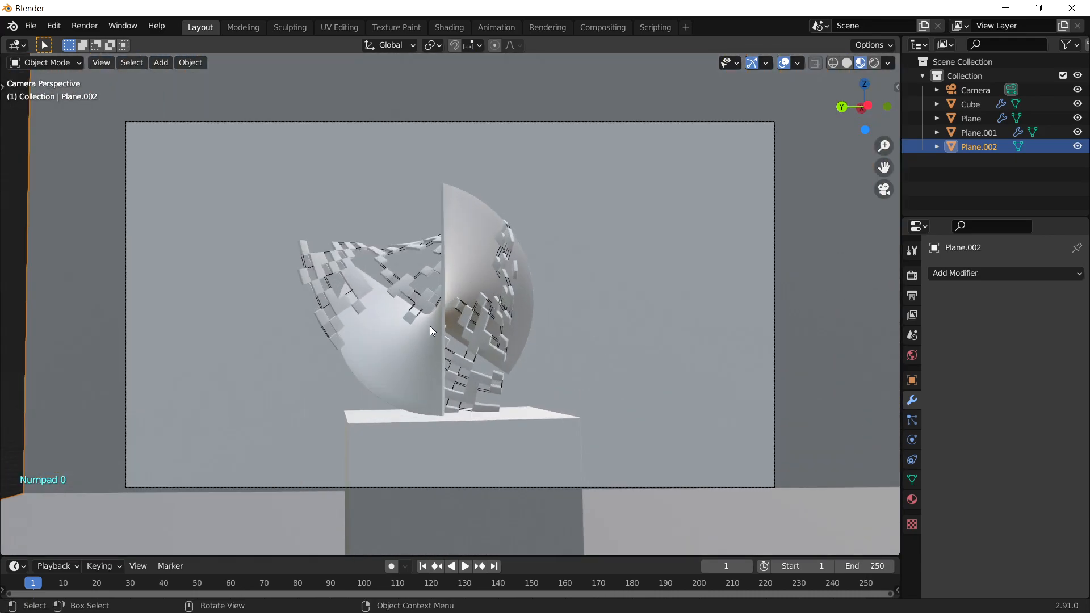
scroll(428, 328, "down", 1)
scroll(392, 338, "down", 3)
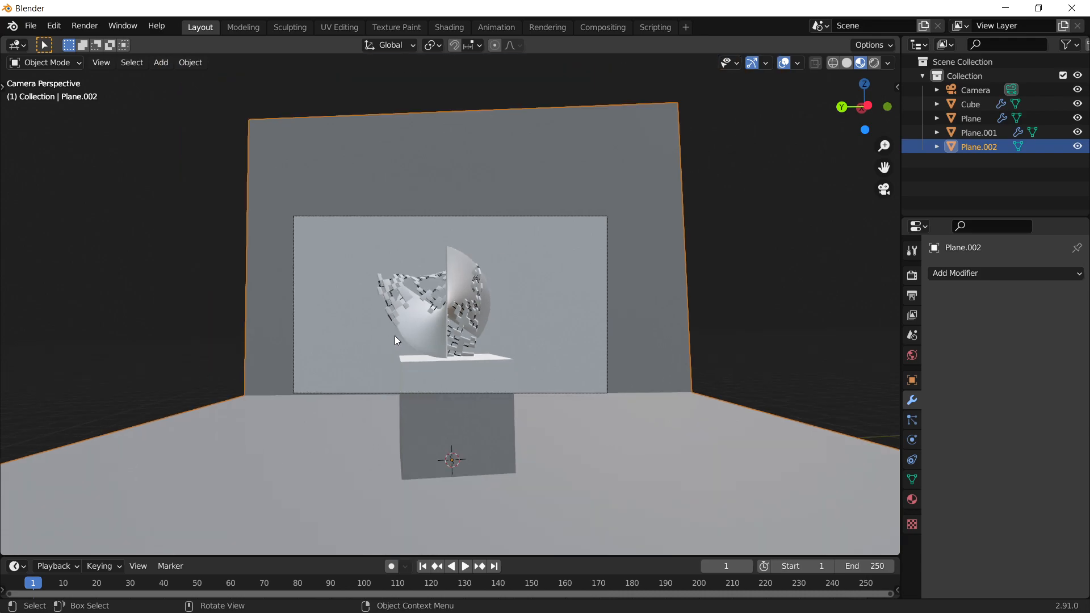
scroll(396, 331, "up", 2)
- Set the render engine to Cycles with GPU Compute as the device, and show the viewport in rendered shading
left_click(911, 277)
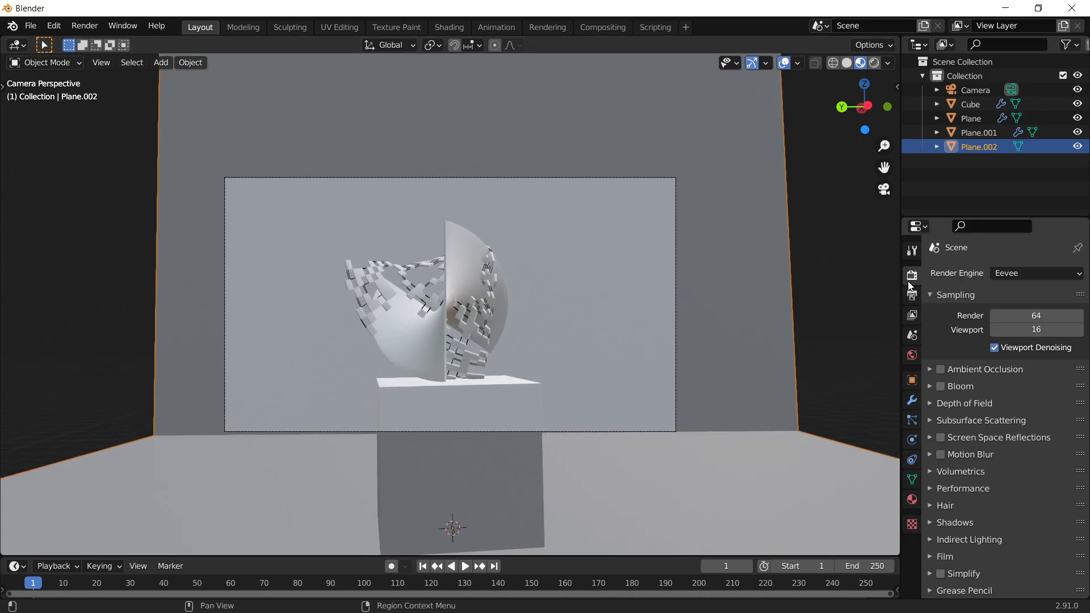
left_click(1061, 274)
left_click(1011, 321)
left_click(1041, 308)
left_click(1002, 341)
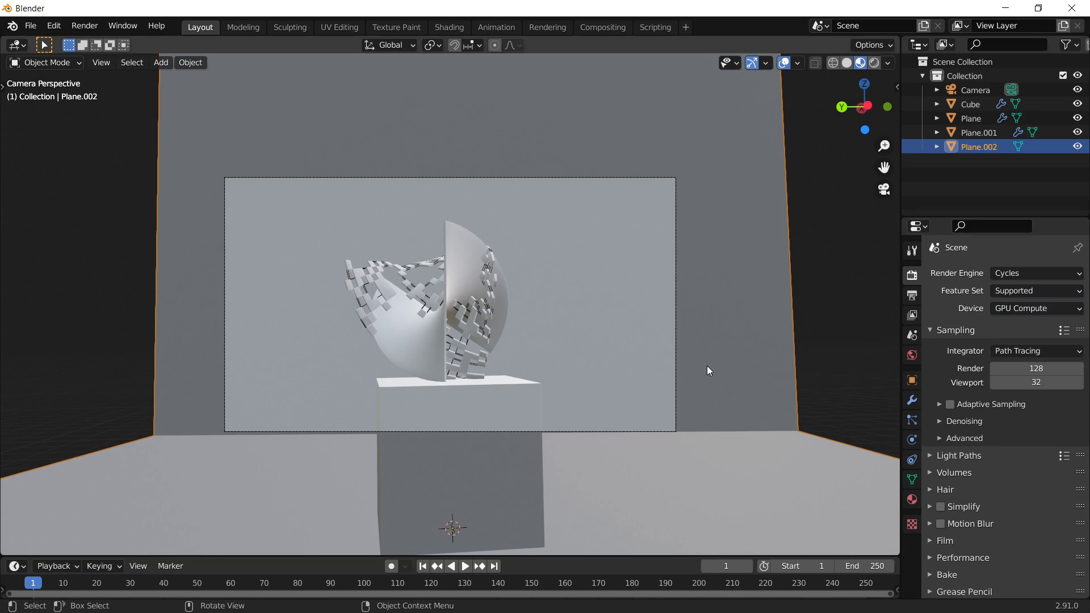
left_click(874, 63)
- Add an area light and raise it about 6.55 m along Z above the sculpture
scroll(496, 328, "down", 2)
key("shift+a")
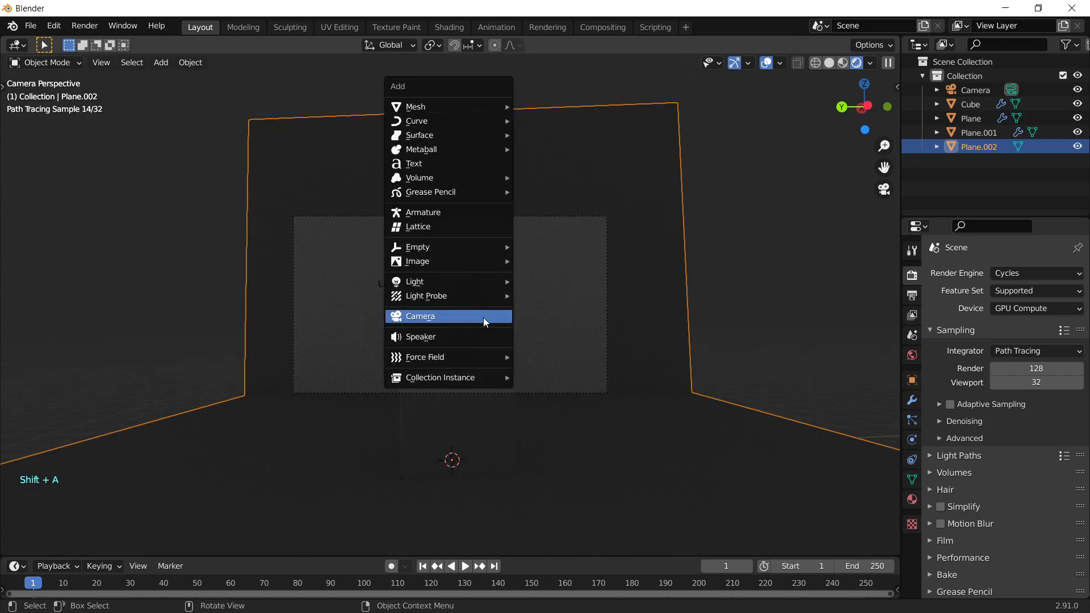
mouse_move(460, 279)
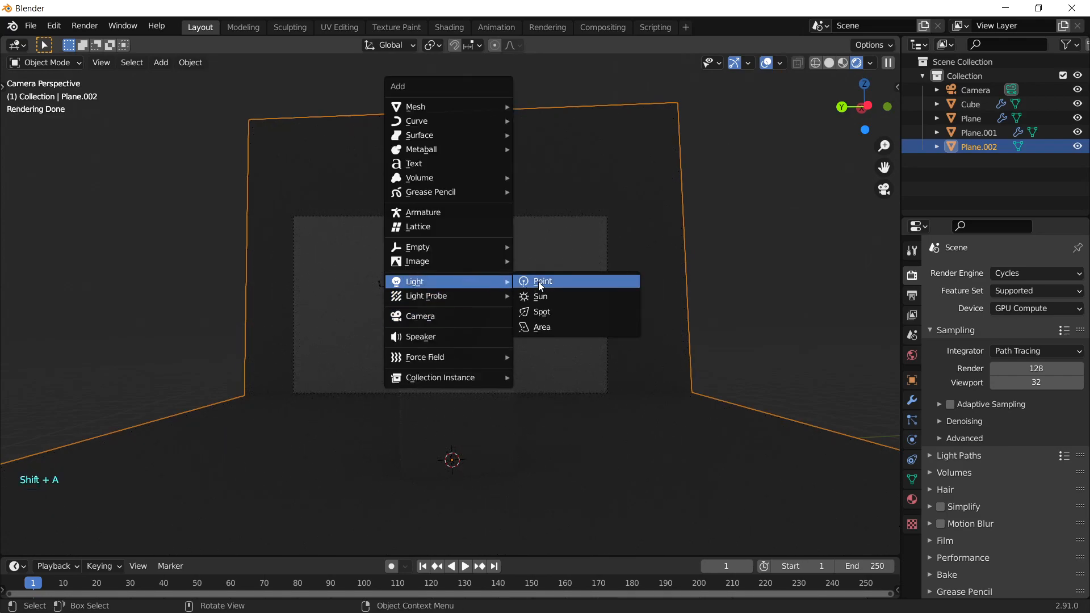
left_click(542, 328)
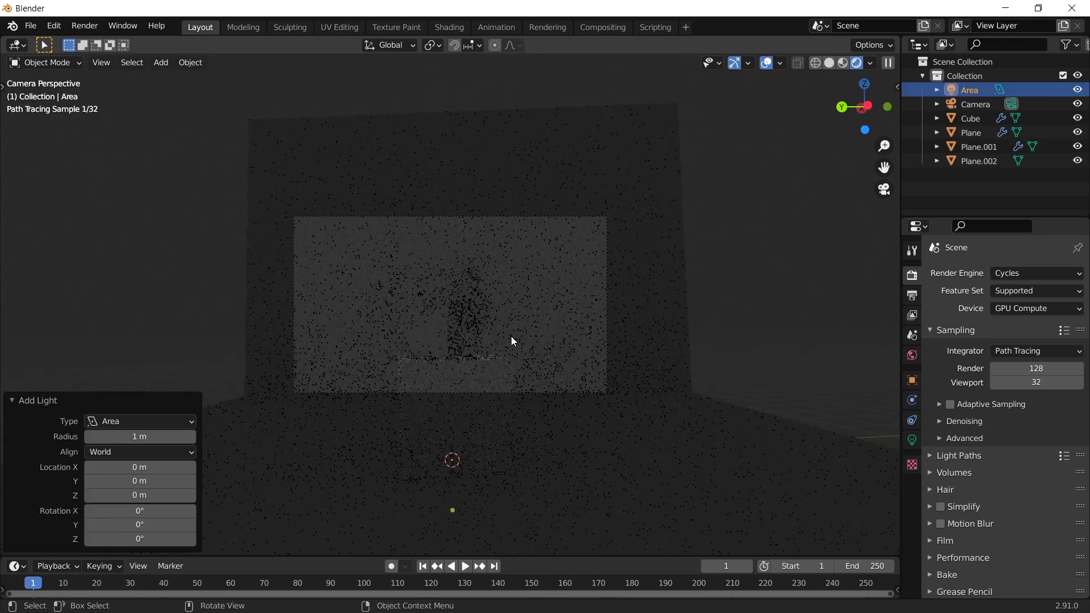
key("g")
key("z")
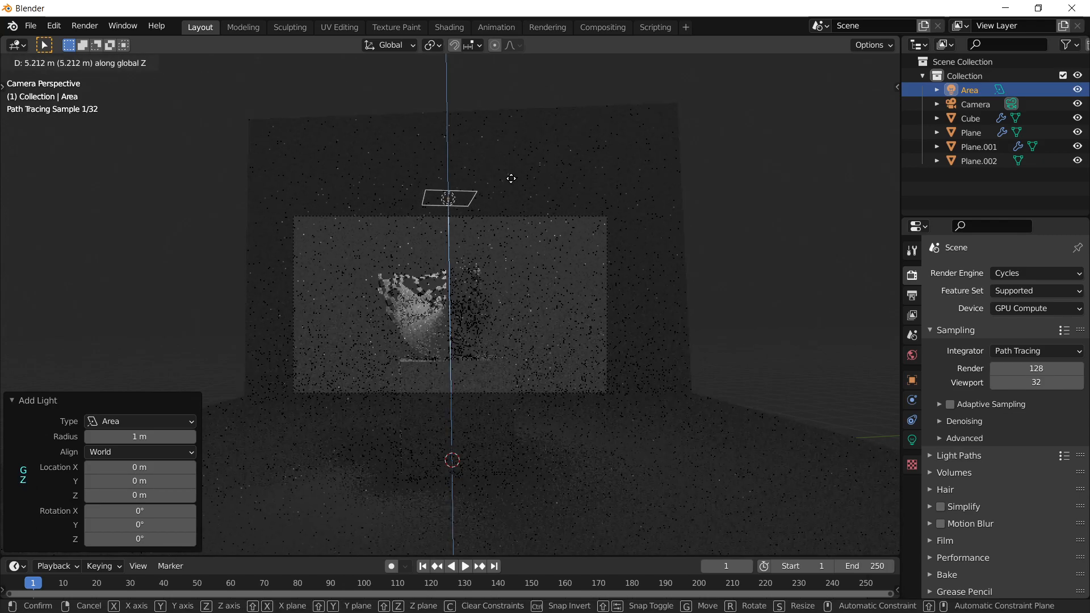
left_click(525, 122)
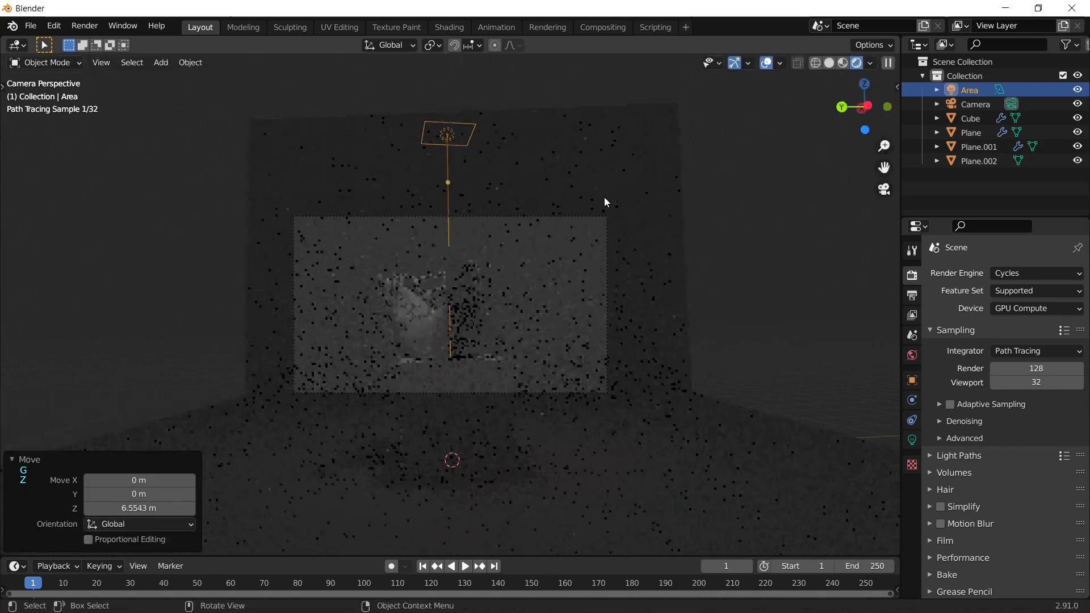
- Set the area light's size to 2 m and its power to 1300 W
left_click(911, 440)
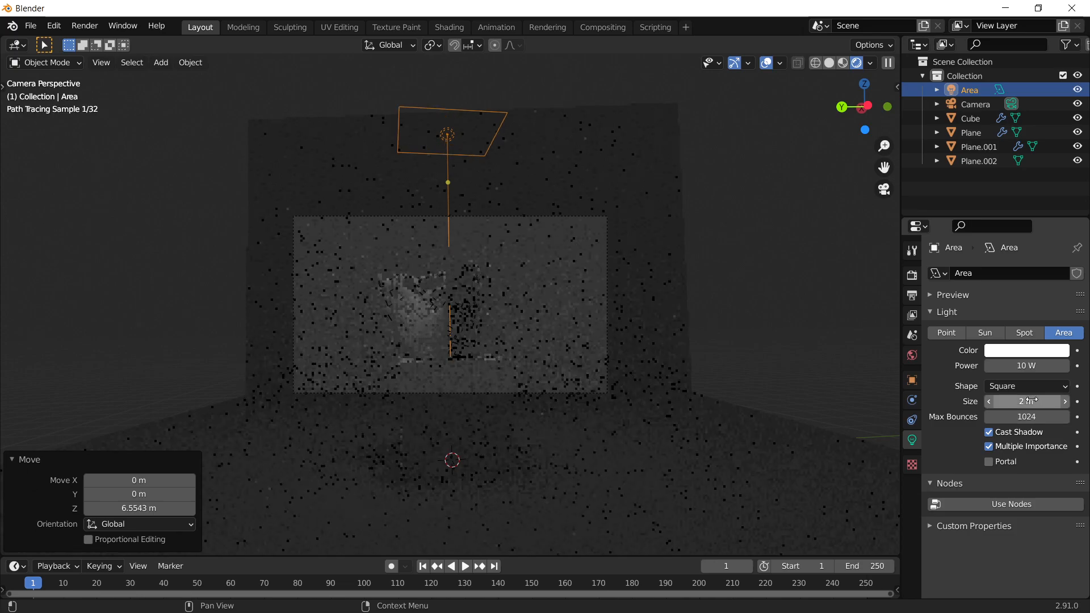
left_click(1023, 367)
type("1300")
key("Return")
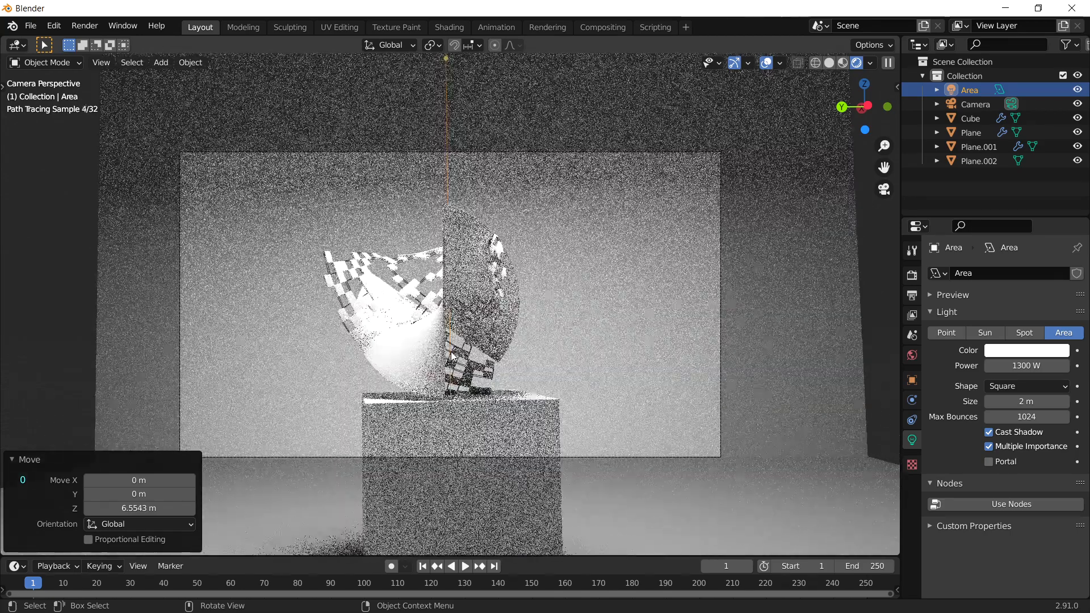
- Assign an Environment Texture to the world background colour and load roof_garden_2k.hdr into it
left_click(767, 344)
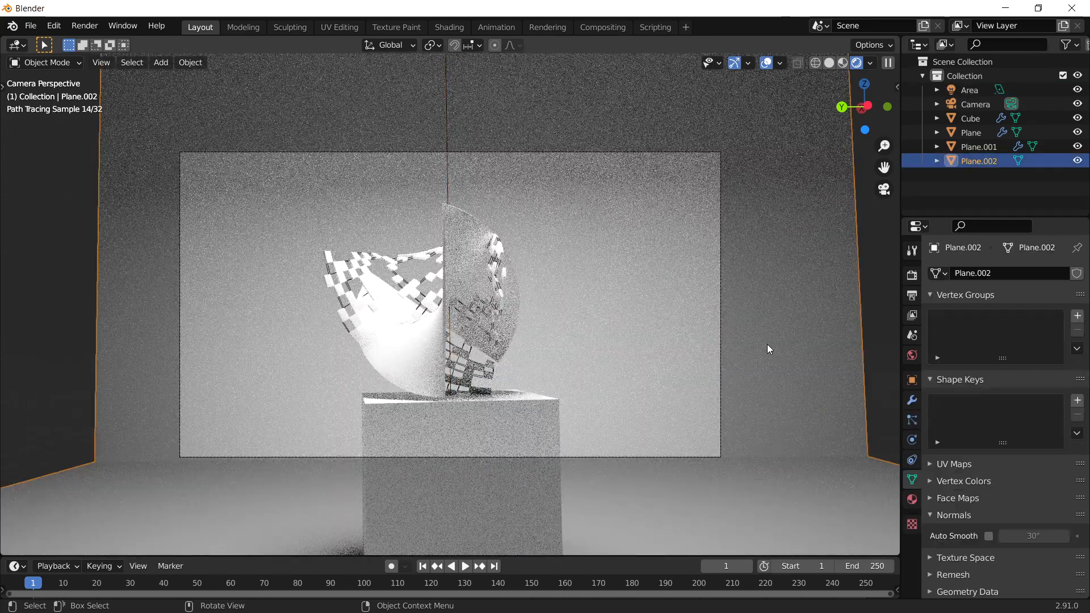
left_click(912, 356)
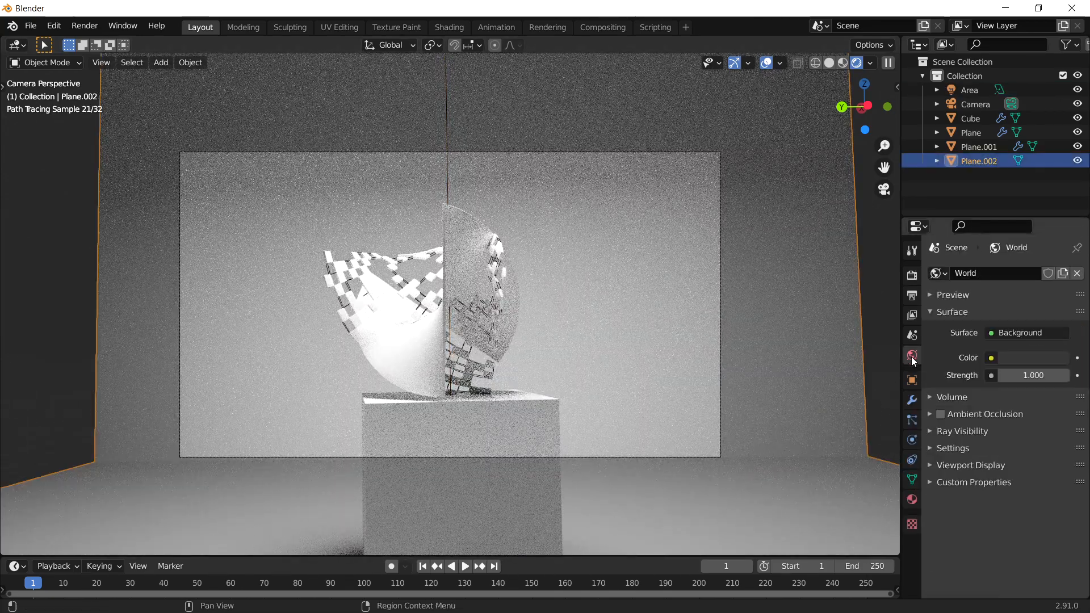
left_click(994, 334)
left_click(991, 359)
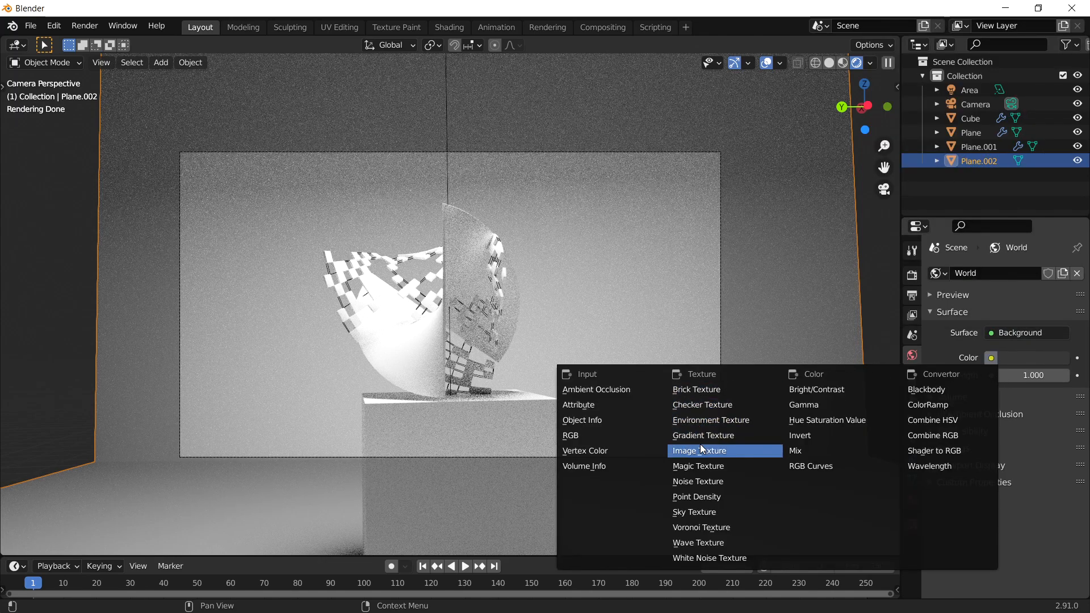
left_click(712, 422)
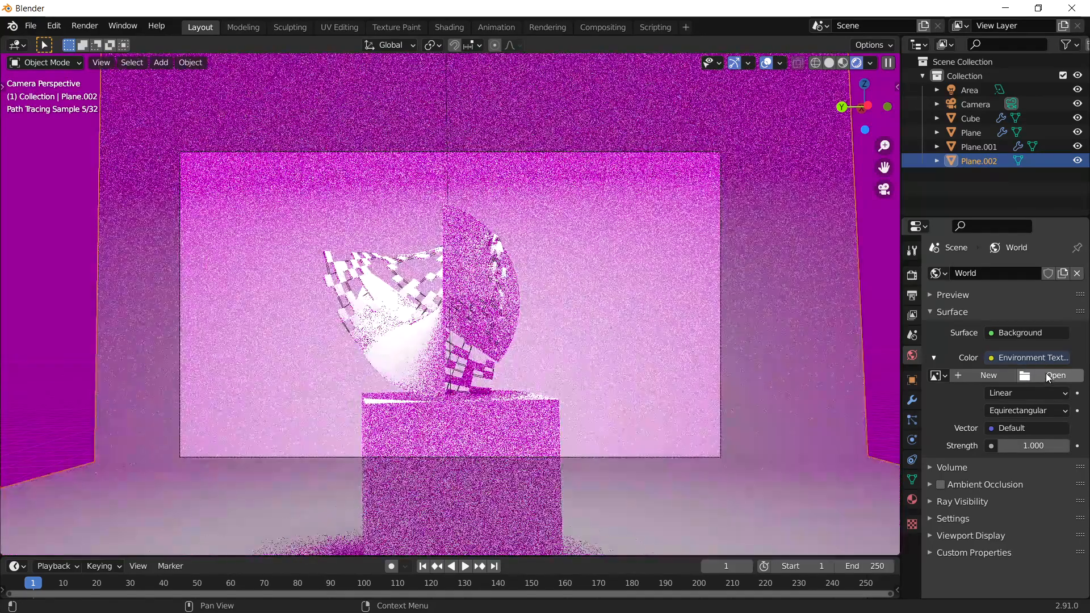
left_click(1049, 377)
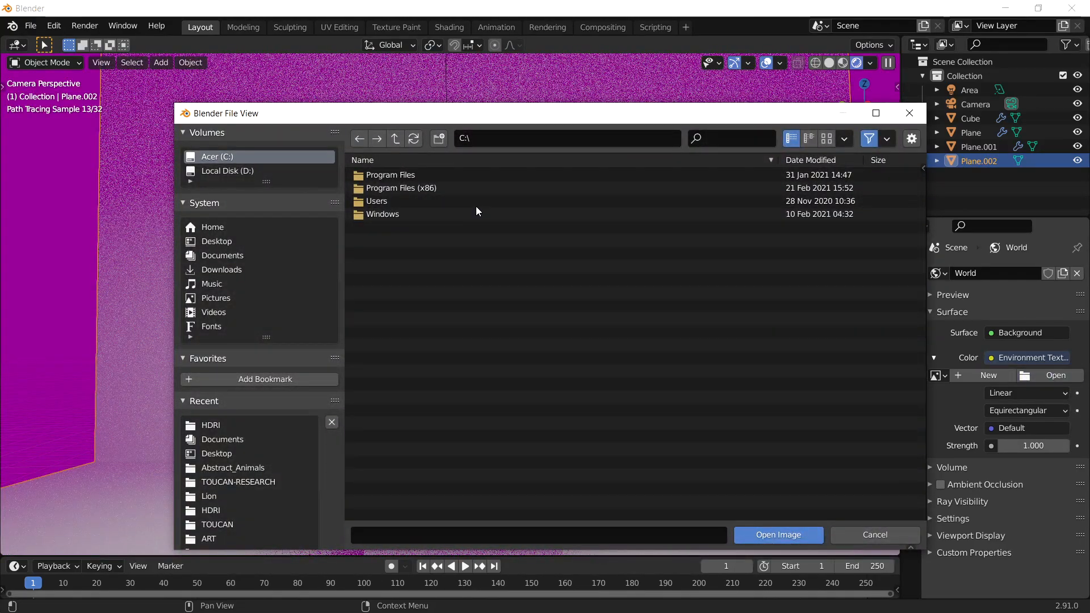
double_click(374, 179)
left_click(423, 256)
left_click(410, 370)
double_click(410, 371)
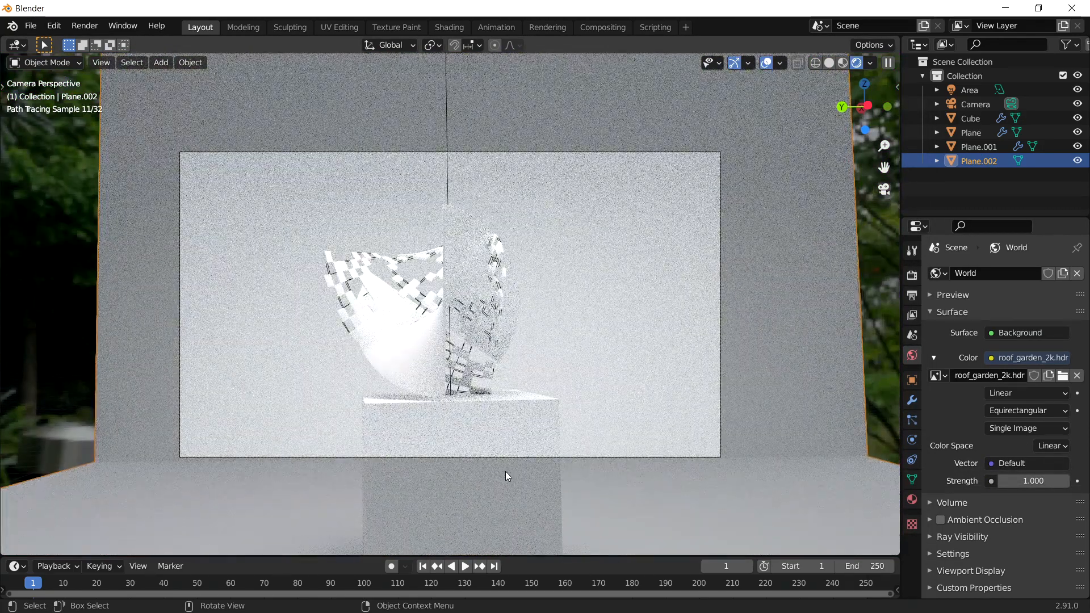
- Create a new material on the smooth twisted plane and set its base color to bright blue
left_click(420, 370)
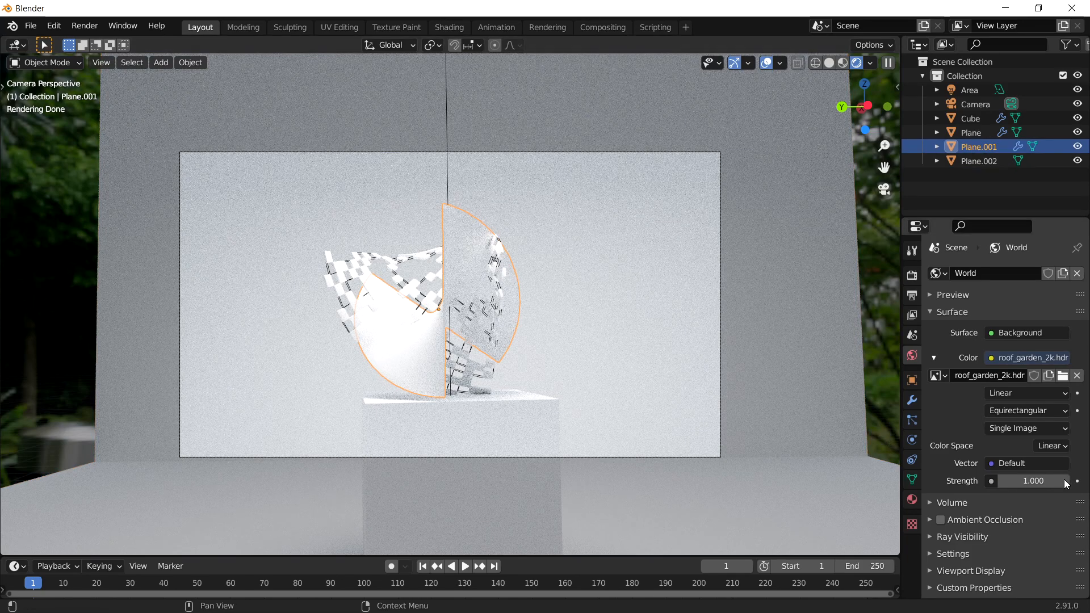
left_click(912, 499)
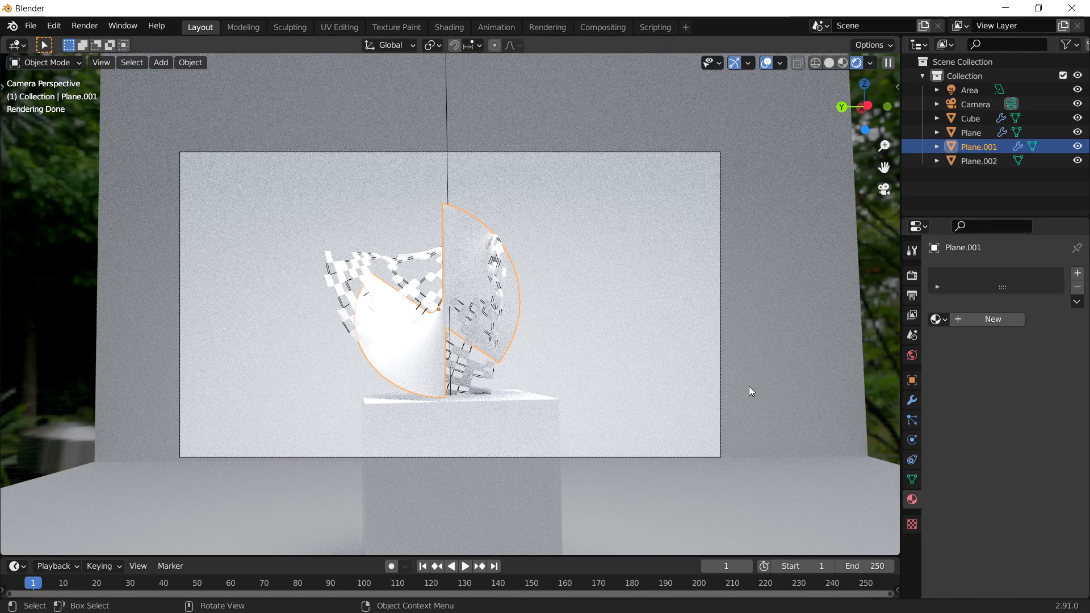
left_click(1002, 321)
left_click(1033, 439)
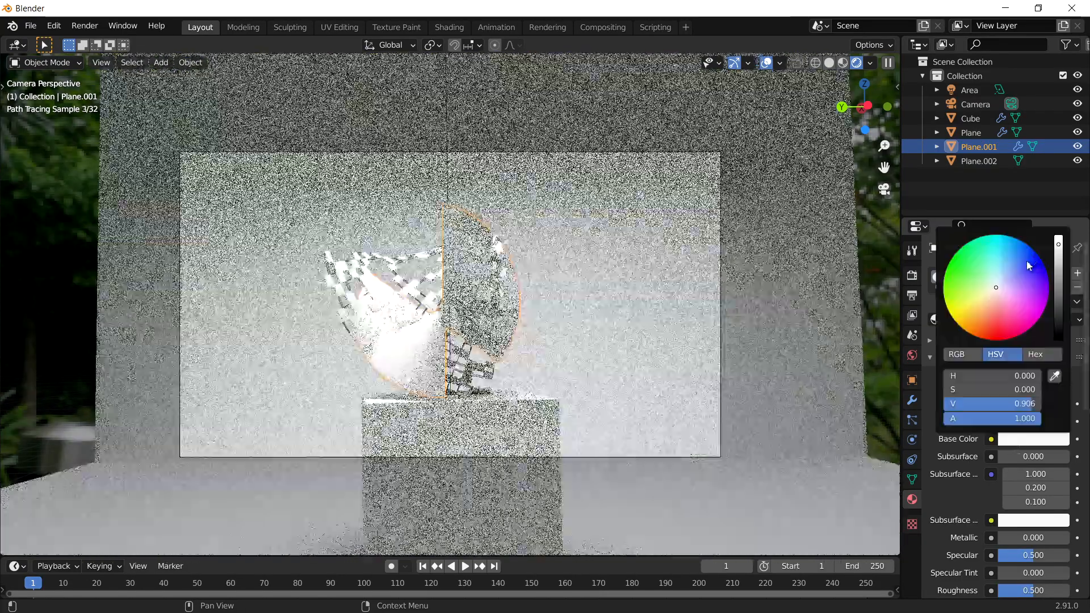
left_click_drag(1012, 254, 1019, 240)
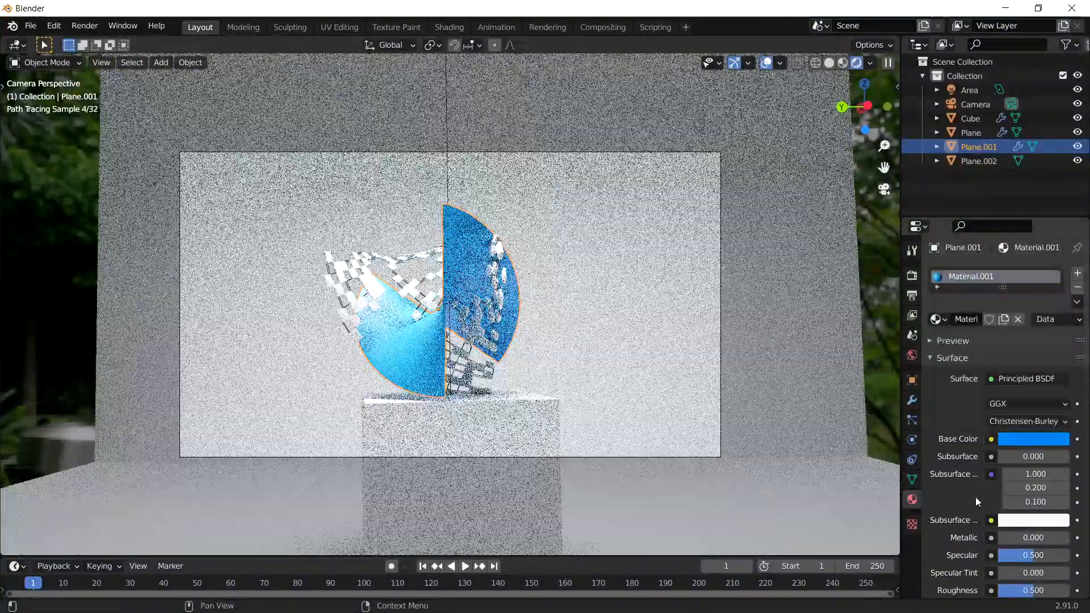
- Switch to the Shading workspace and set the blue material's Metallic to 1.000
middle_click_drag(596, 340, 722, 339)
scroll(455, 321, "up", 4)
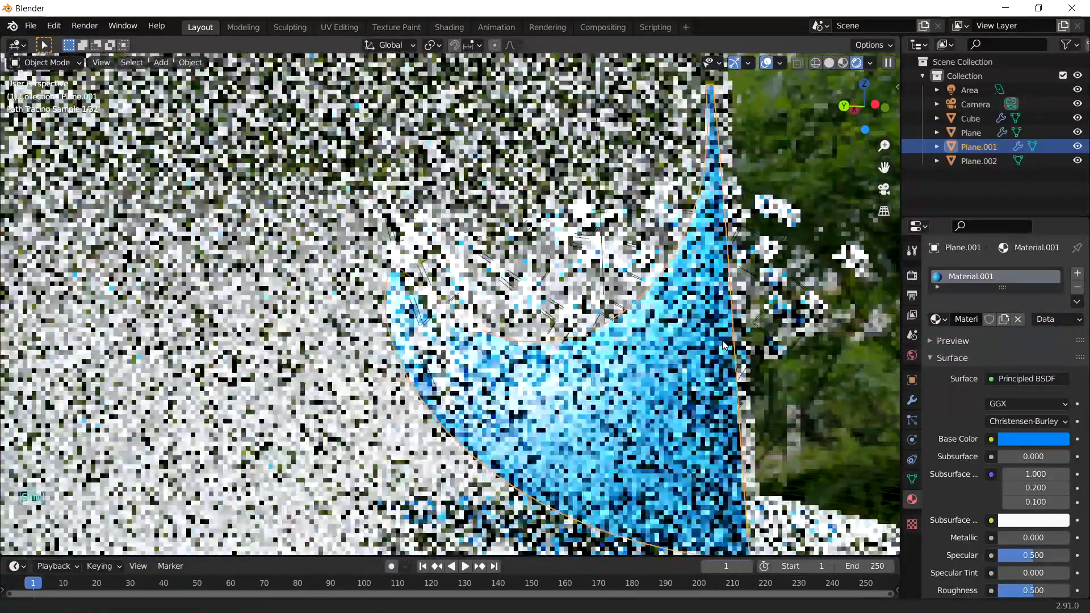
scroll(714, 343, "down", 2)
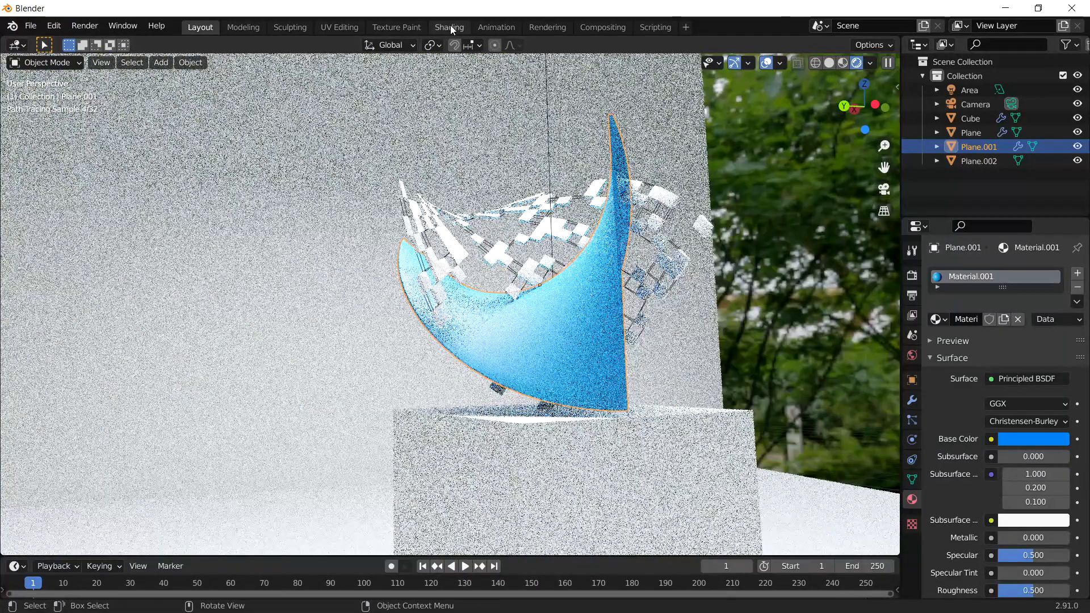
left_click(449, 27)
middle_click_drag(635, 208, 557, 214)
scroll(745, 288, "up", 4)
scroll(502, 201, "up", 3)
left_click_drag(471, 450, 562, 449)
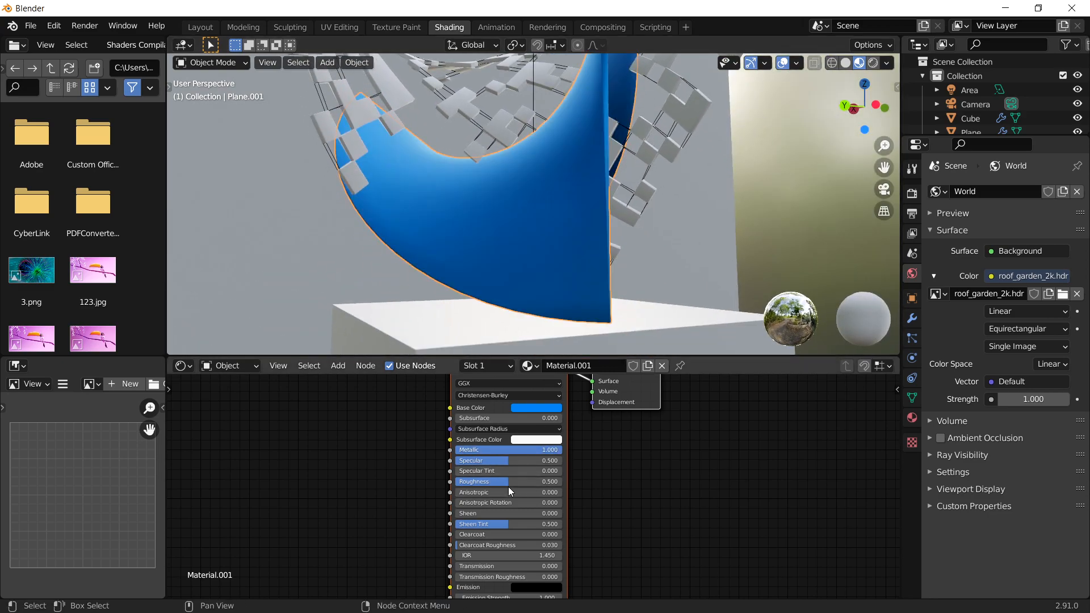
- Set the blue material's Roughness to 0.387 and Clearcoat to 1.000, and check the reflections from another angle
scroll(512, 487, "up", 1)
left_click_drag(502, 480, 487, 480)
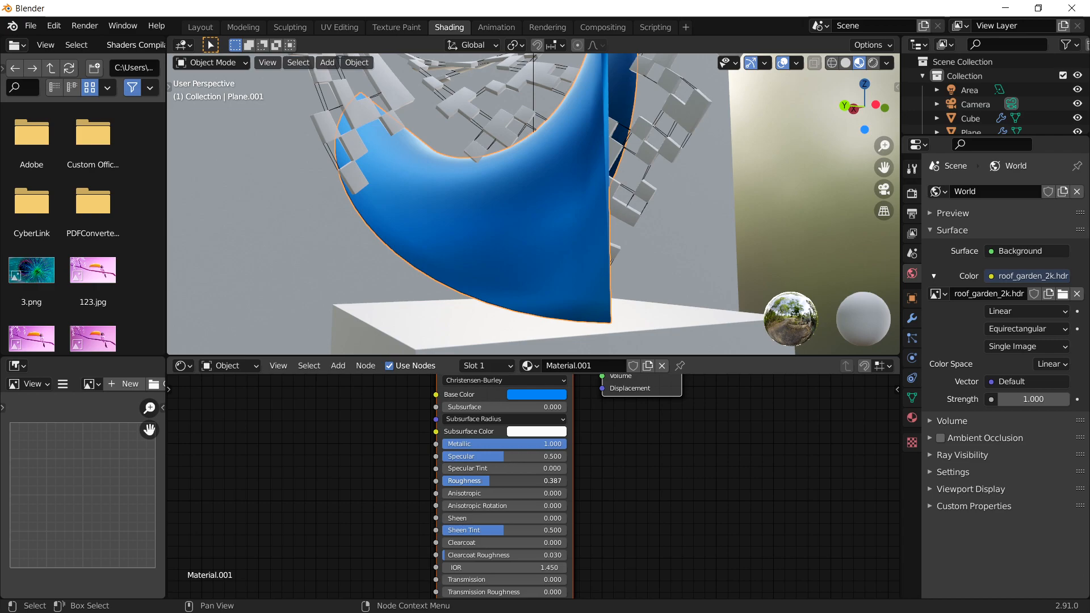
middle_click_drag(609, 527, 649, 427)
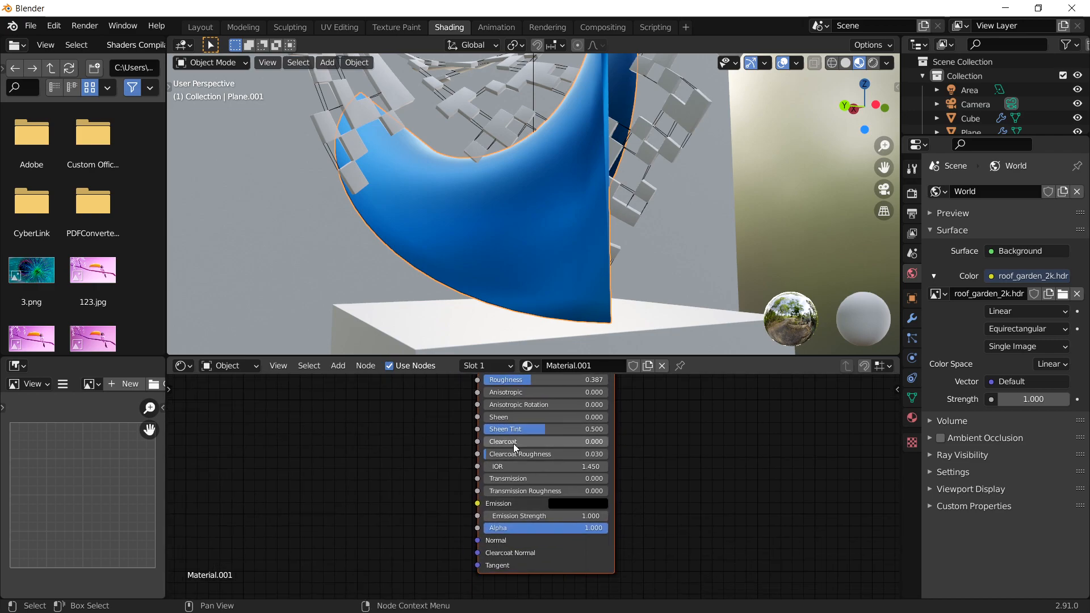
left_click_drag(492, 445, 609, 446)
middle_click_drag(524, 252, 592, 311)
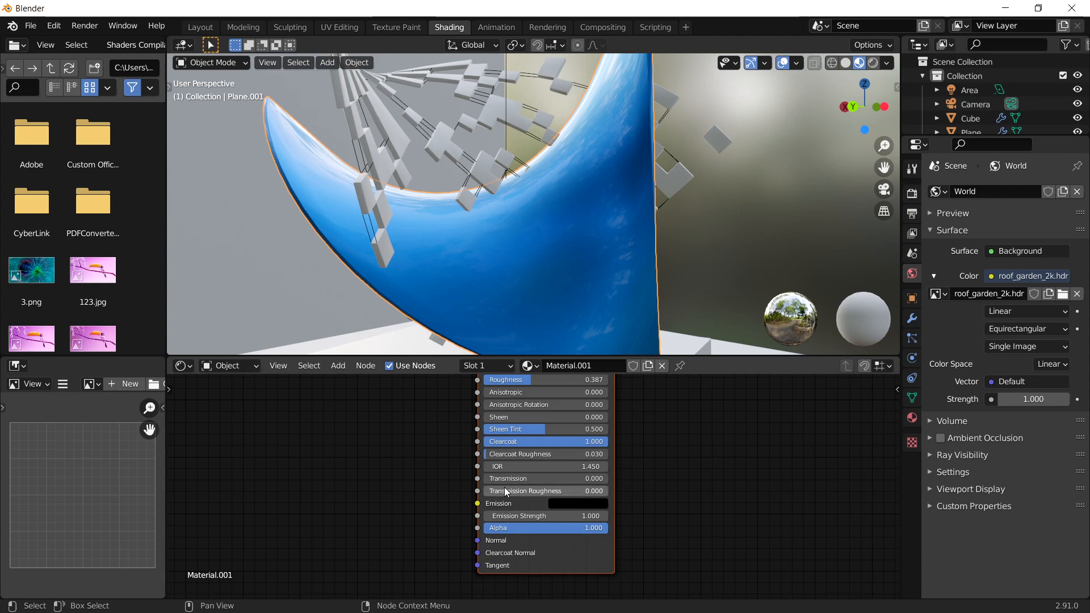
- Set the blue material's Clearcoat Roughness to 0.000, and return to the Layout workspace in camera view
left_click_drag(494, 454, 486, 454)
middle_click_drag(670, 302, 556, 187)
left_click(200, 27)
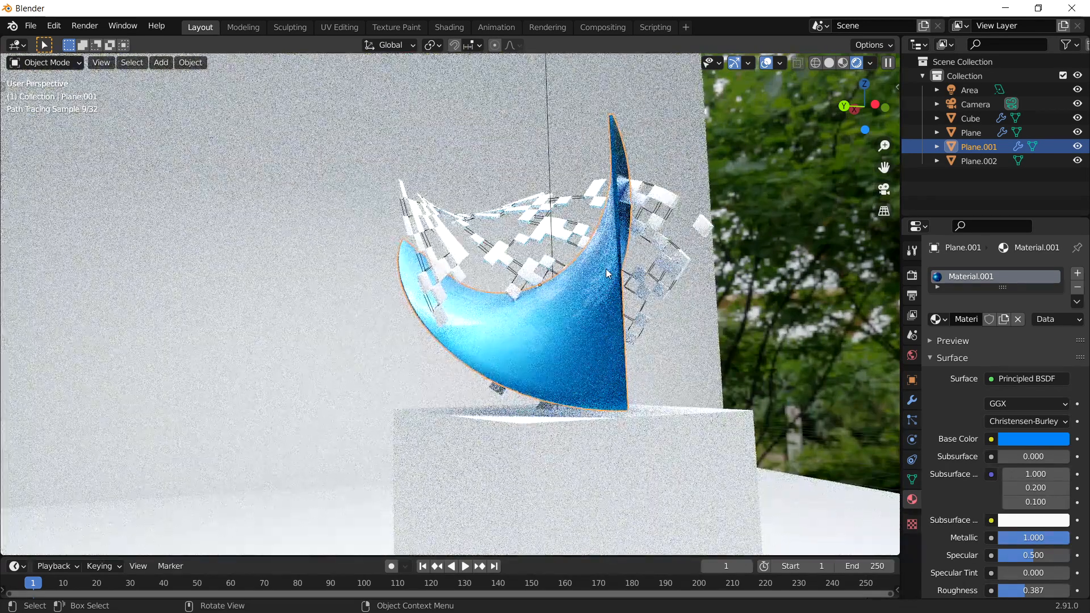
middle_click_drag(608, 274, 687, 278)
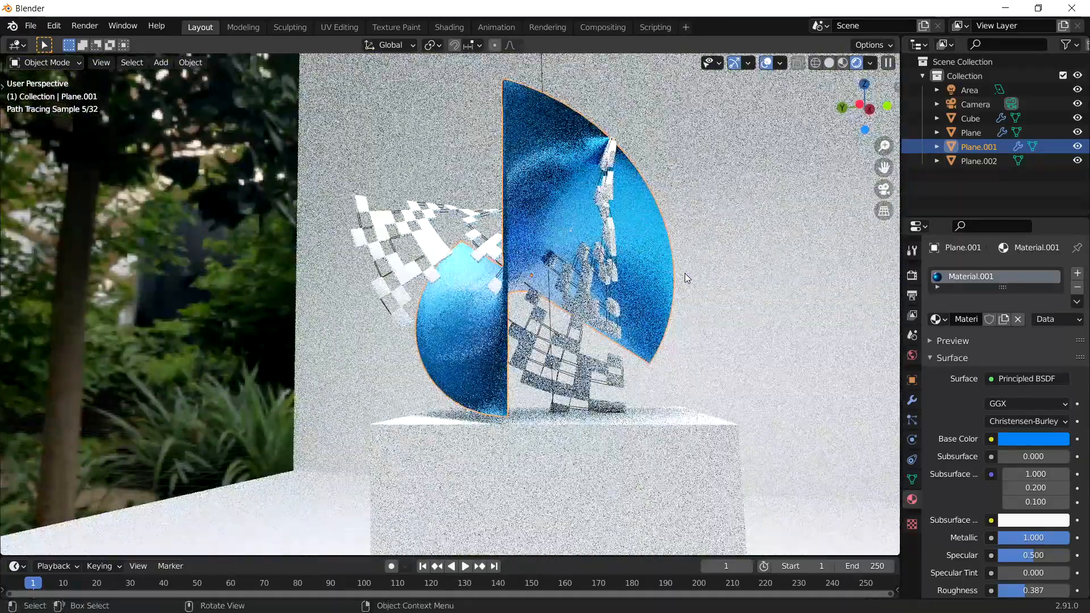
key("KP_0")
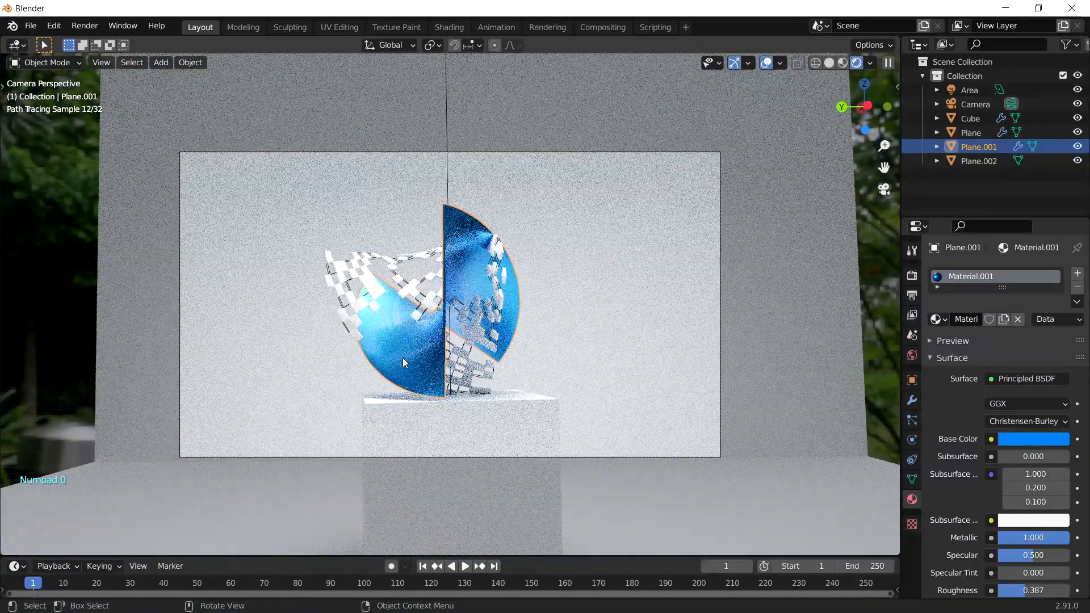
- Shift the blue surface's base color to hue 0.566 and saturation 0.965, and set its Roughness to 0.655
left_click(403, 358)
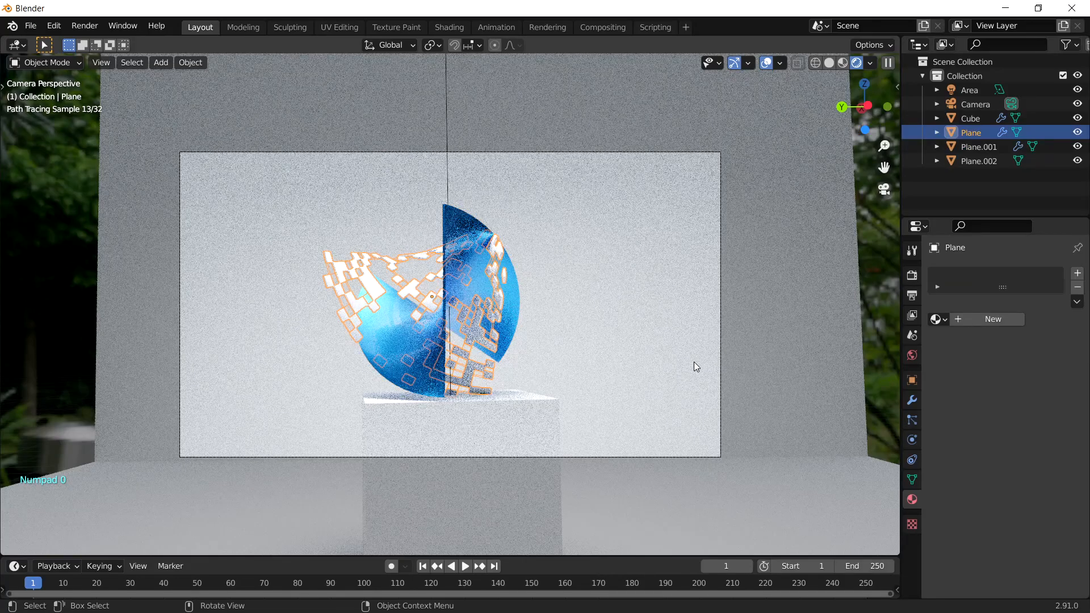
left_click(400, 364)
left_click(1037, 441)
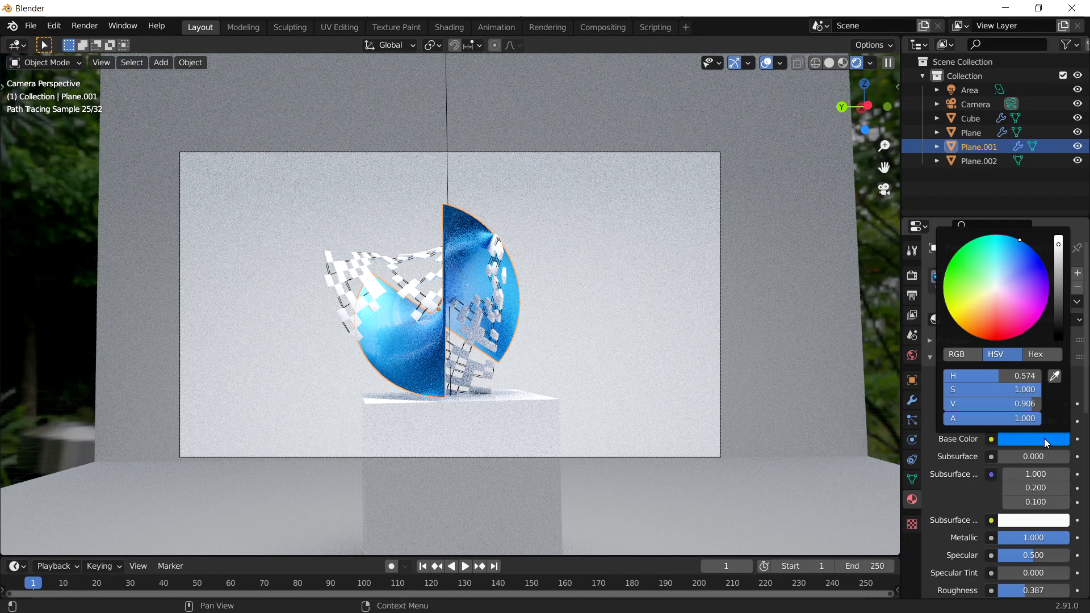
left_click_drag(1017, 236, 1015, 241)
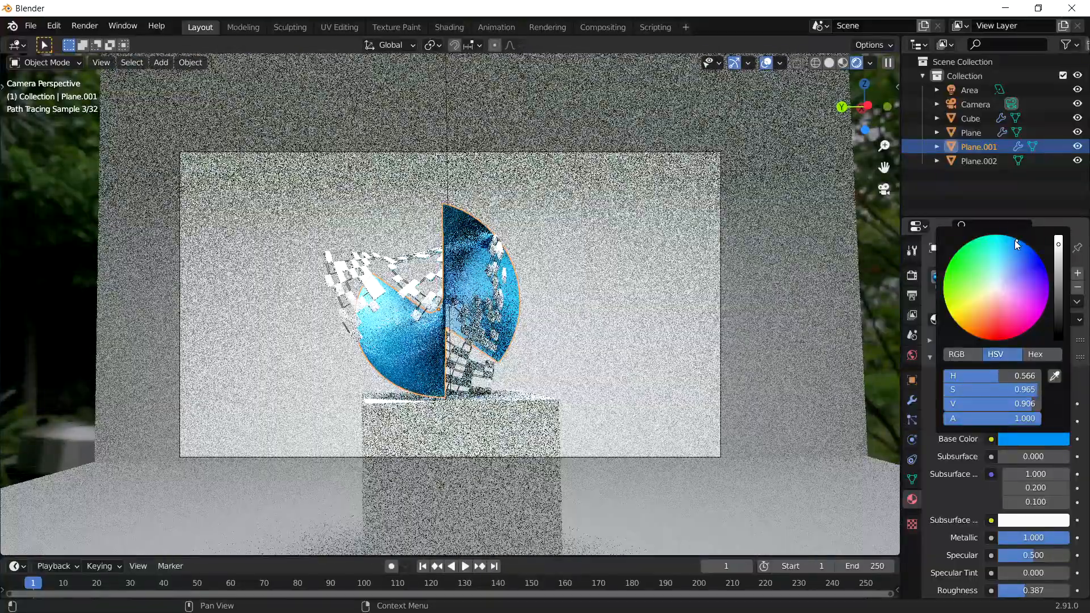
scroll(1016, 556, "down", 5)
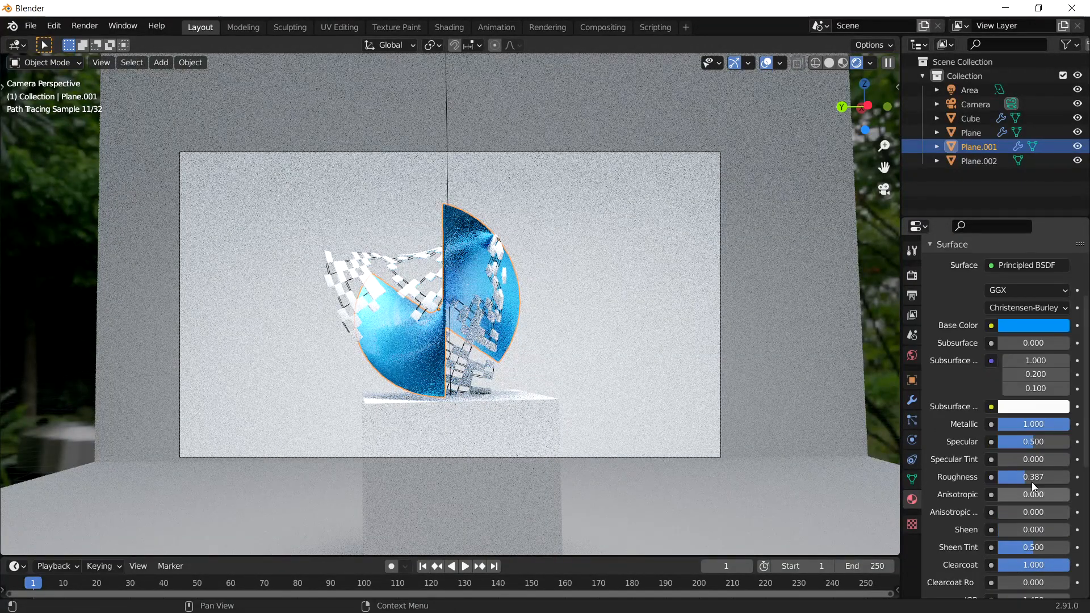
left_click_drag(1024, 471, 1061, 471)
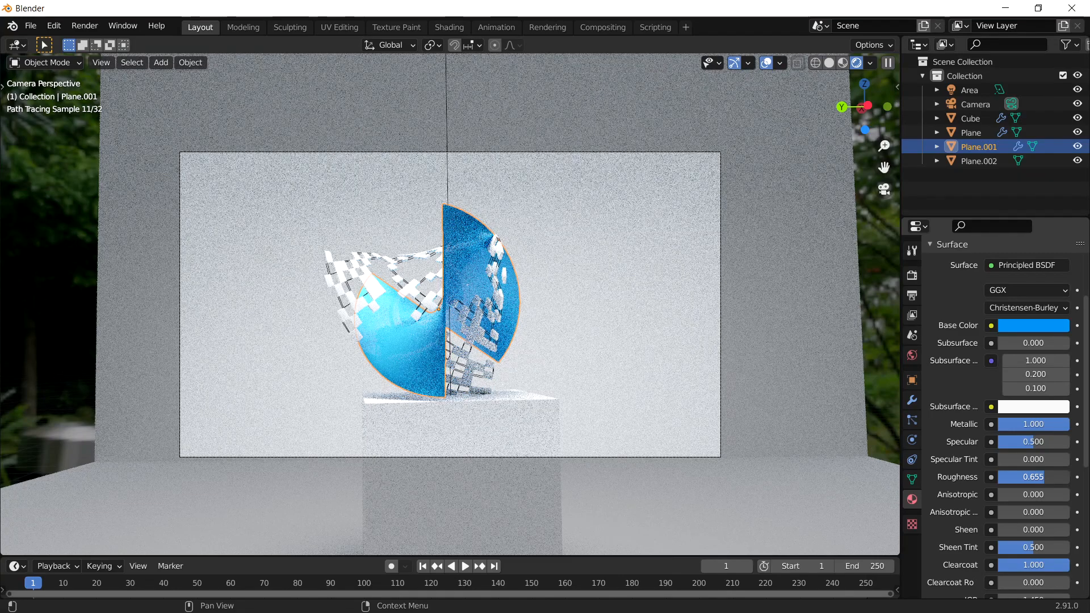
- Examine the blue surface's reflections close up in material preview and rendered shading, and return to the camera view
key("z")
left_click(612, 356)
middle_click_drag(464, 247, 531, 324)
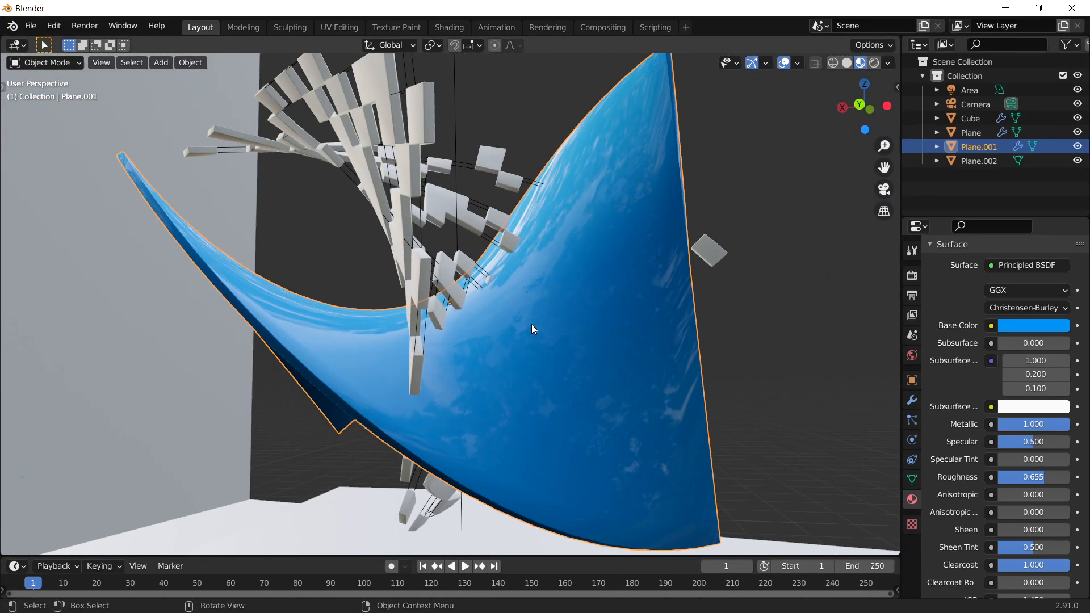
key("z")
left_click(533, 243)
scroll(659, 284, "up", 1)
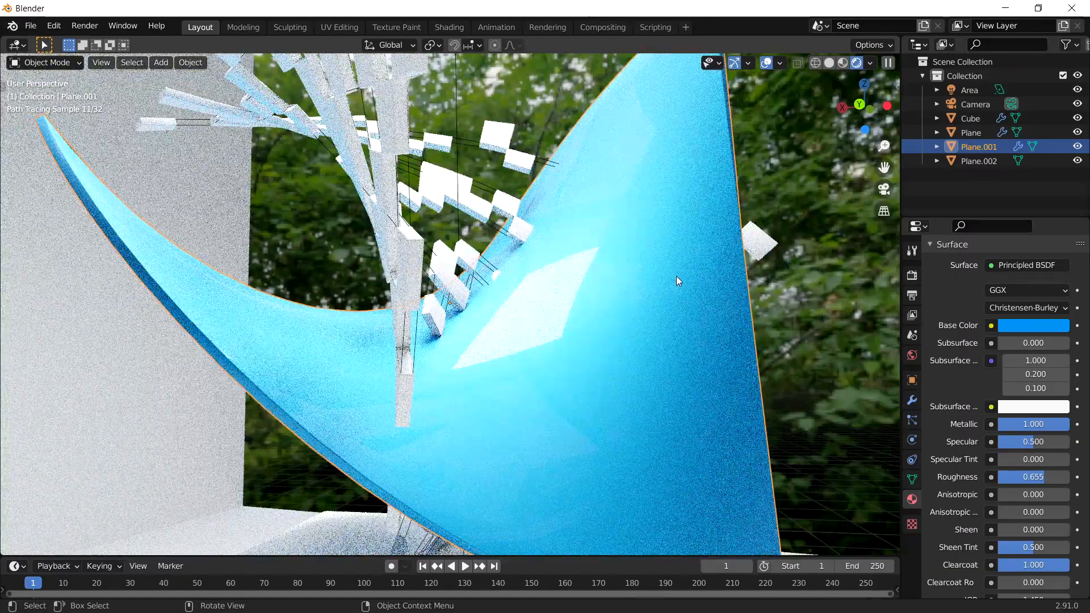
mouse_move(676, 276)
middle_mouse_down()
mouse_move(652, 254)
mouse_move(550, 245)
mouse_move(598, 283)
middle_mouse_up()
key("KP_0")
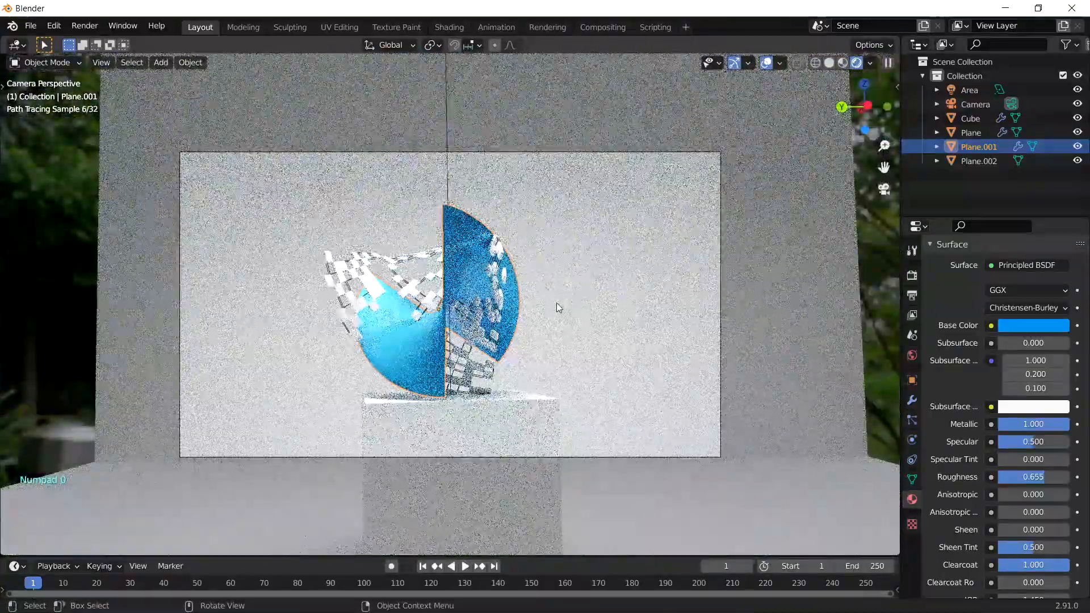
- Move the camera about 0.1 m to shift the sculpture and pedestal slightly toward the middle of the frame
left_click(676, 152)
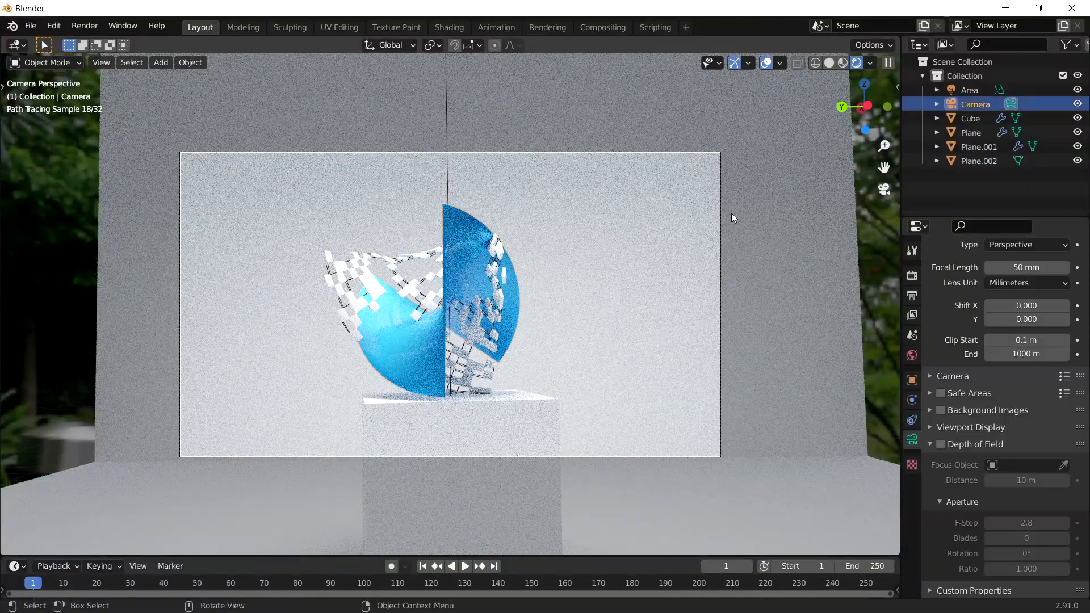
key("g")
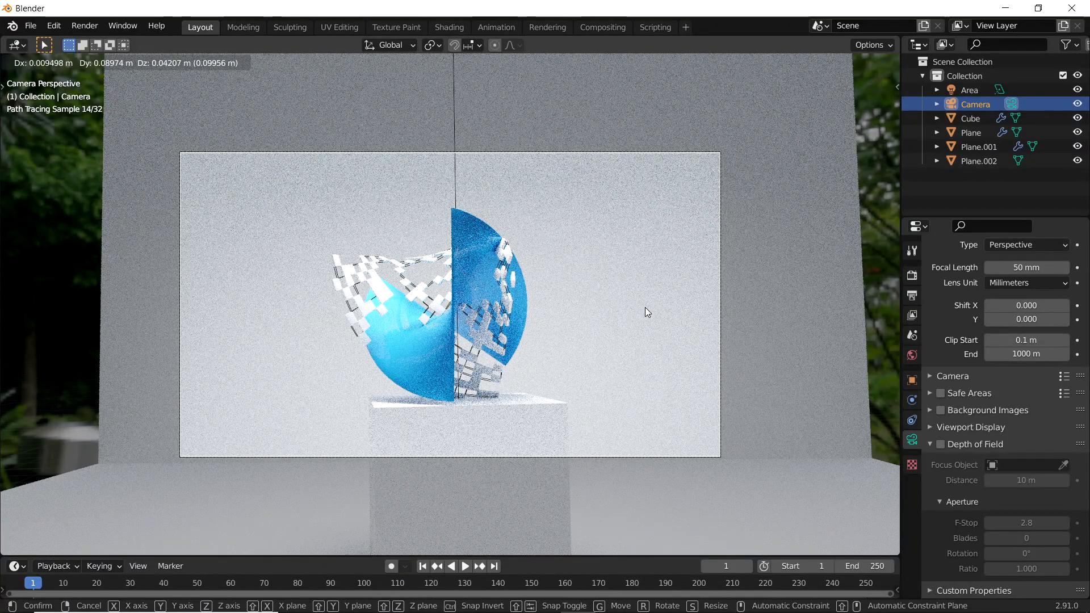
left_click(644, 307)
- Move the panelled and smooth twisted planes together about 0.13 m on the pedestal, and rotate them 1.44° about the view axis
left_click(416, 362)
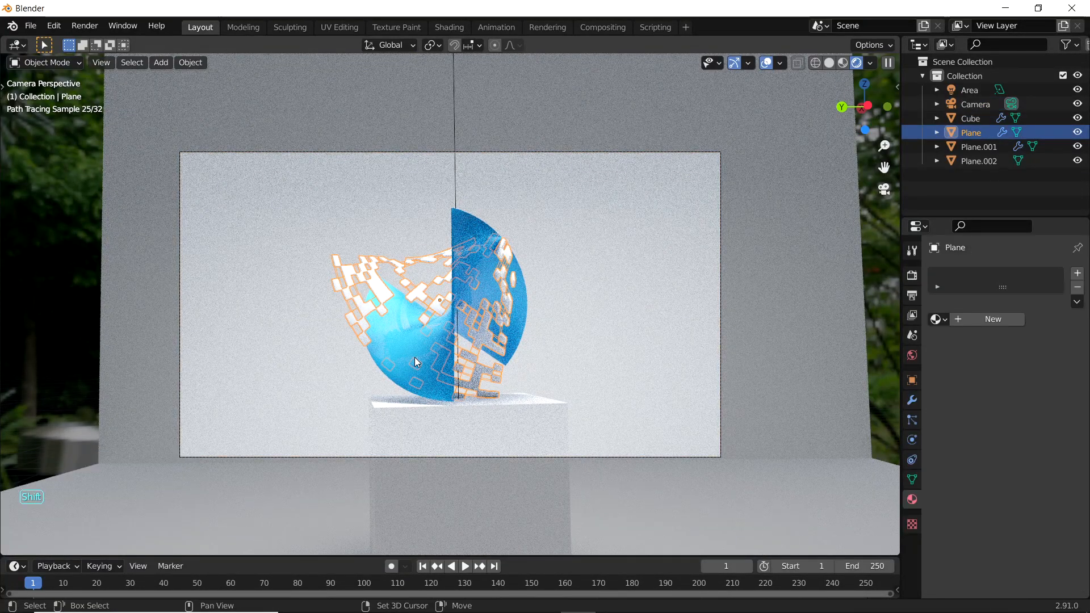
left_click(414, 356, "shift")
key("g")
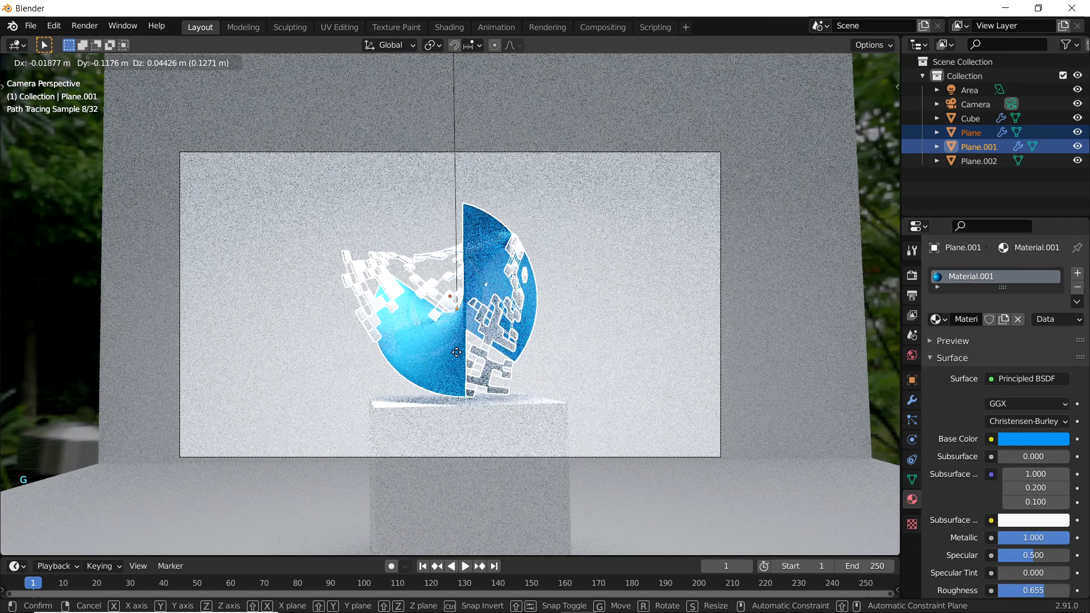
left_click(456, 352)
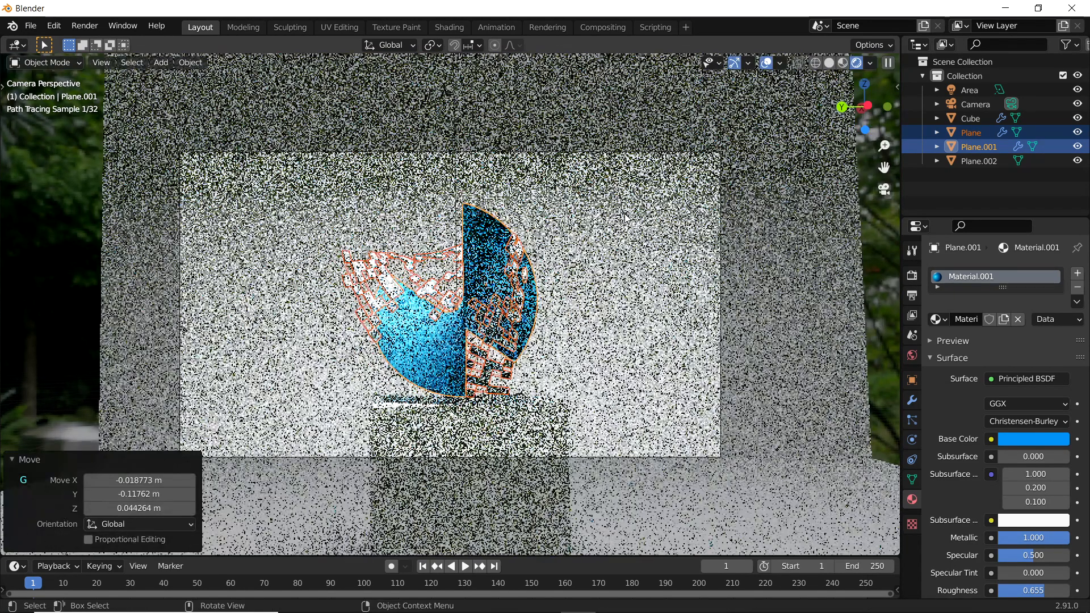
key("r")
left_click(610, 212)
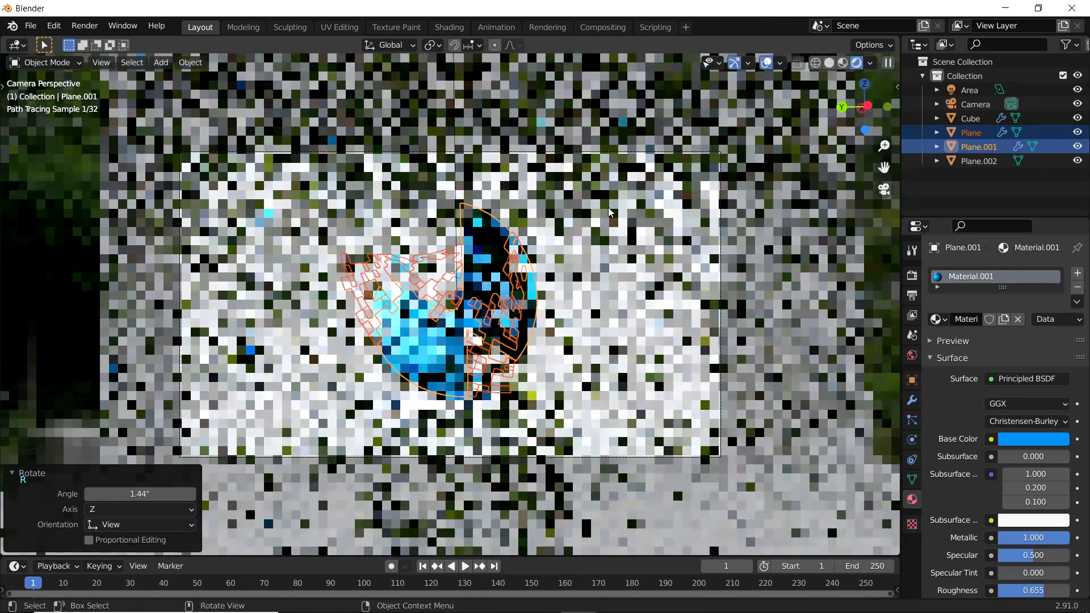
- Create a new material on the backdrop plane, and open its node tree in the Shading workspace with an enlarged node editor
left_click(729, 410)
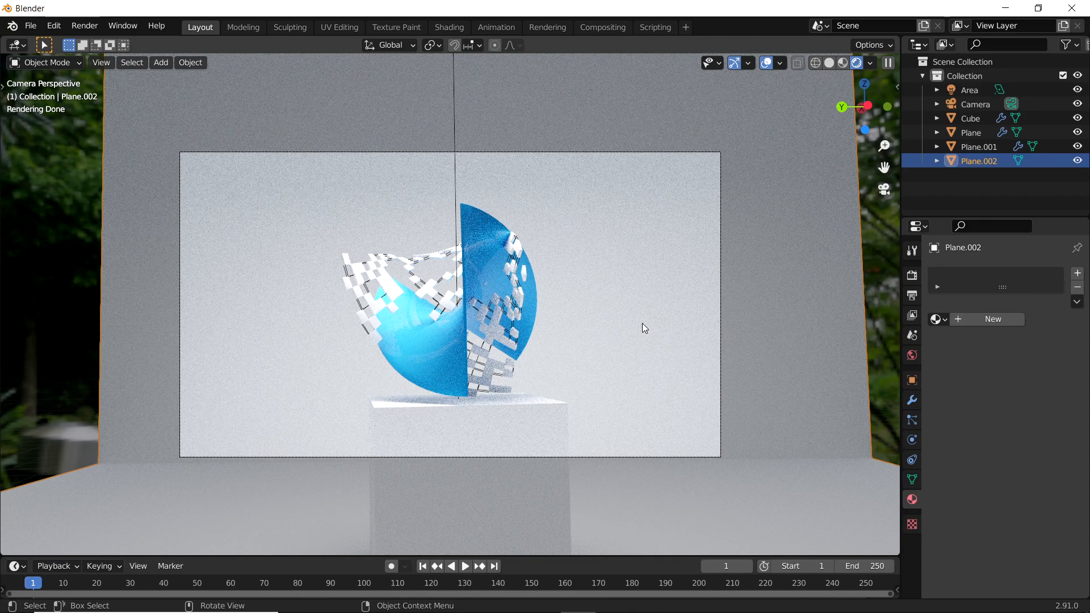
left_click(982, 319)
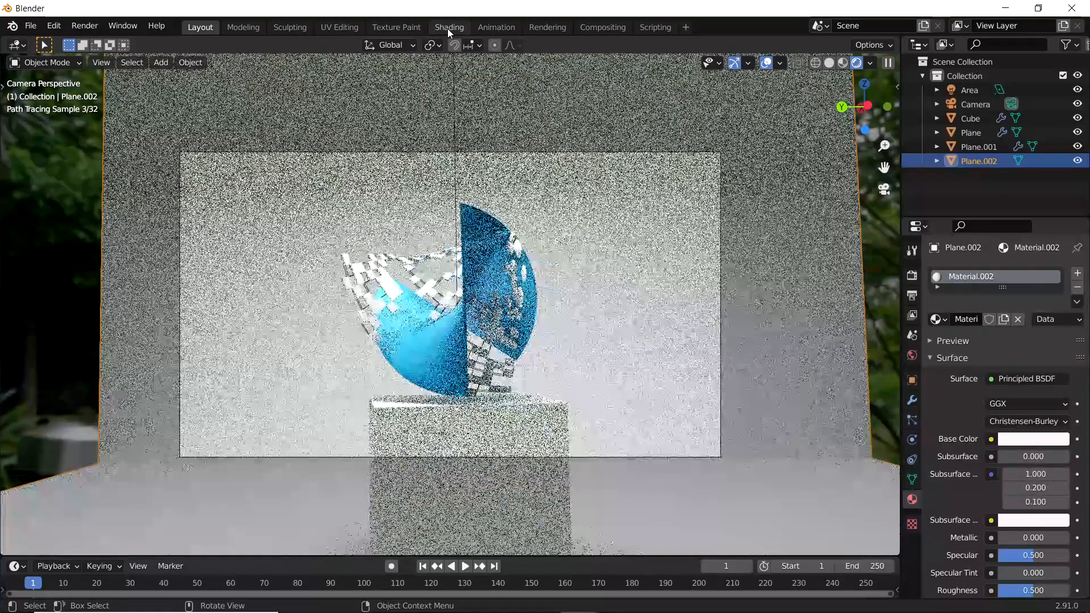
left_click(448, 27)
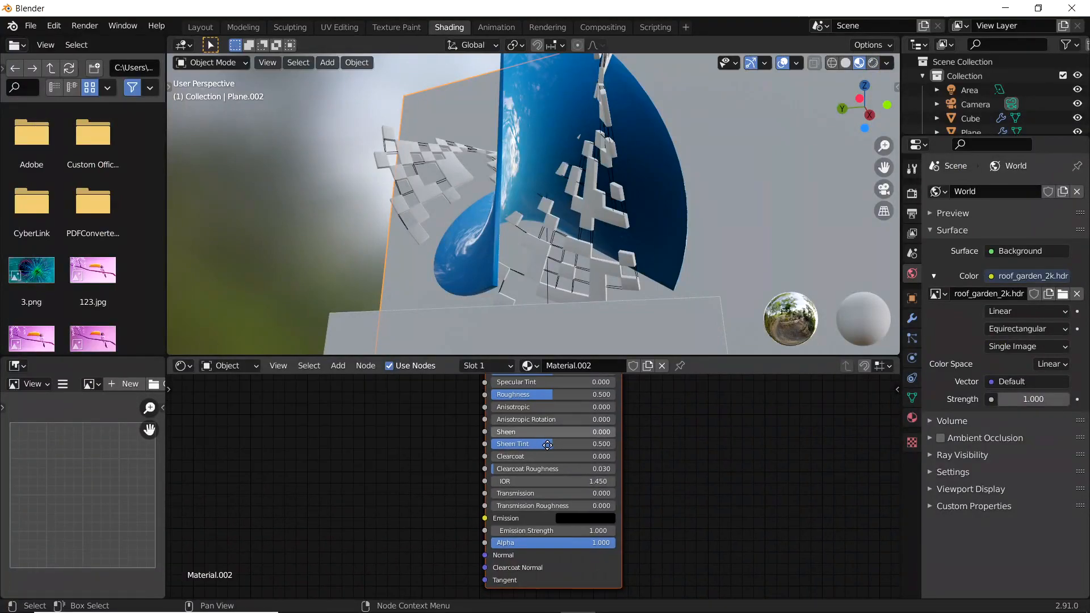
left_click_drag(165, 324, 20, 334)
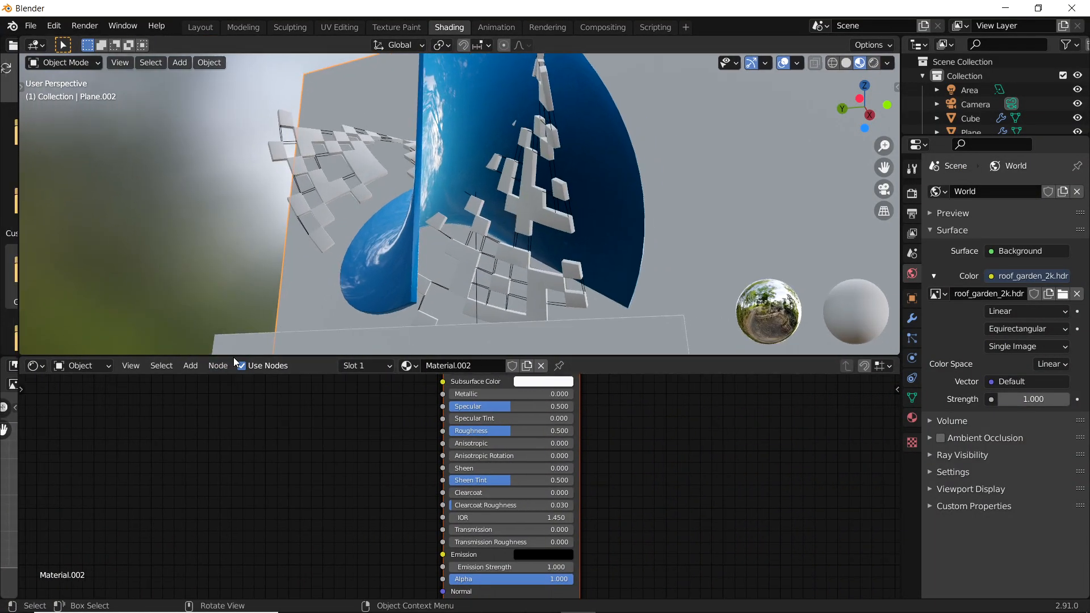
left_click_drag(237, 355, 245, 242)
middle_click_drag(384, 336, 455, 395)
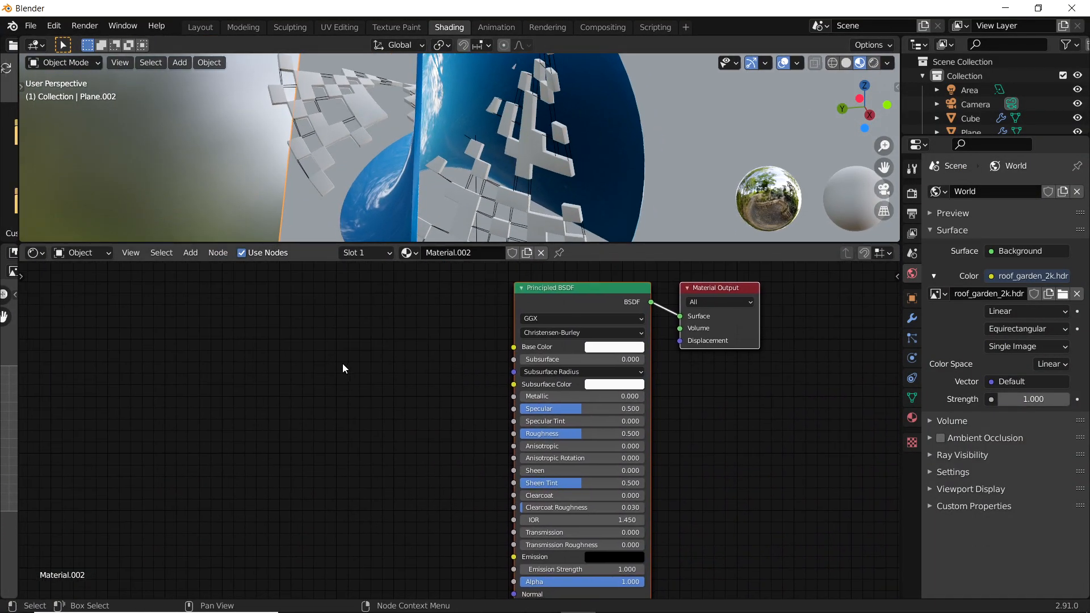
- Add a ColorRamp node beside the backdrop material's Principled BSDF node
left_click(275, 364)
type("colo")
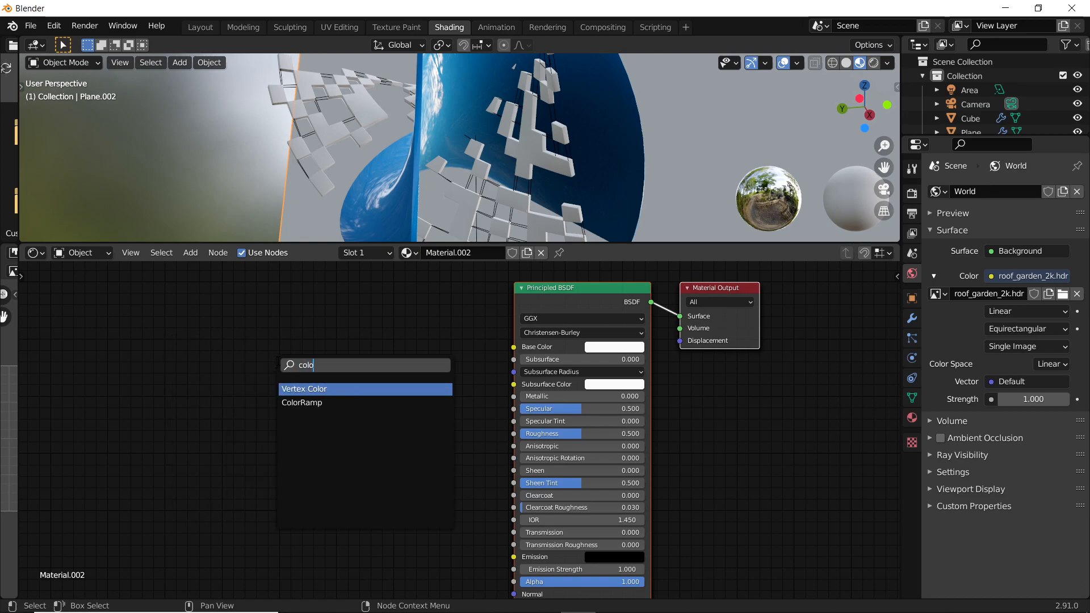
left_click(310, 403)
left_click(249, 381)
left_click_drag(301, 341, 423, 412)
left_click_drag(442, 410, 435, 417)
- Add a Noise Texture node ahead of the ColorRamp in the backdrop material
middle_click_drag(261, 384, 424, 388)
left_click(271, 386)
key("shift+a")
left_click(274, 385)
type("noi")
left_click(307, 409)
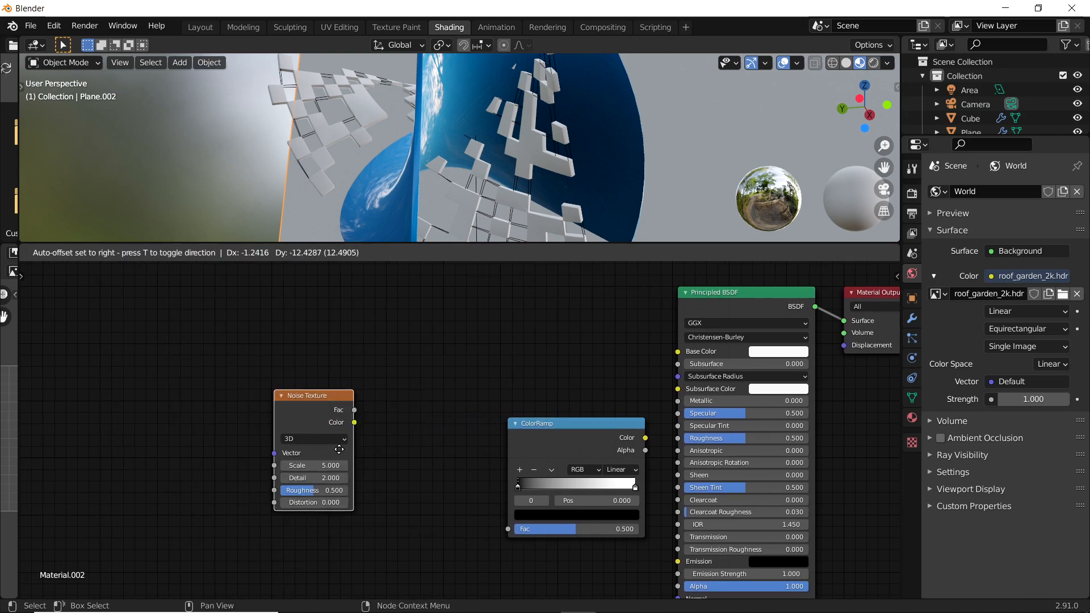
left_click(381, 466)
- Map the Noise Texture with Object coordinates through a Mapping node, and feed its Fac through the ColorRamp into the Principled BSDF's Roughness
key("ctrl+t")
middle_click_drag(434, 474, 466, 412)
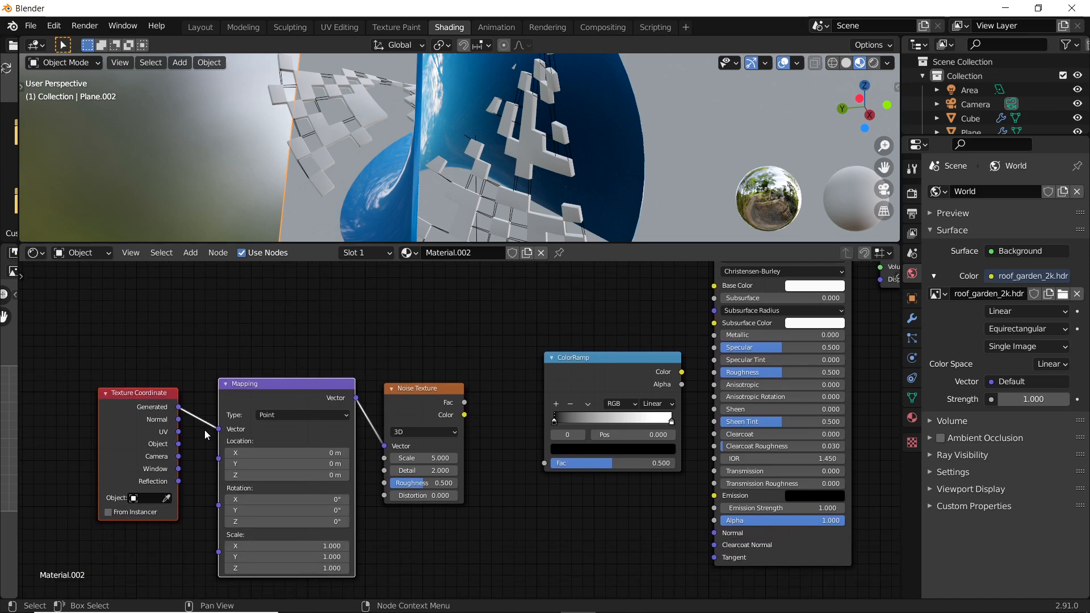
left_click_drag(178, 444, 211, 428)
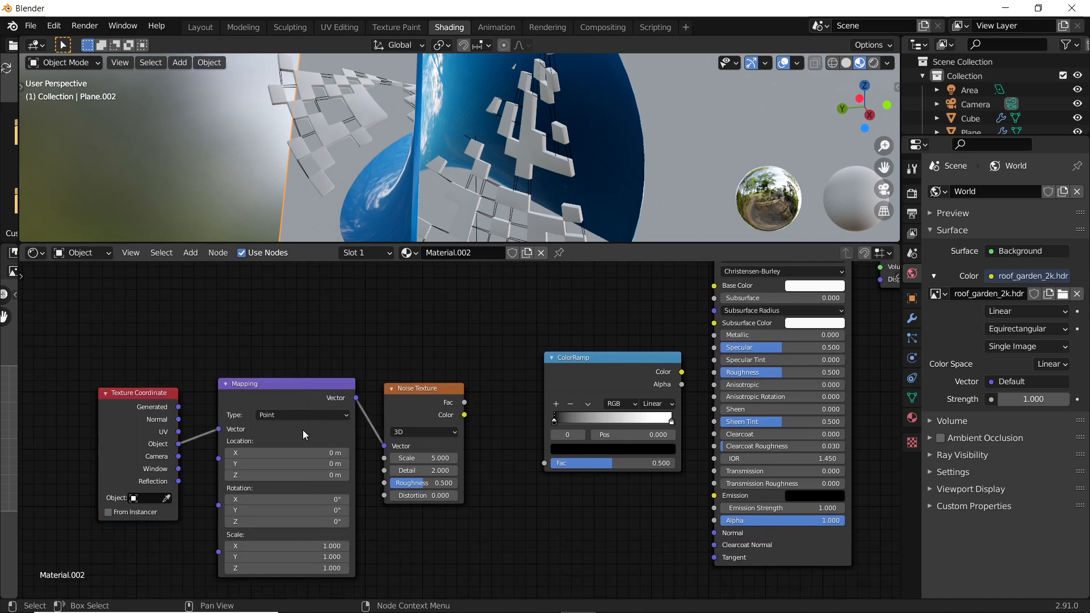
left_click_drag(465, 404, 545, 463)
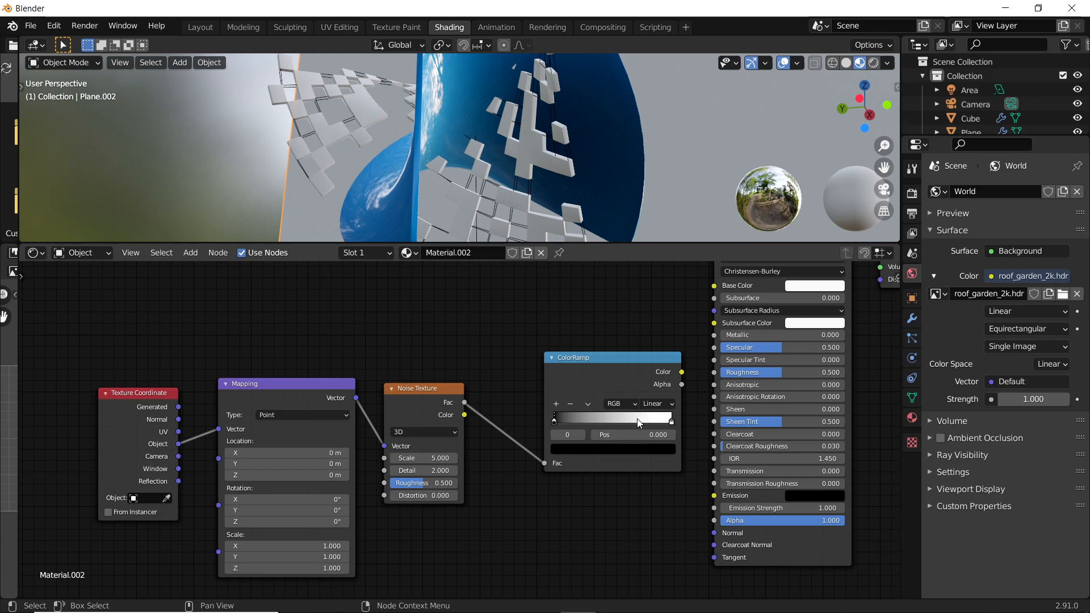
left_click_drag(681, 372, 719, 373)
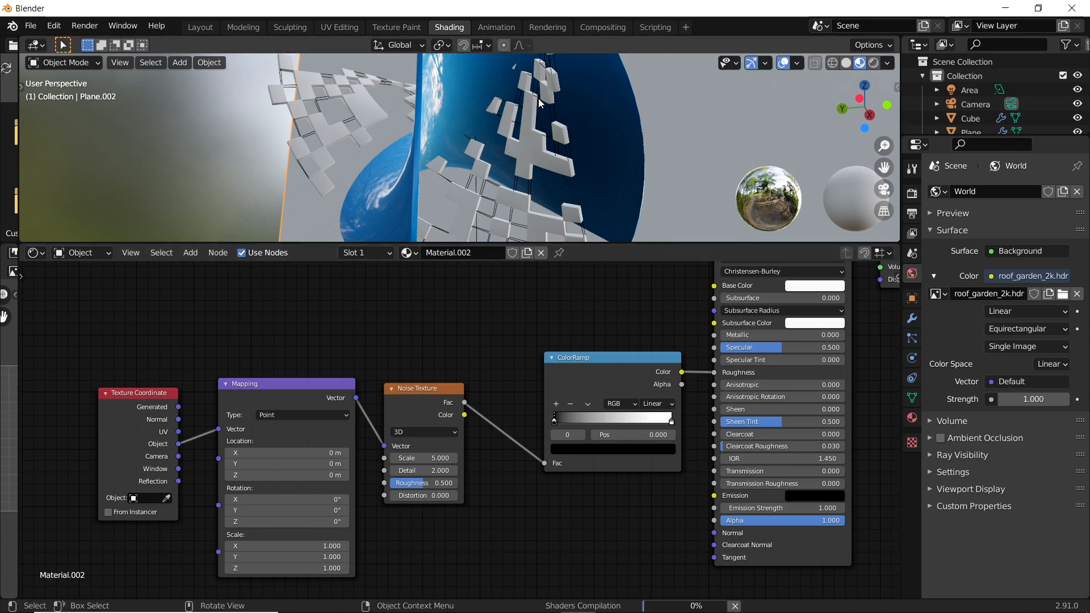
- Set the Noise Texture's Scale to 17.600 while viewing the backdrop's surface
middle_click_drag(537, 100, 659, 129)
scroll(659, 130, "down", 3)
middle_click_drag(362, 111, 653, 99, "shift")
middle_click_drag(432, 68, 639, 233, "shift")
middle_click_drag(488, 153, 506, 135)
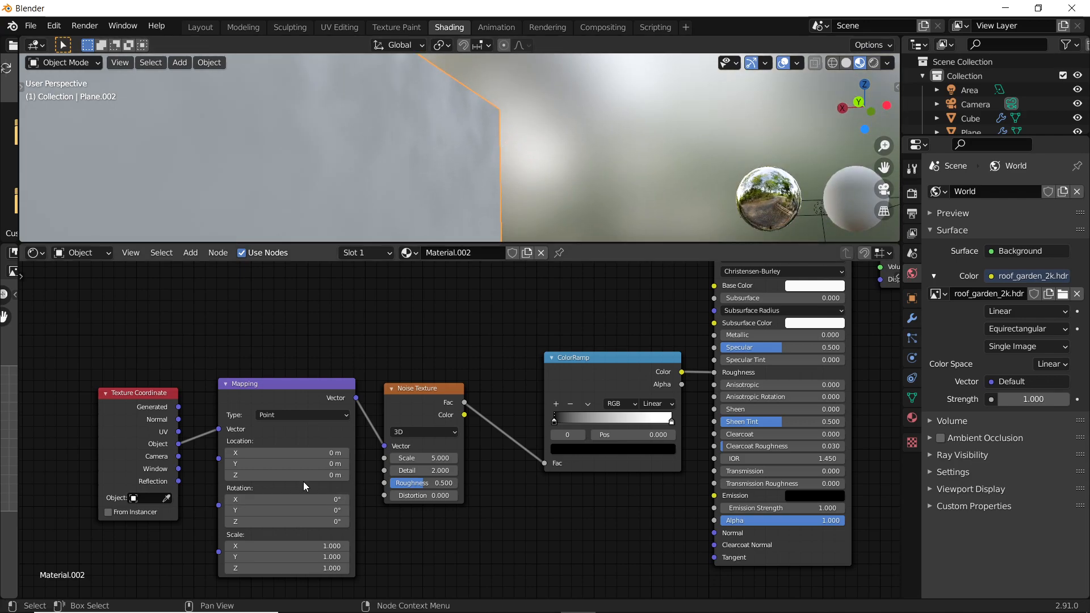
left_click_drag(423, 458, 512, 458)
- Bring the ColorRamp stops closer together with the dark stop at 0.293, and lighten the dark stop to mid grey
left_click_drag(672, 421, 591, 417)
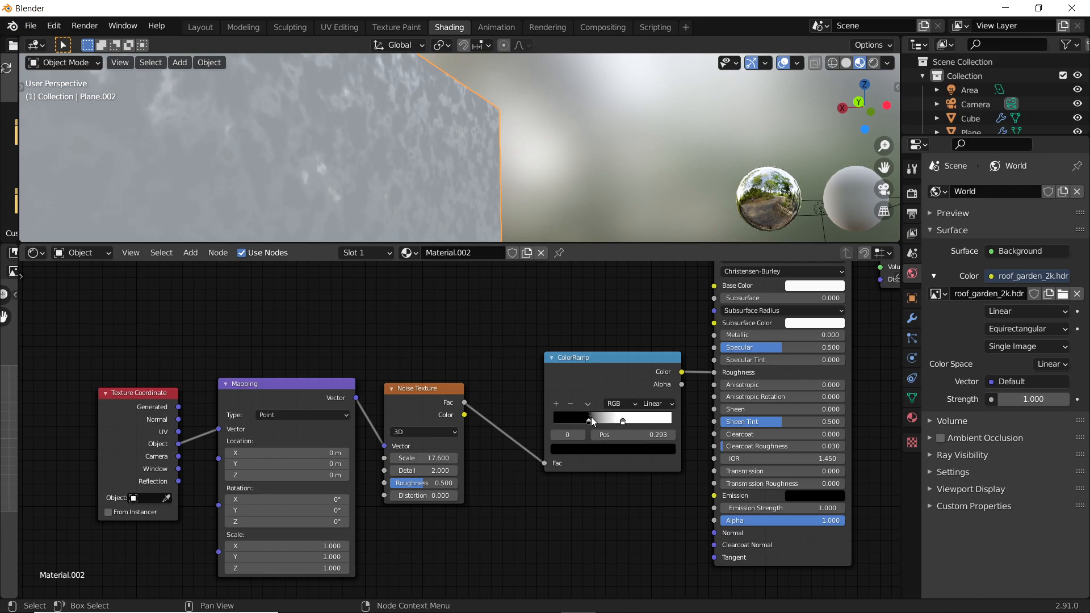
left_click(599, 450)
left_click(647, 330)
left_click_drag(648, 331, 648, 324)
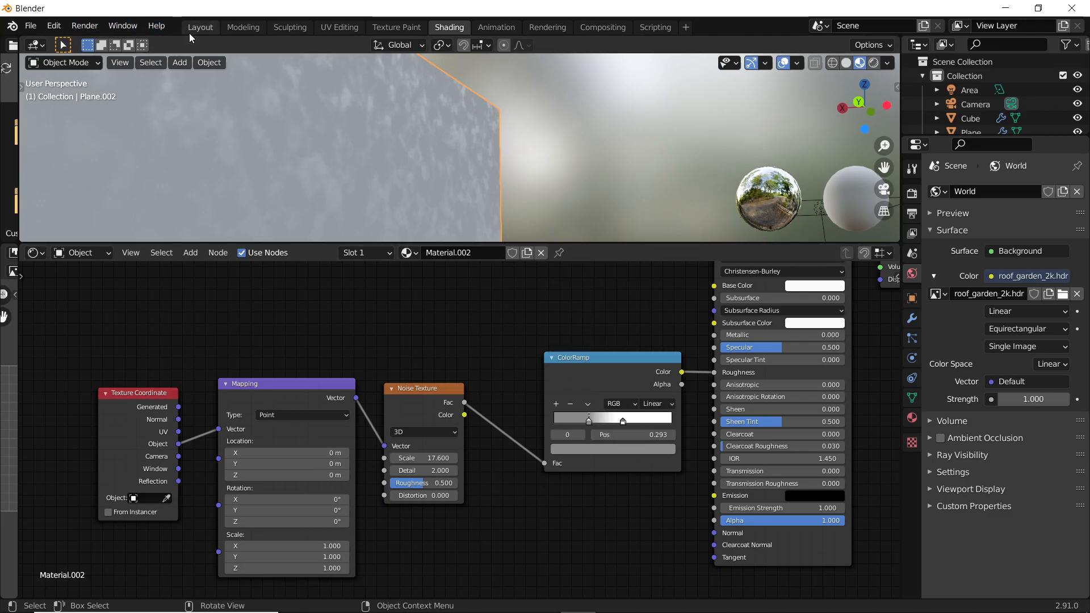
- Return to the Layout workspace and set the backdrop material's base color to a pale blue
left_click(198, 27)
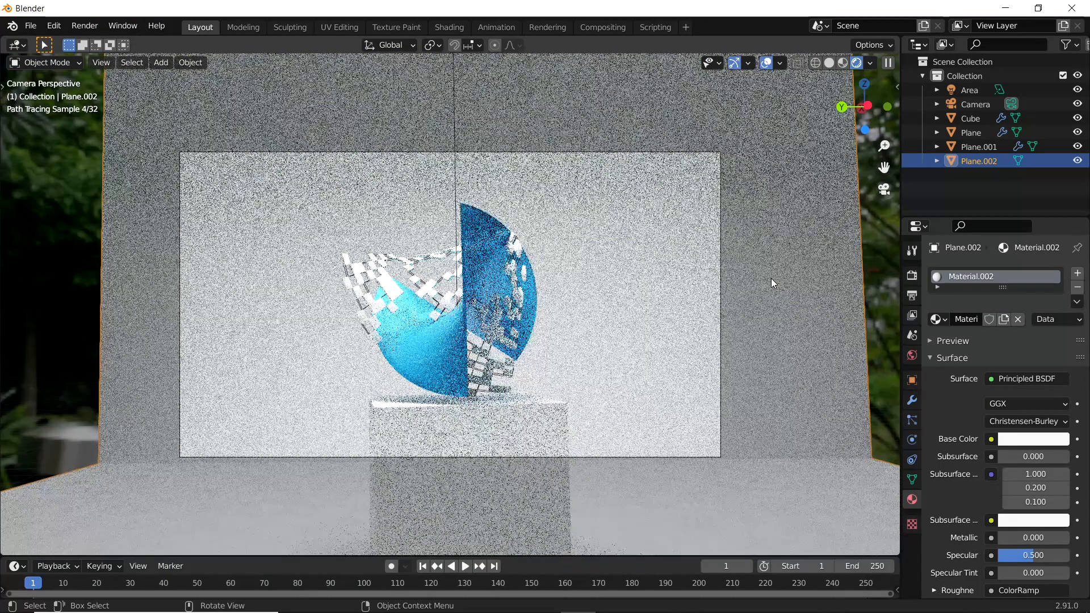
left_click(1028, 440)
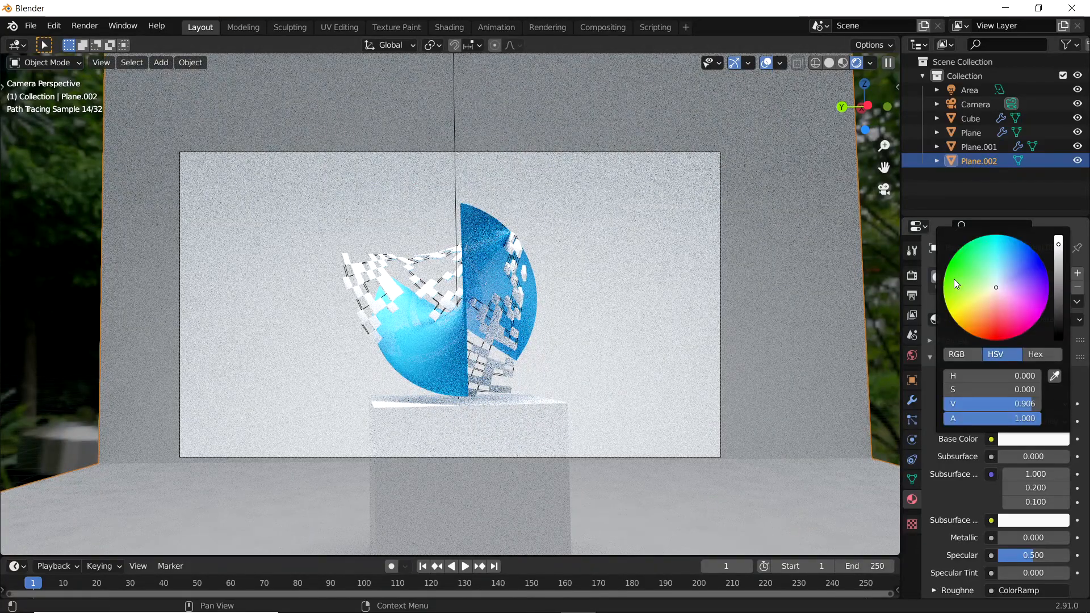
left_click(1003, 278)
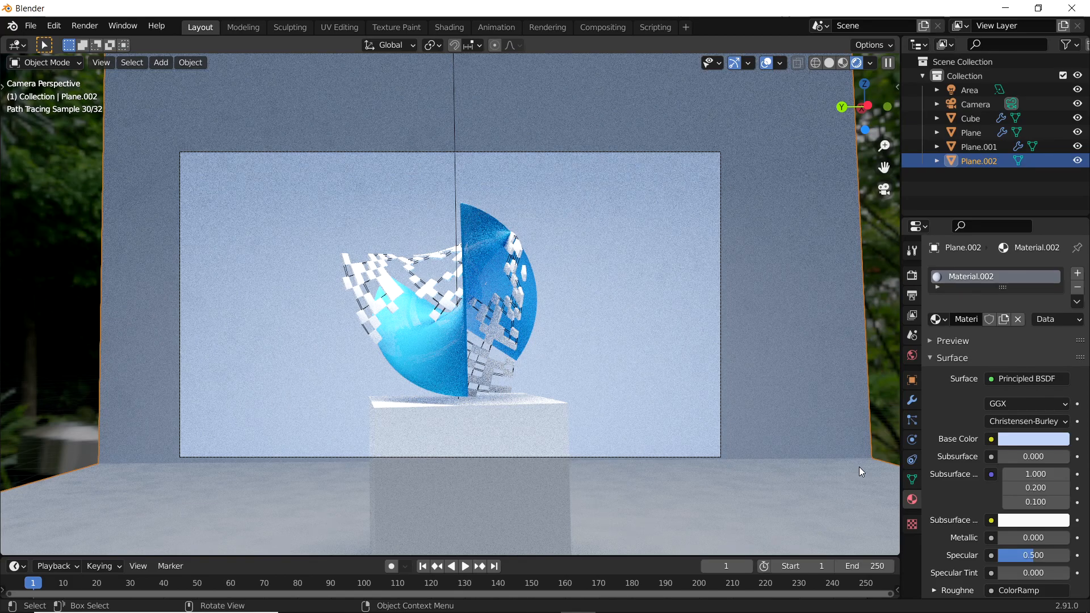
- Reframe the shot by moving the camera up about 0.07 m, followed by a correction of about 0.04 m down
left_click(614, 153)
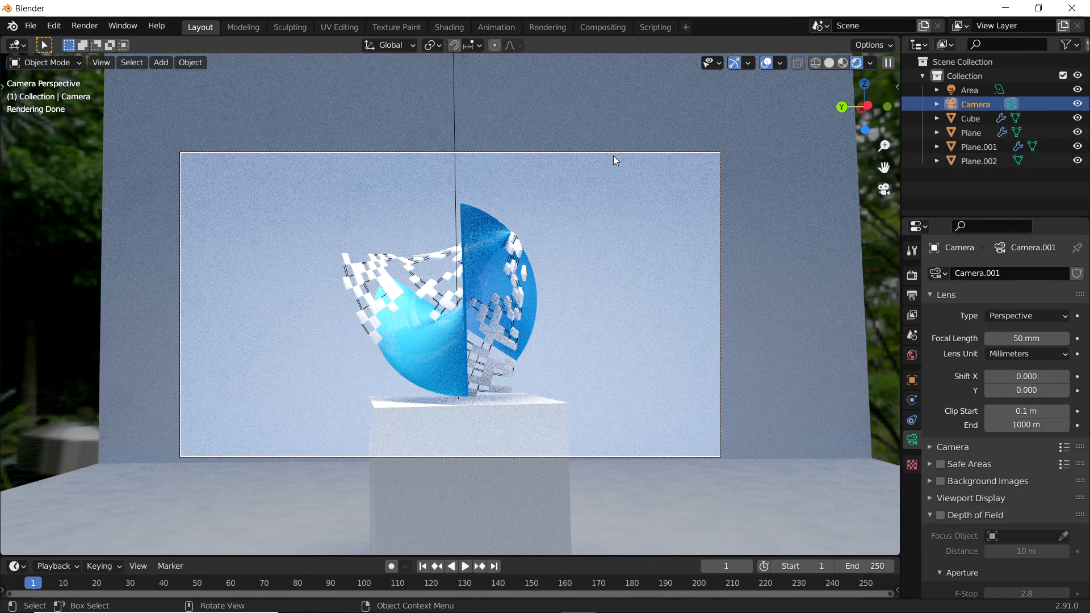
key("g")
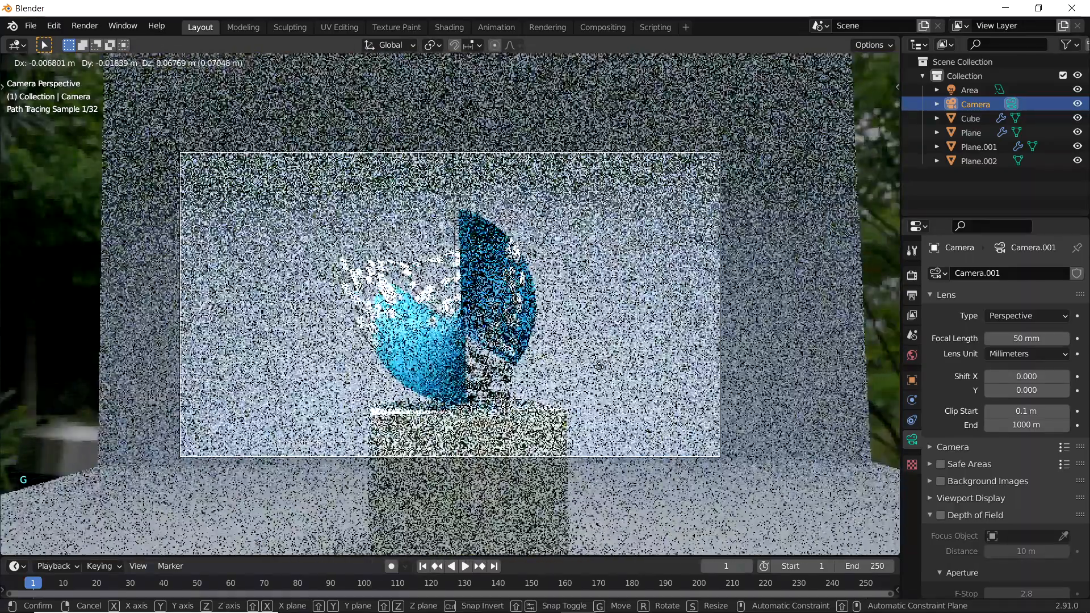
left_click(599, 367)
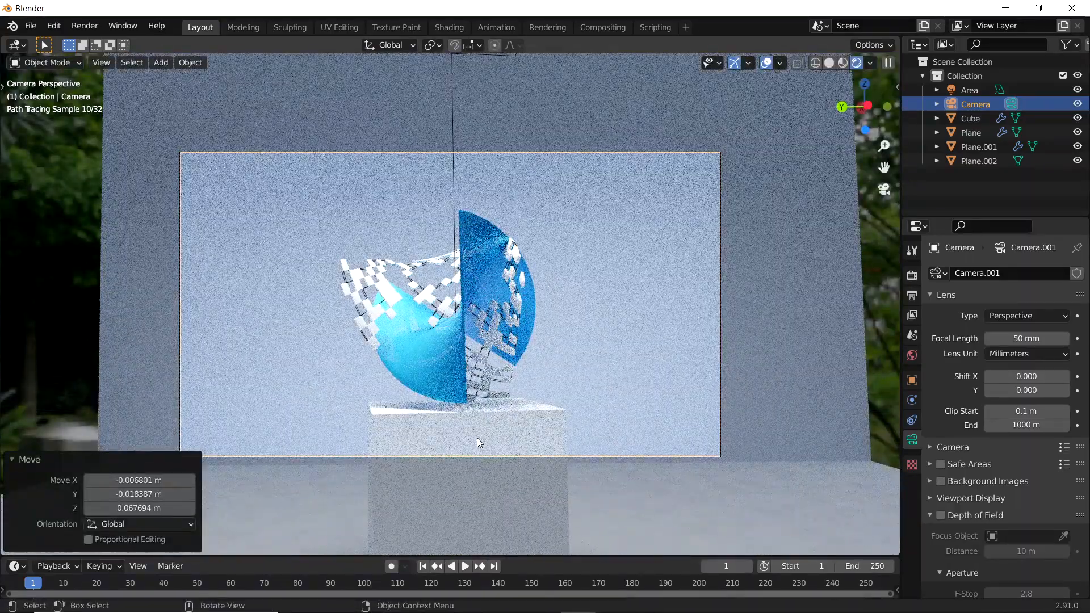
key("g")
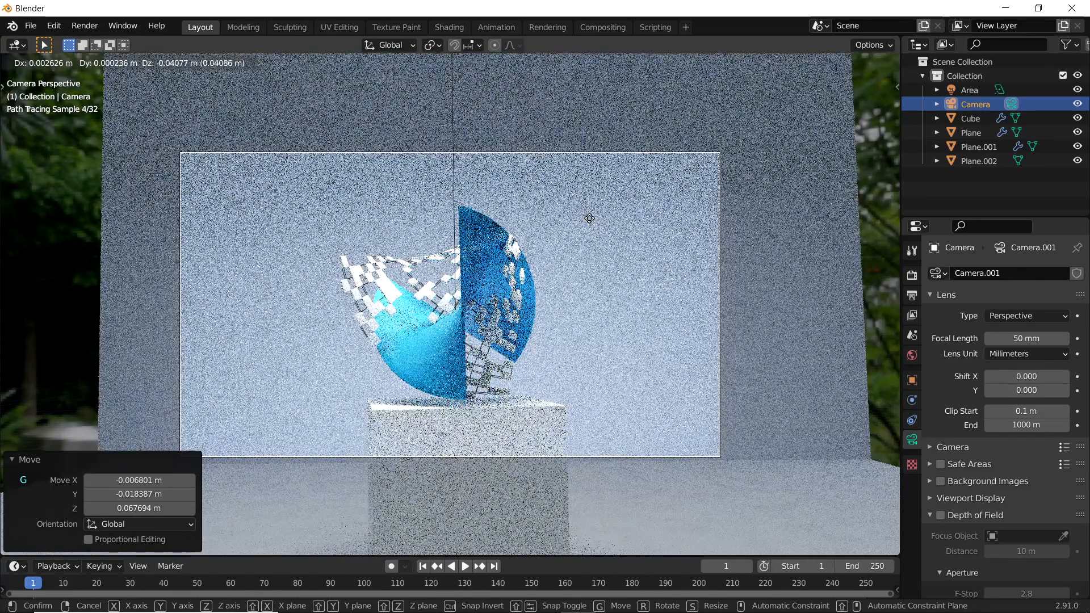
left_click(589, 218)
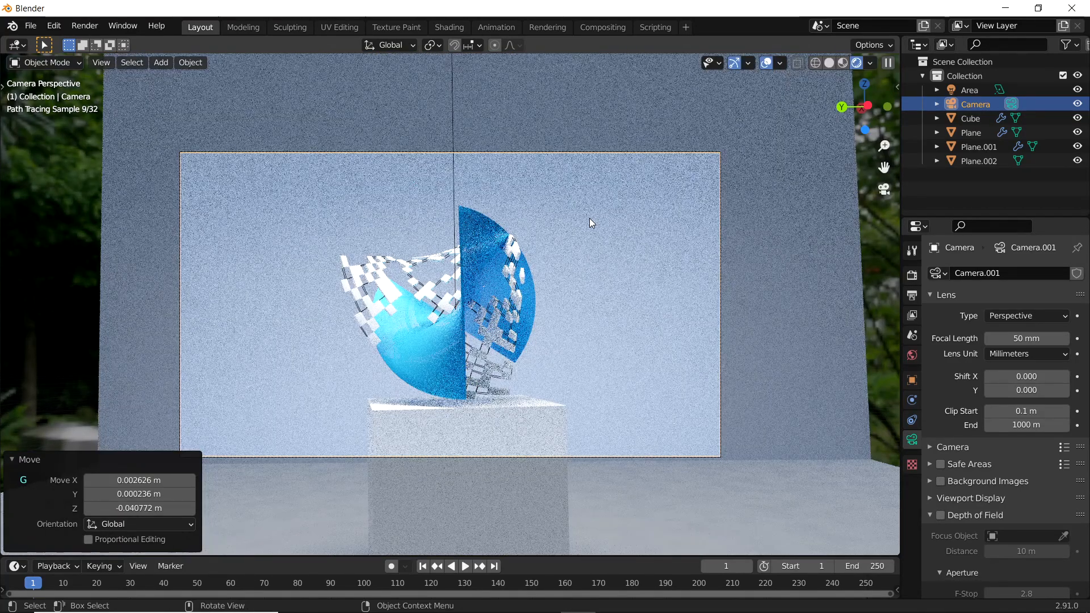
- Place the 3D cursor on the front of the sculpture, switch to Material Preview shading and add a Plain Axes empty there
right_click(426, 338, "shift")
mouse_move(451, 301)
middle_mouse_down()
mouse_move(466, 325)
mouse_move(445, 331)
mouse_move(429, 293)
middle_mouse_up()
key("z")
key("shift+a")
mouse_move(430, 293)
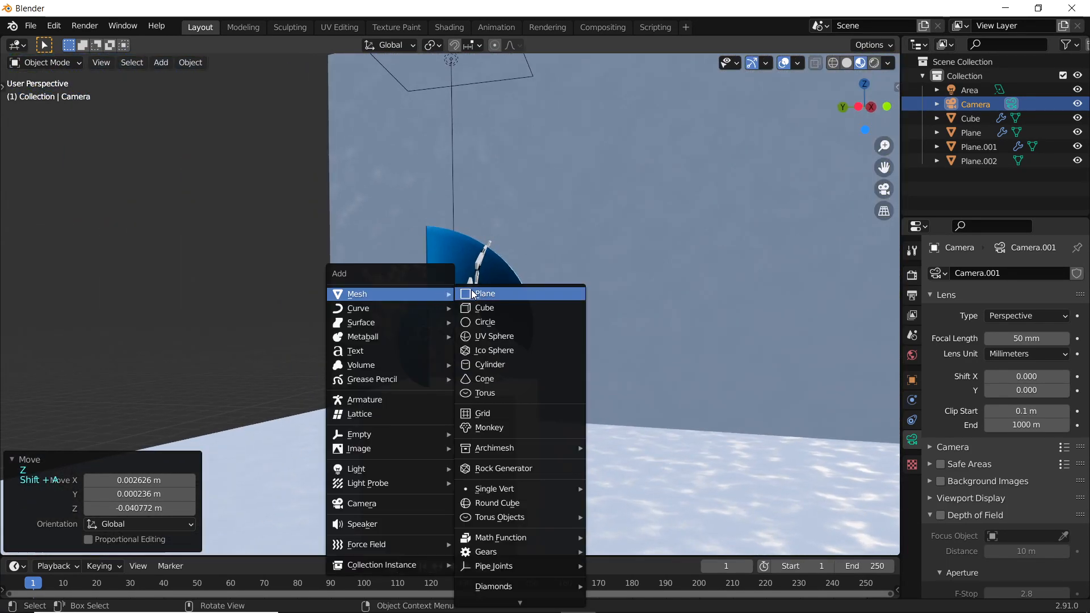
mouse_move(433, 435)
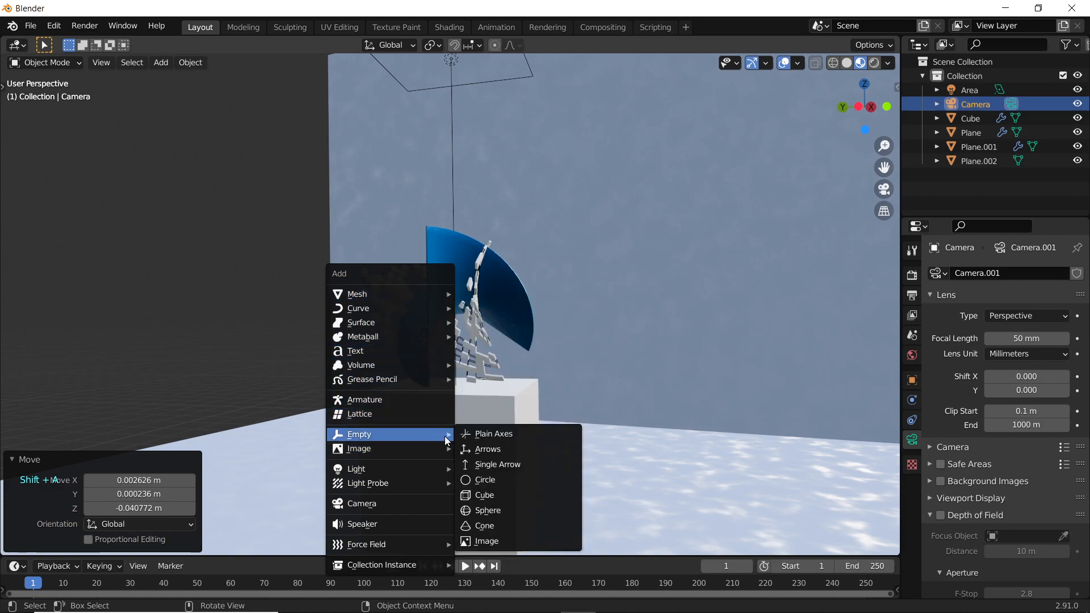
left_click(509, 429)
- Move the empty about -0.15 m in X, -0.05 m in Y and 0.01 m in Z at the sculpture's front
middle_click_drag(510, 429, 527, 389)
key("g")
left_click(479, 357)
middle_click_drag(479, 357, 383, 287)
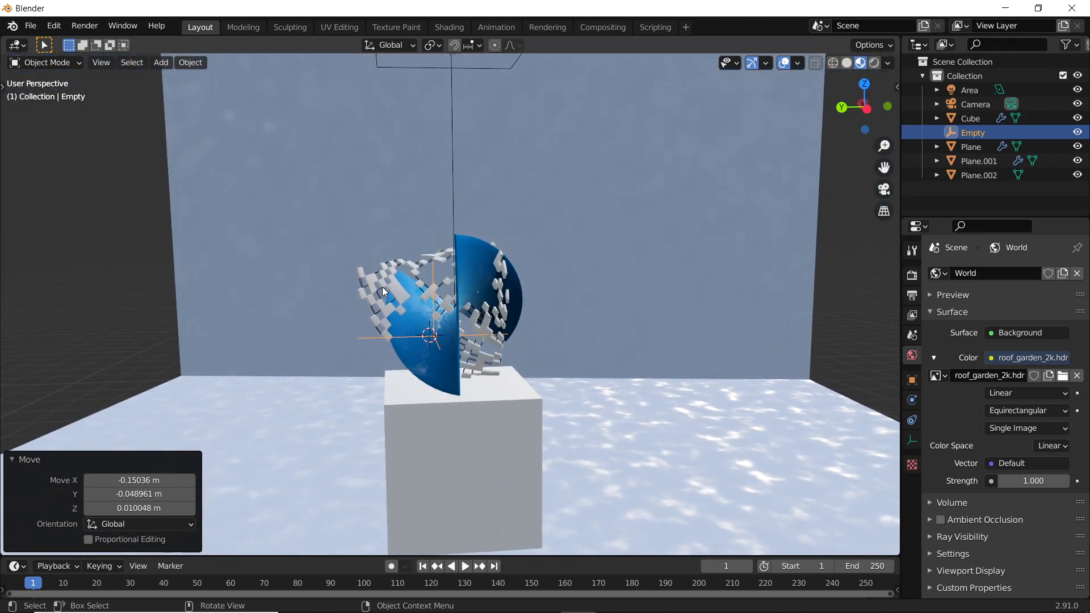
- Return to the camera view and enable the camera's Depth of Field with the Empty as its focus object
key("KP_0")
left_click(637, 152)
left_click(911, 439)
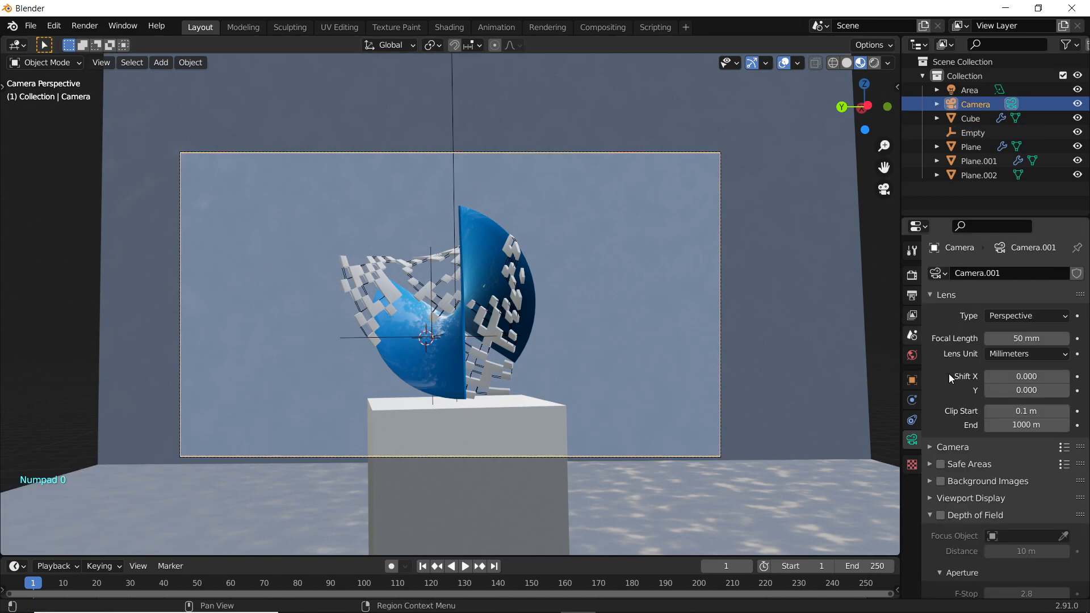
left_click(943, 516)
scroll(1033, 480, "down", 1)
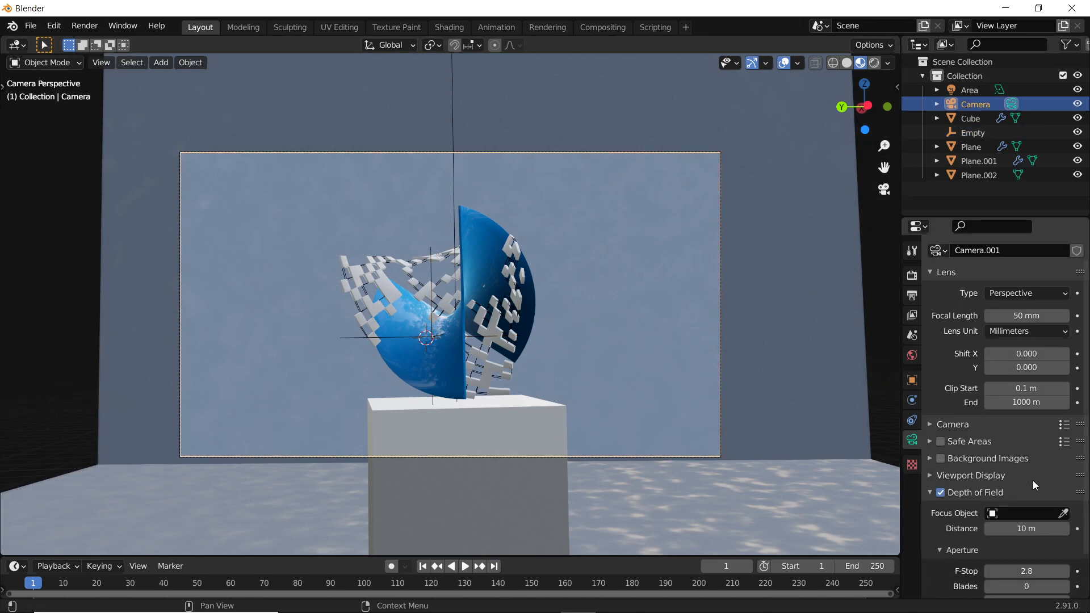
left_click(993, 513)
left_click(945, 408)
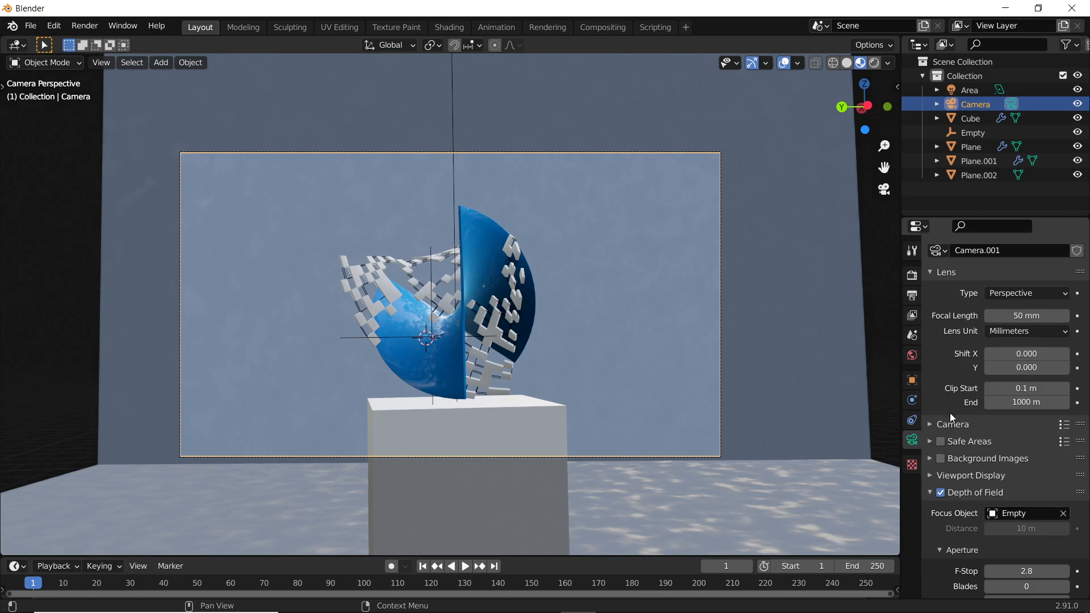
- Set the camera's depth of field F-Stop to 0.5
scroll(1044, 551, "down", 2)
left_click_drag(1051, 521, 976, 521)
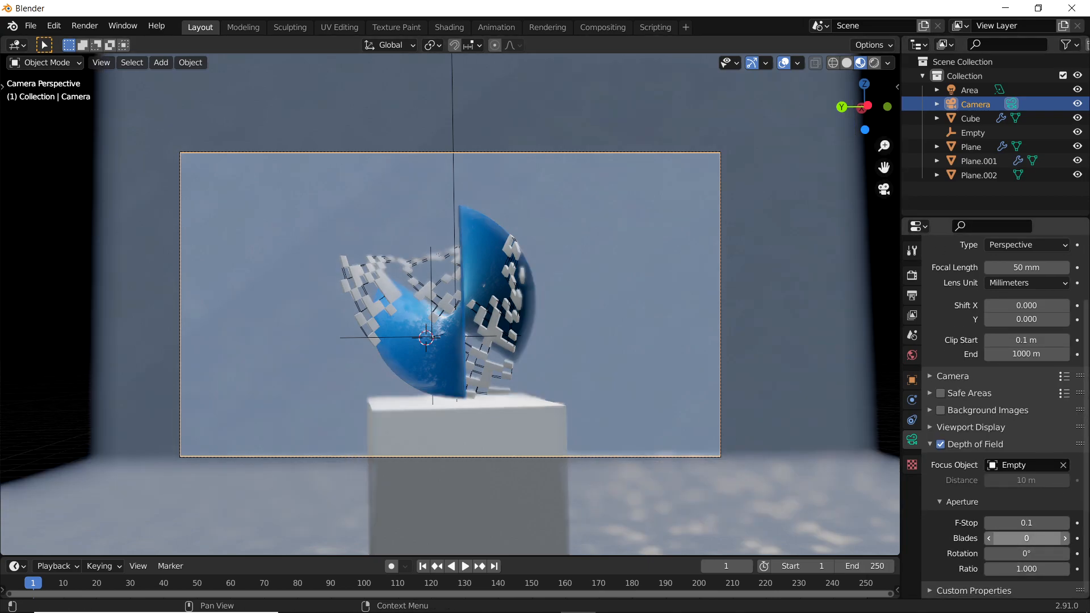
left_click(1065, 526)
left_click(1066, 526)
left_click(1066, 525)
left_click(1066, 525)
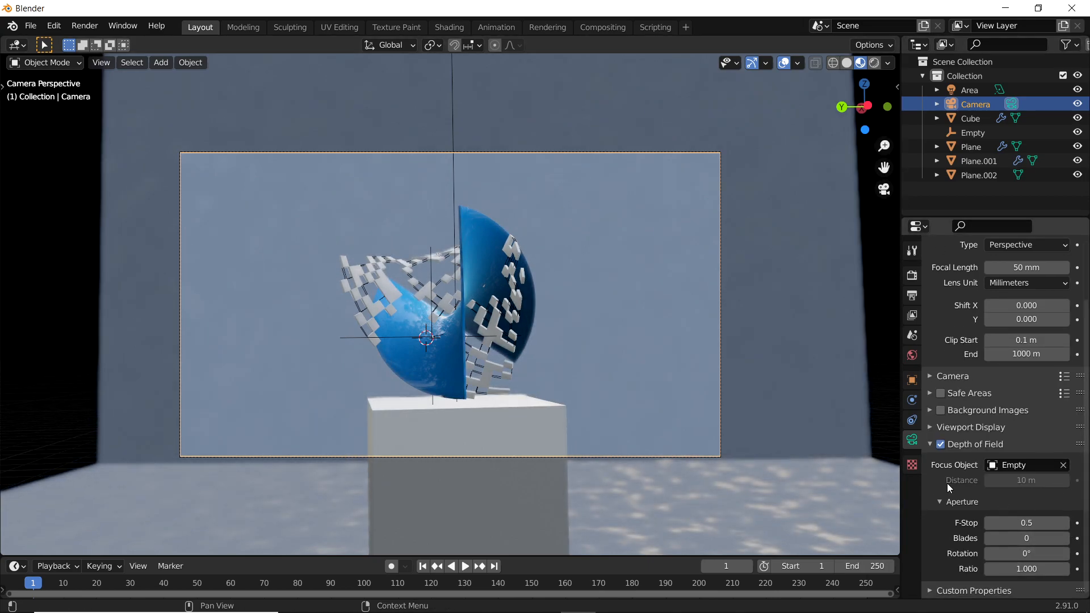
- Switch the viewport to Rendered shading, deselect the camera and set a render region covering the whole camera frame
left_click(873, 65)
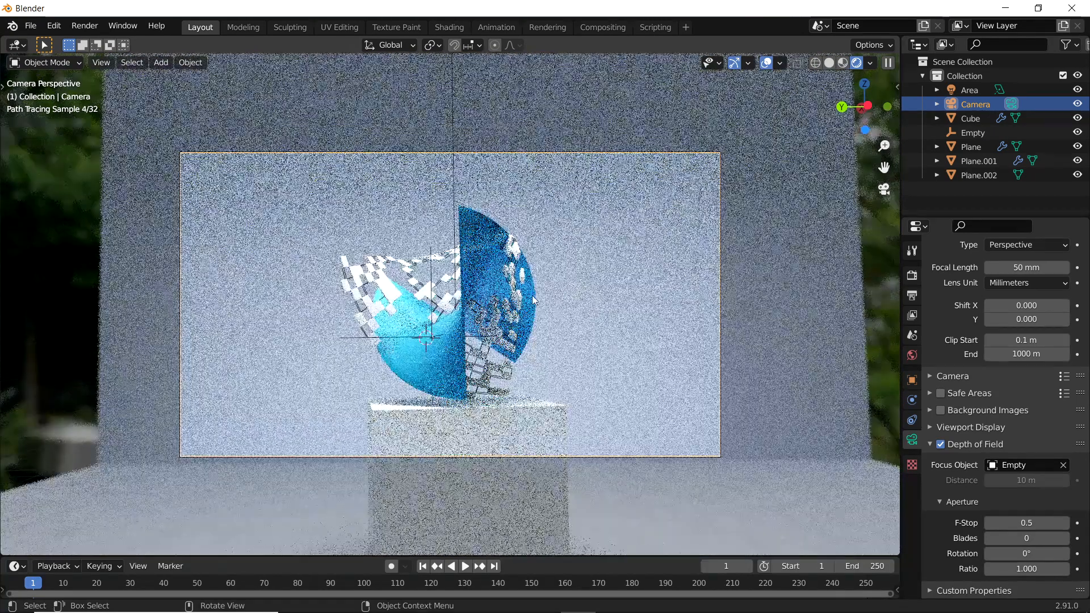
left_click(53, 267)
scroll(482, 474, "up", 1)
scroll(386, 301, "down", 1)
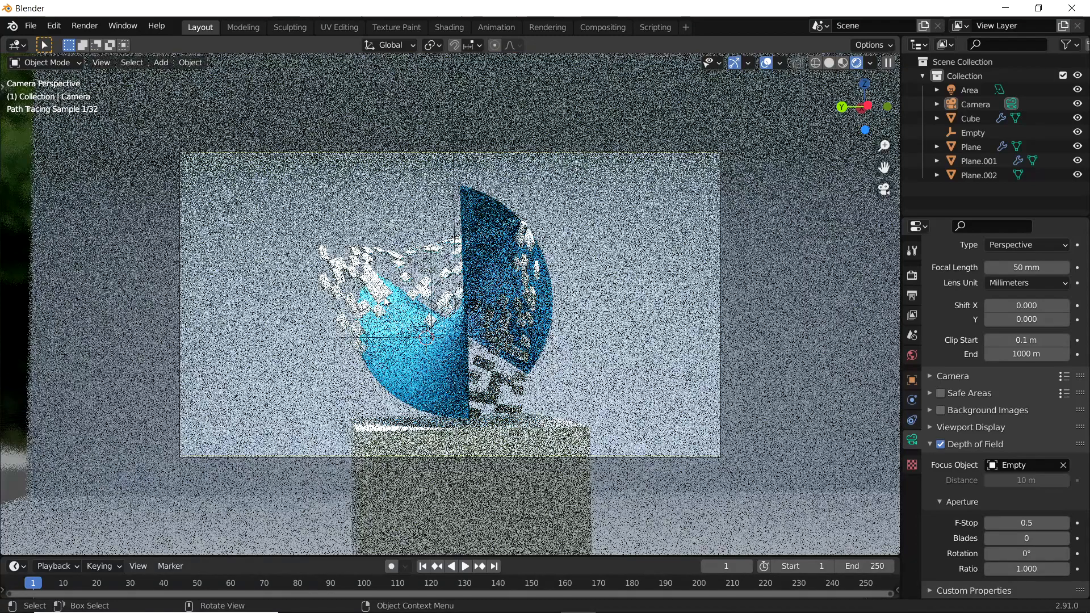
key("ctrl+b")
left_click_drag(161, 134, 795, 508)
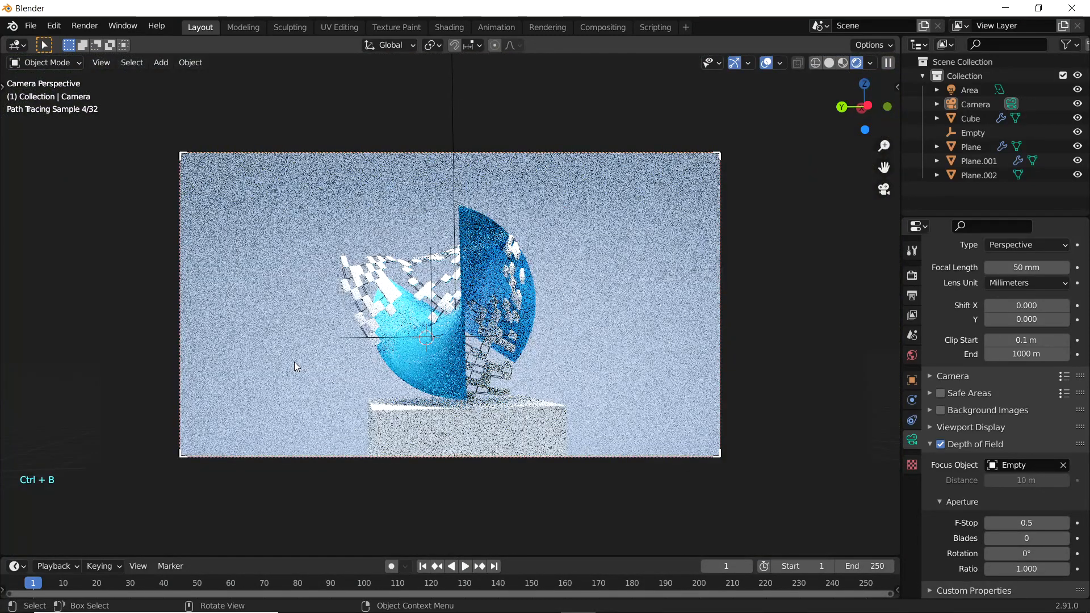
scroll(393, 383, "up", 1)
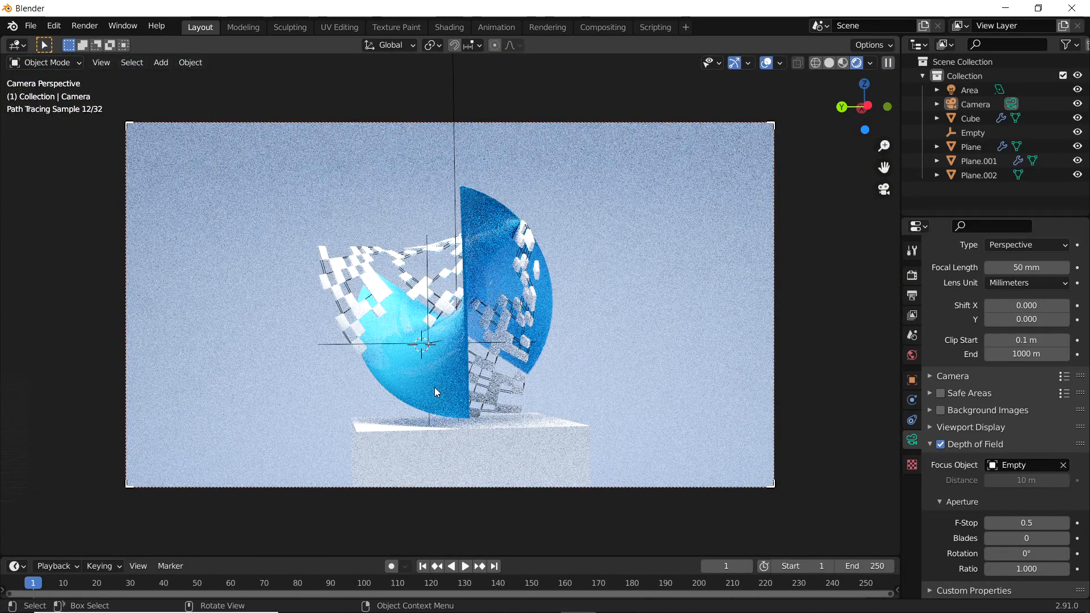
- Select the sculpture's smooth surface and its panelled mesh together
left_click(434, 387)
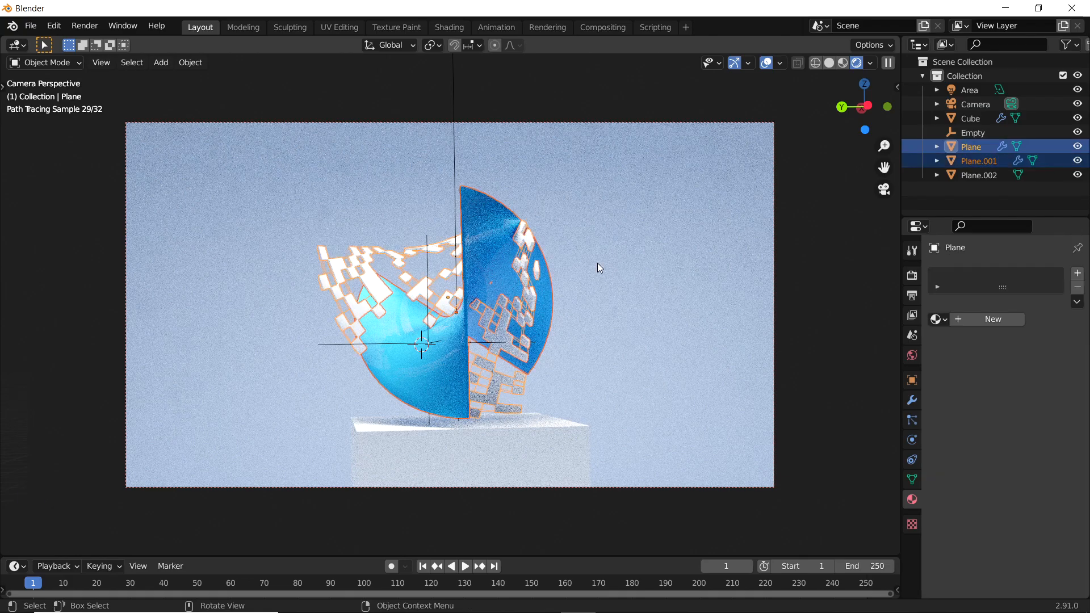